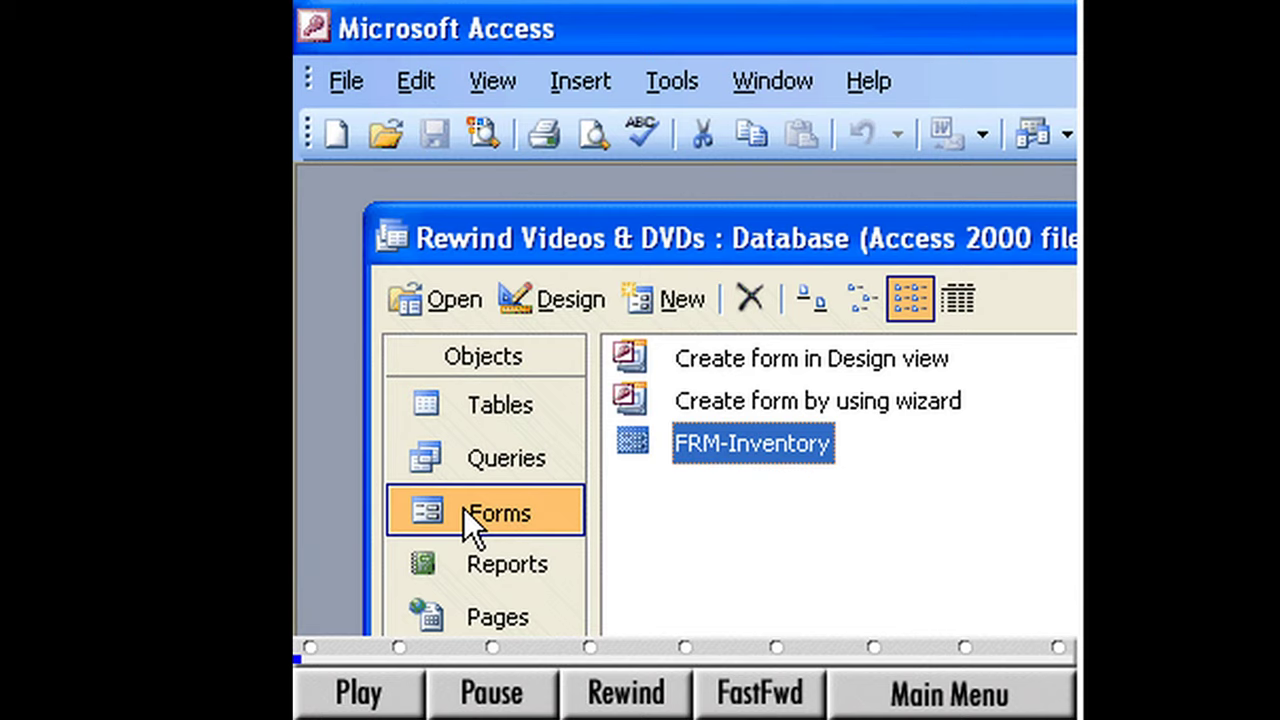
Step: From the Tables list, create a new table using the Table Wizard option
{"action": "left_click", "coordinate": [453, 396]}
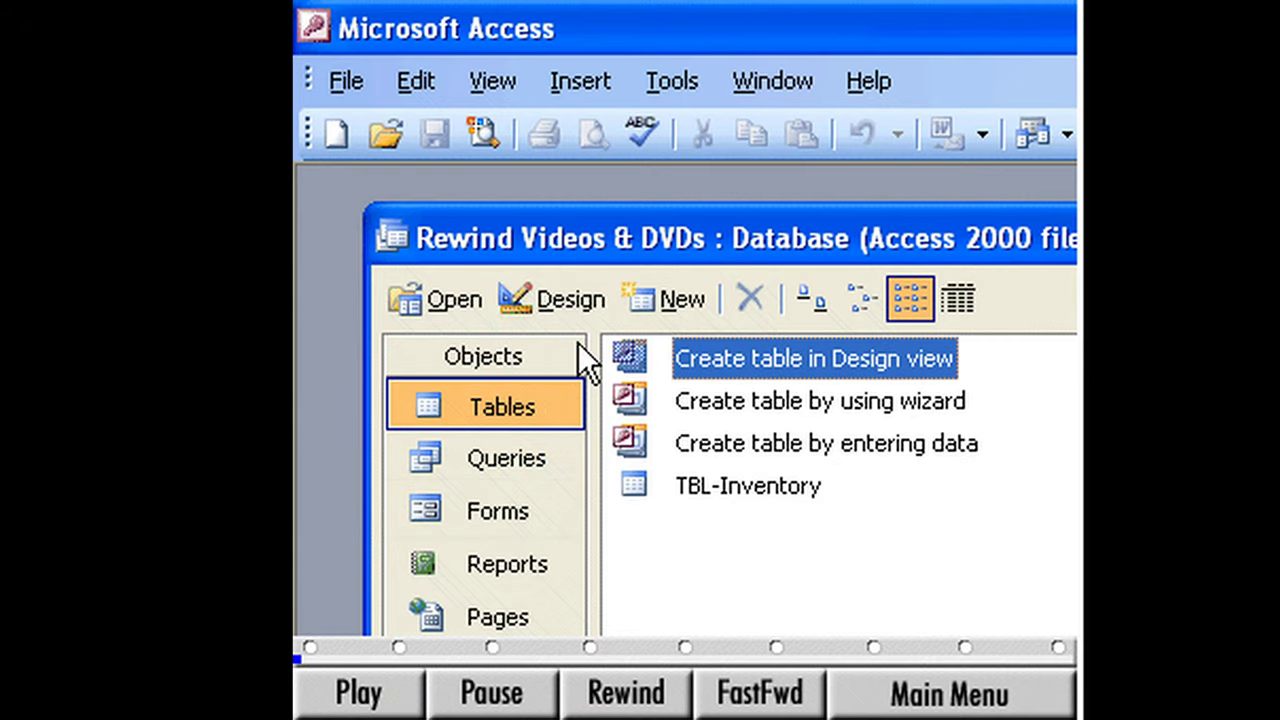
{"action": "left_click", "coordinate": [671, 298]}
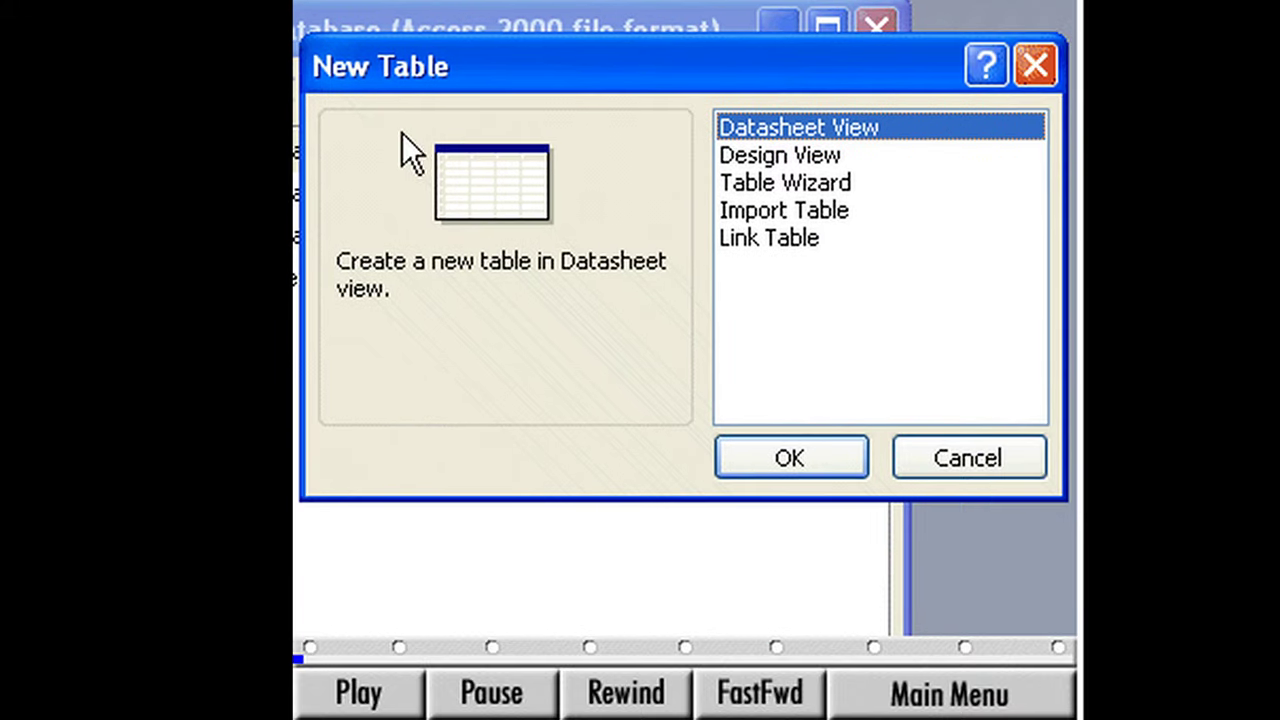
{"action": "left_click", "coordinate": [764, 181]}
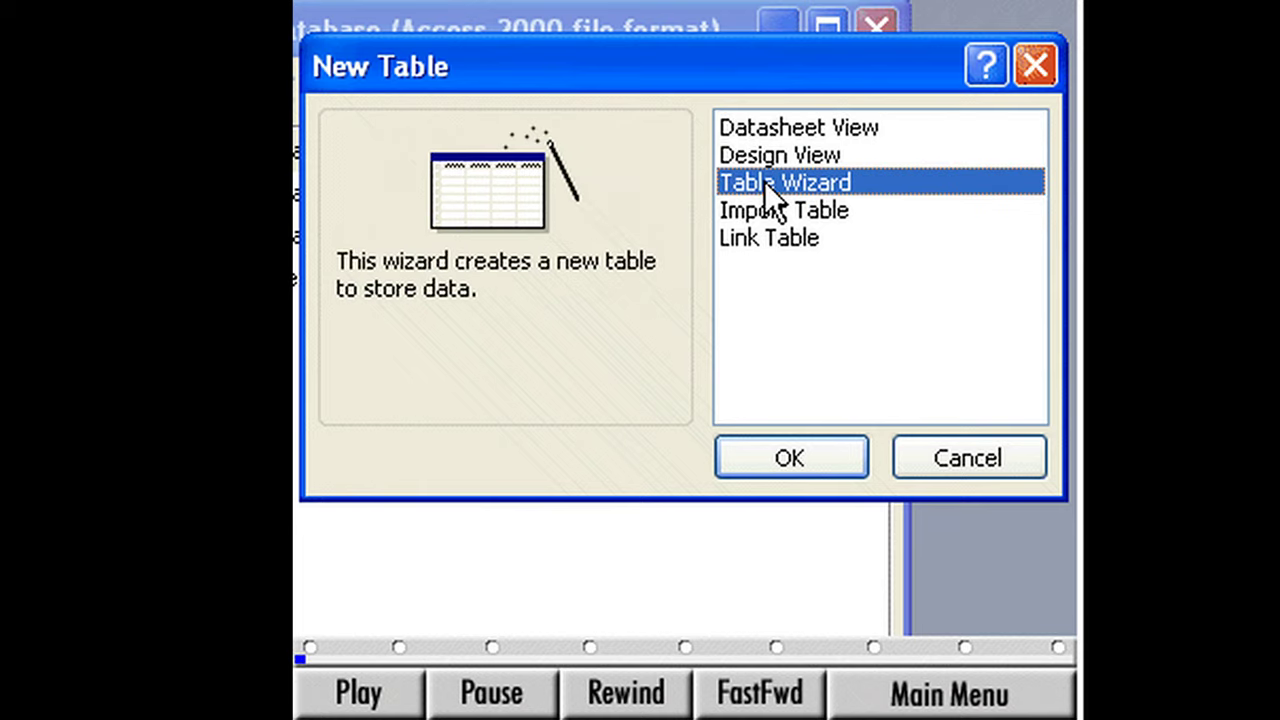
{"action": "left_click", "coordinate": [832, 459]}
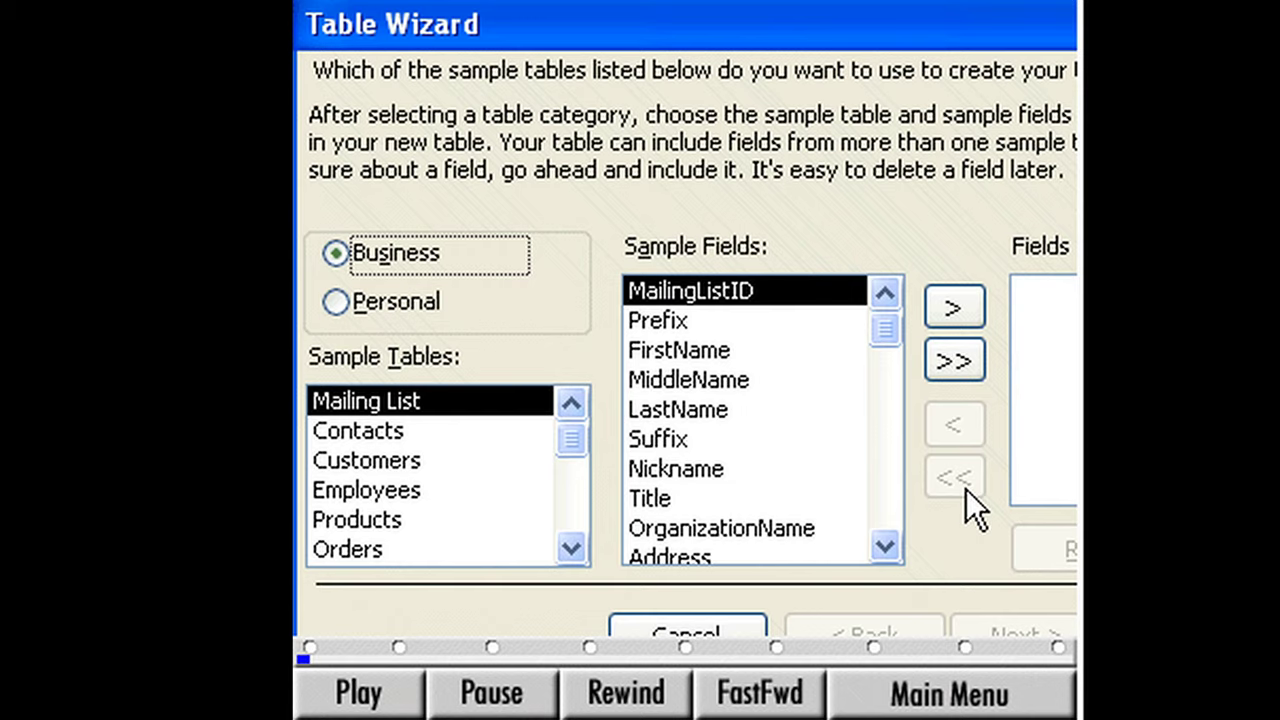
Step: Return to Business samples, keep Mailing List, and select the HomePhone sample field
{"action": "left_click", "coordinate": [337, 302]}
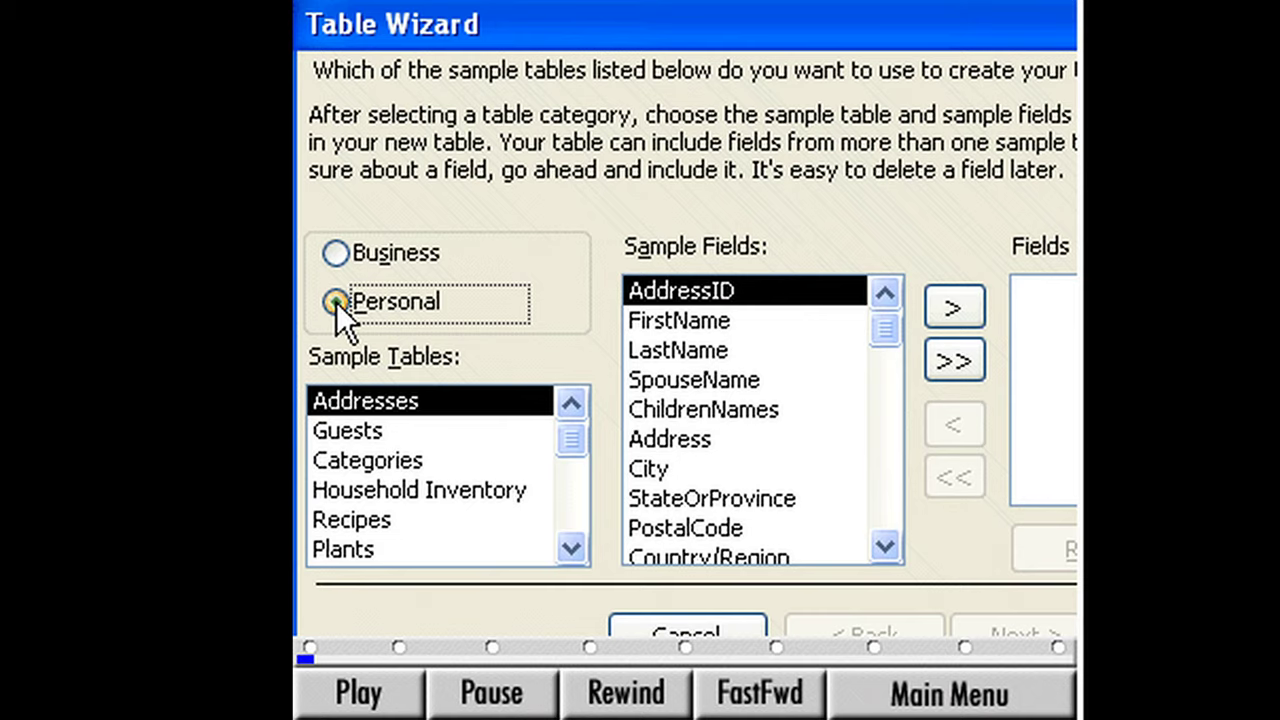
{"action": "left_click", "coordinate": [336, 251]}
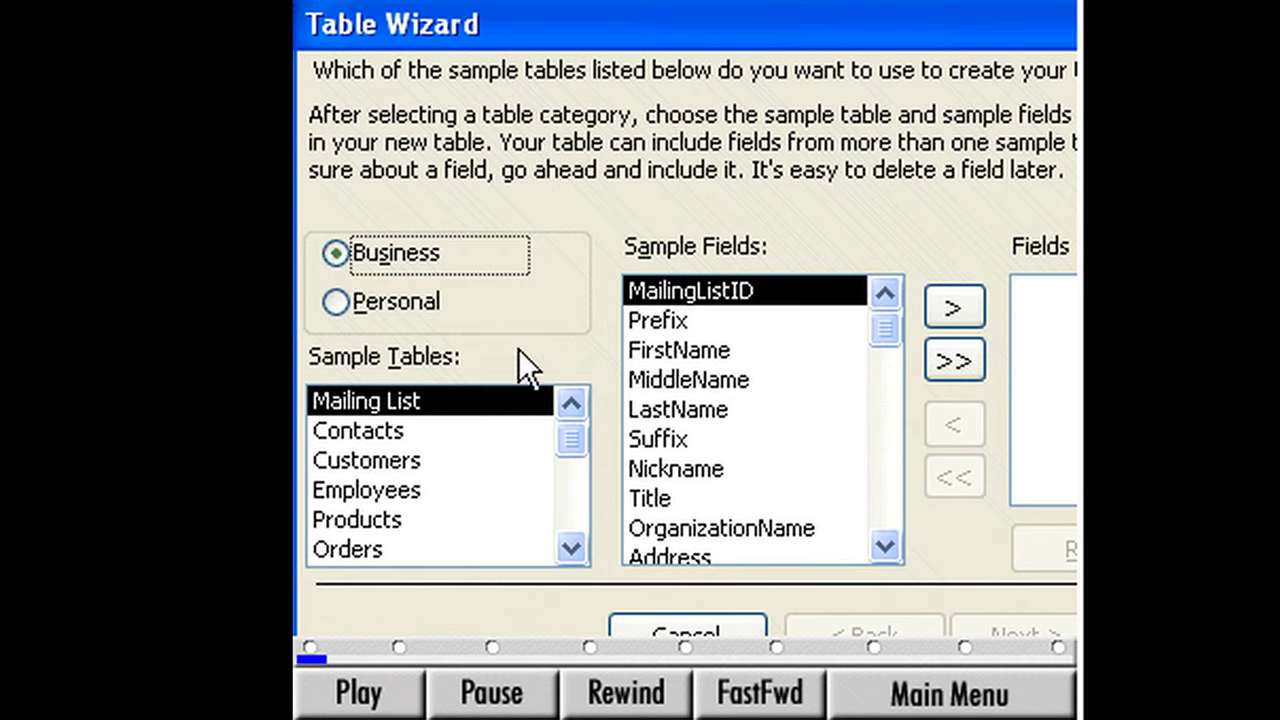
{"action": "left_click_drag", "start_coordinate": [883, 544], "coordinate": [883, 544]}
{"action": "left_click", "coordinate": [724, 530]}
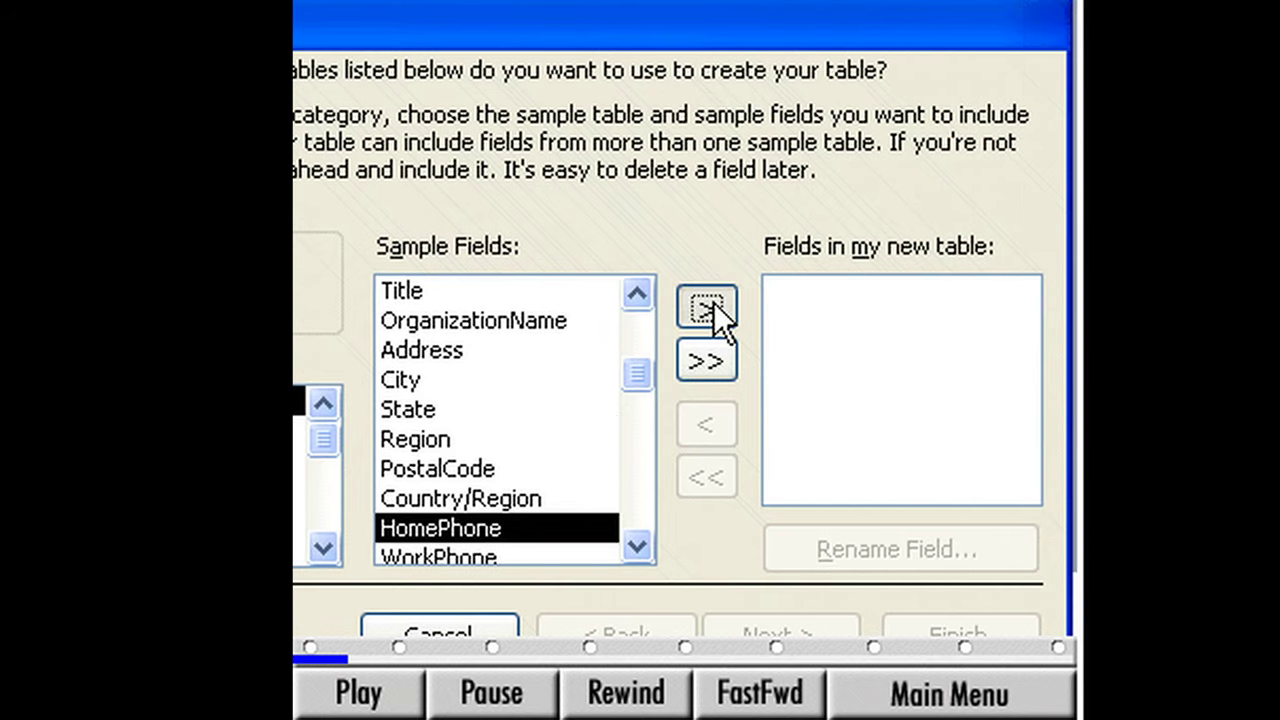
Step: Move HomePhone into the table's fields and rename it to CustomerID
{"action": "left_click", "coordinate": [710, 304]}
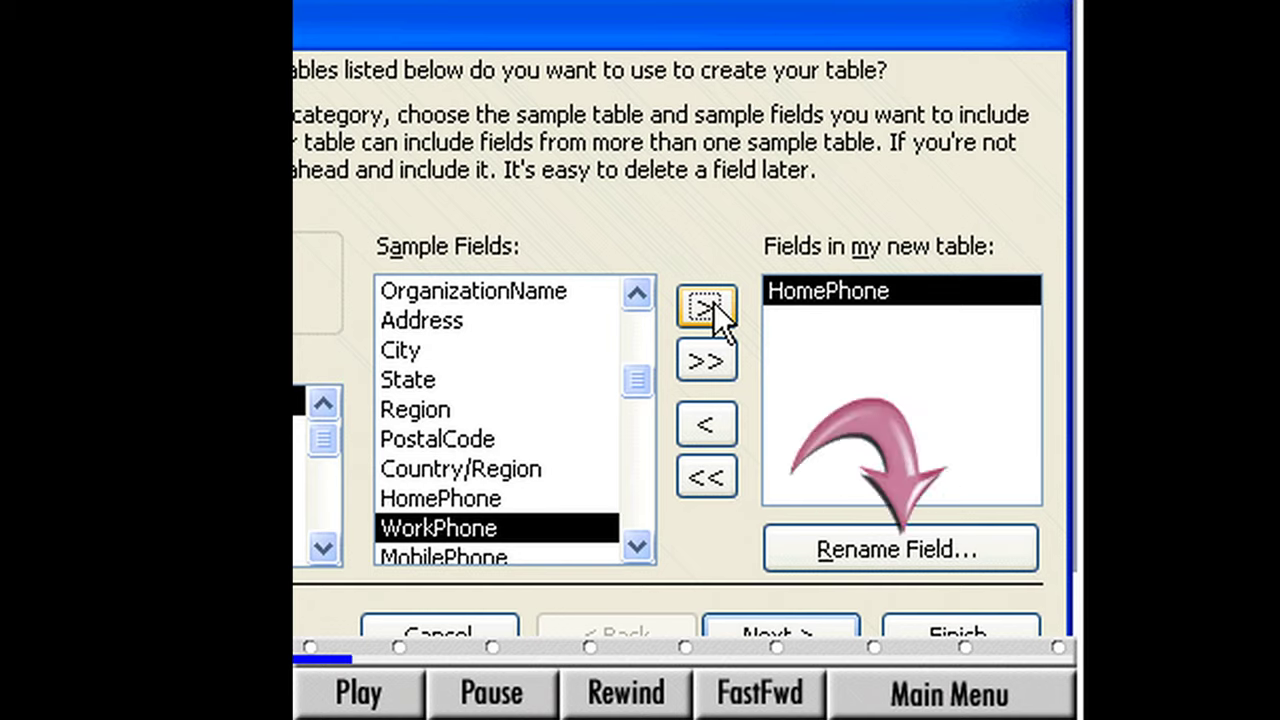
{"action": "left_click", "coordinate": [845, 556]}
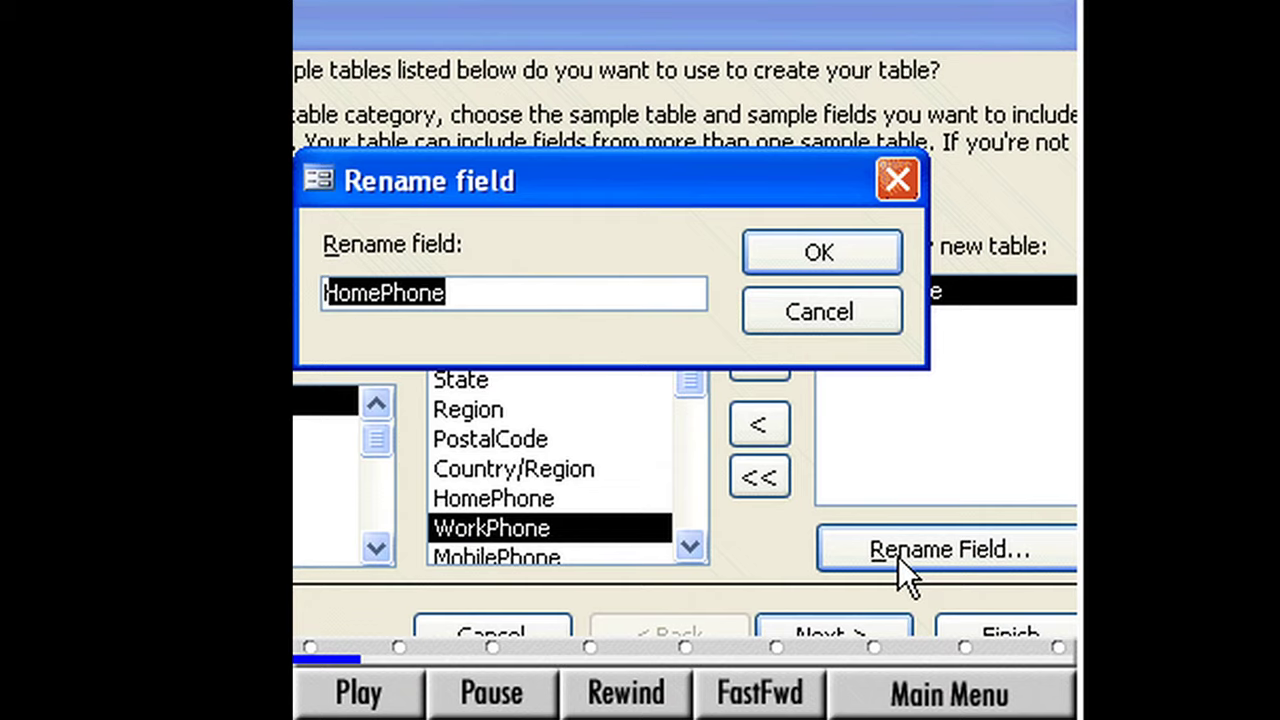
{"action": "type", "text": "CustomerID"}
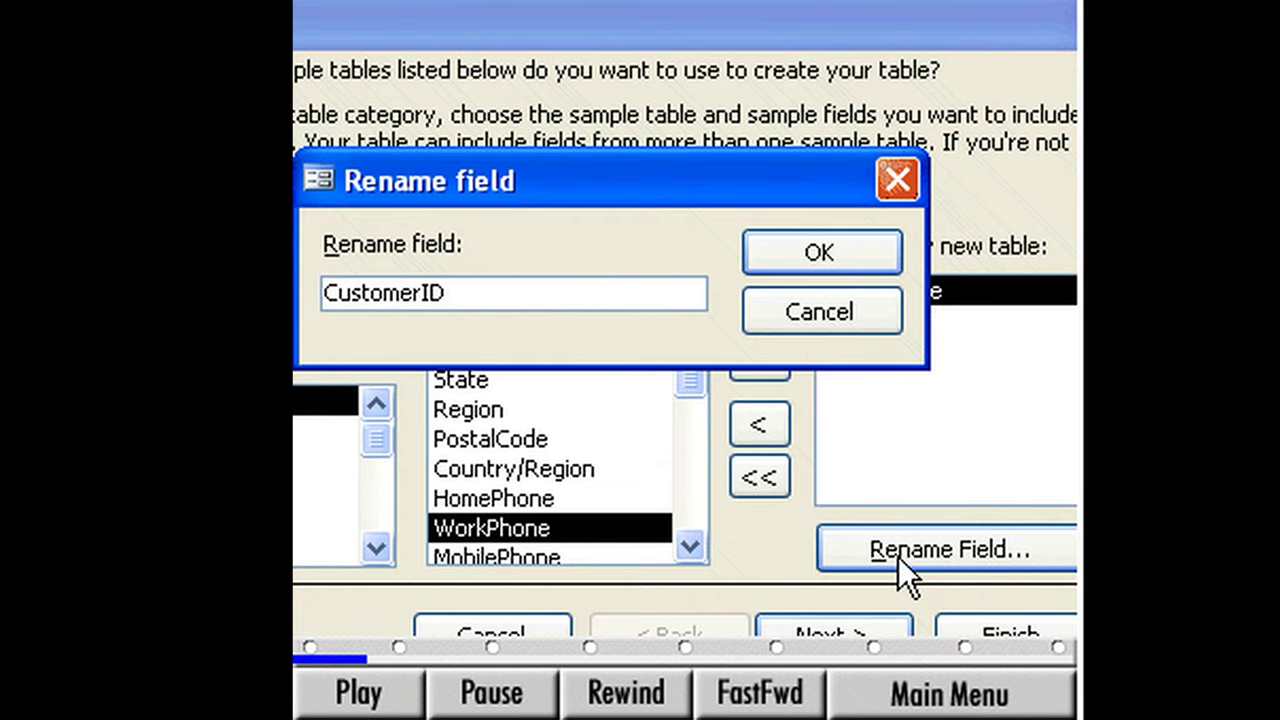
{"action": "left_click", "coordinate": [853, 250]}
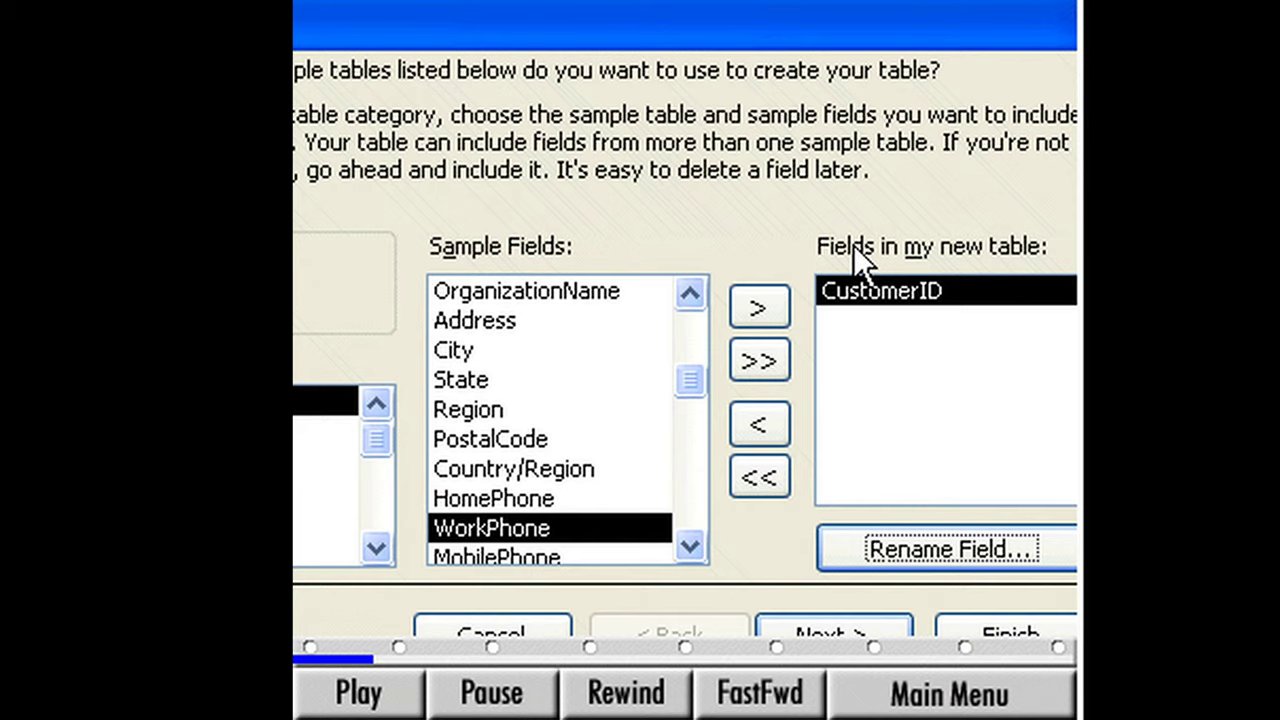
Step: Add the LastName and FirstName sample fields to the new table
{"action": "left_click", "coordinate": [692, 293]}
{"action": "left_click", "coordinate": [692, 293]}
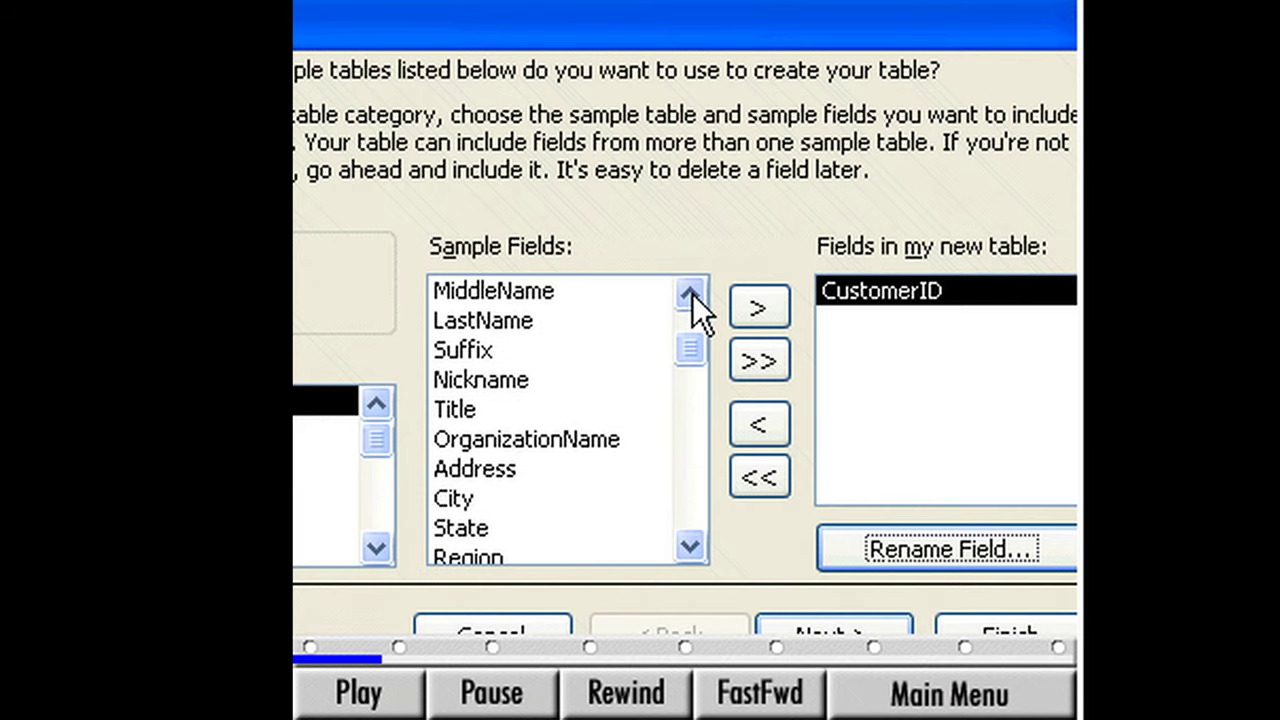
{"action": "left_click", "coordinate": [544, 319]}
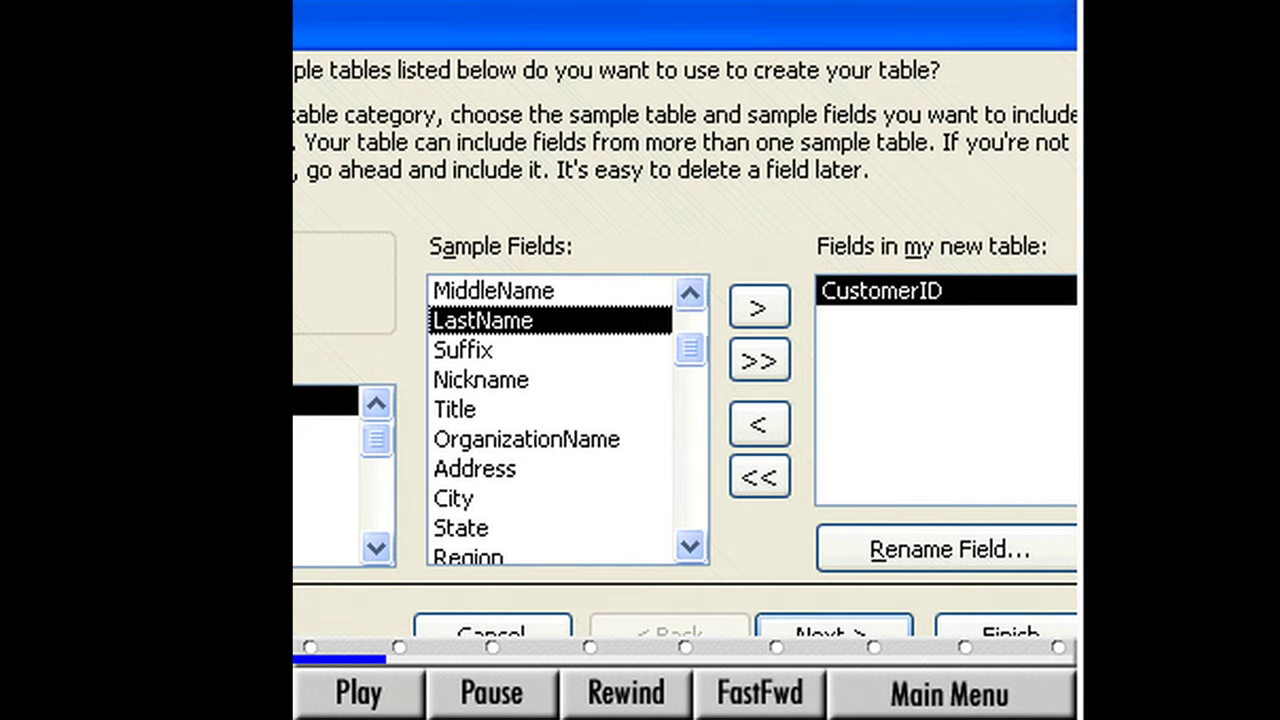
{"action": "double_click", "coordinate": [544, 319]}
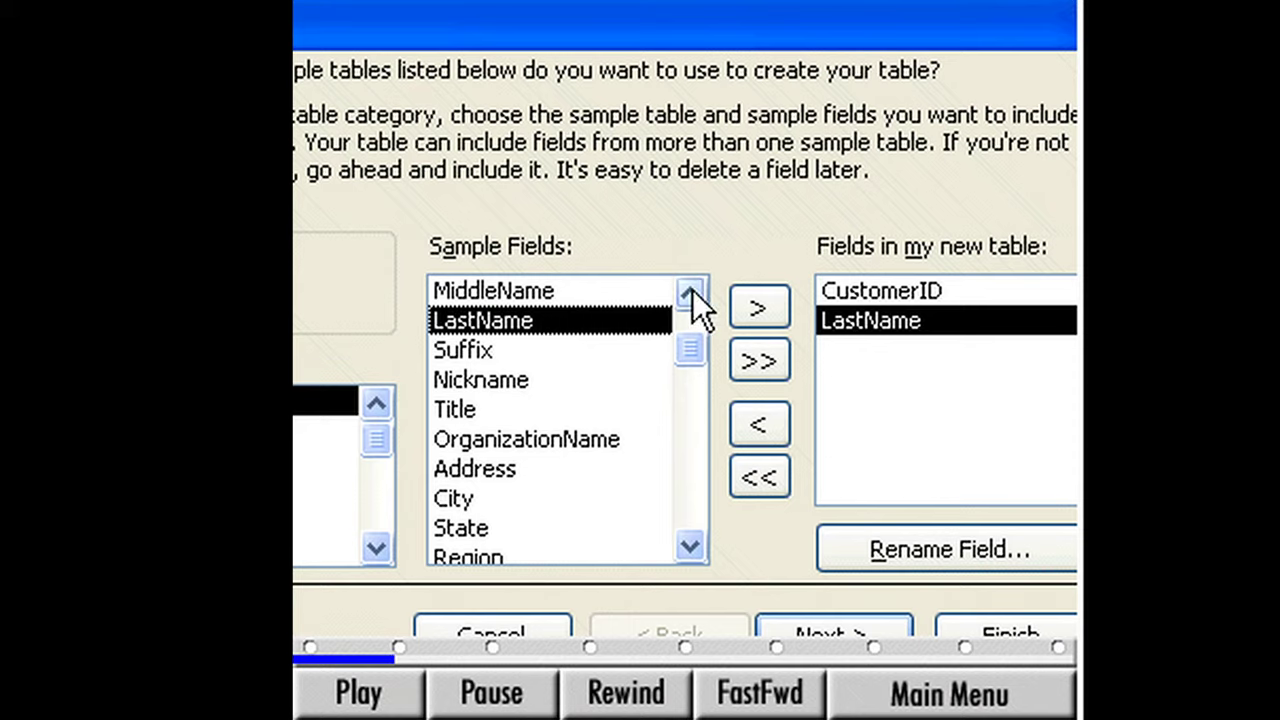
{"action": "left_click", "coordinate": [690, 295]}
{"action": "double_click", "coordinate": [537, 288]}
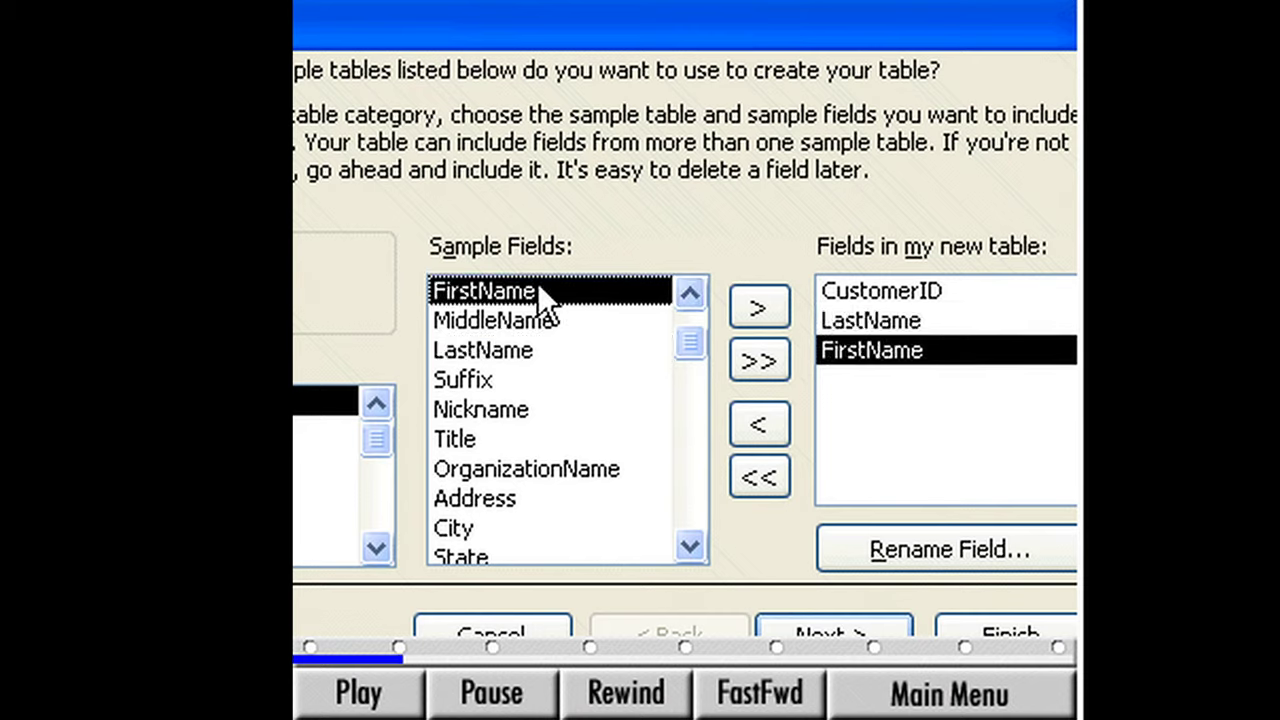
Step: Add Address, City, State and PostalCode, then start renaming PostalCode
{"action": "double_click", "coordinate": [527, 498]}
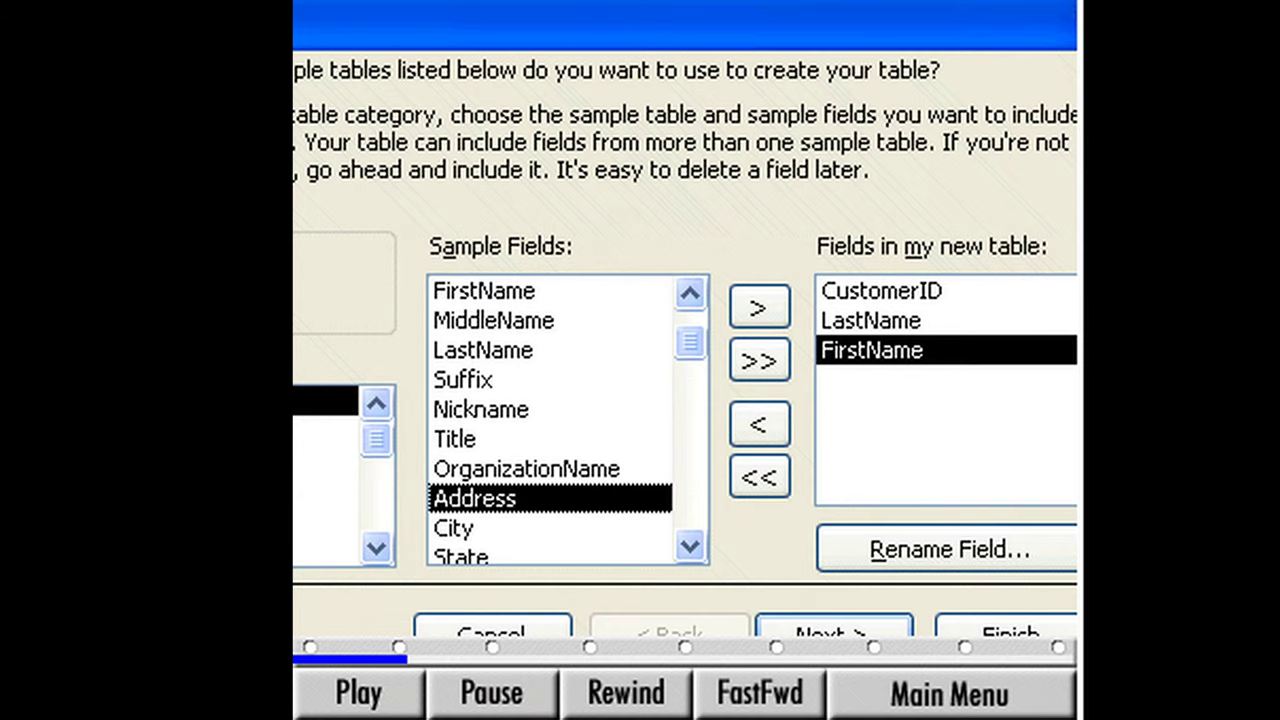
{"action": "double_click", "coordinate": [482, 531]}
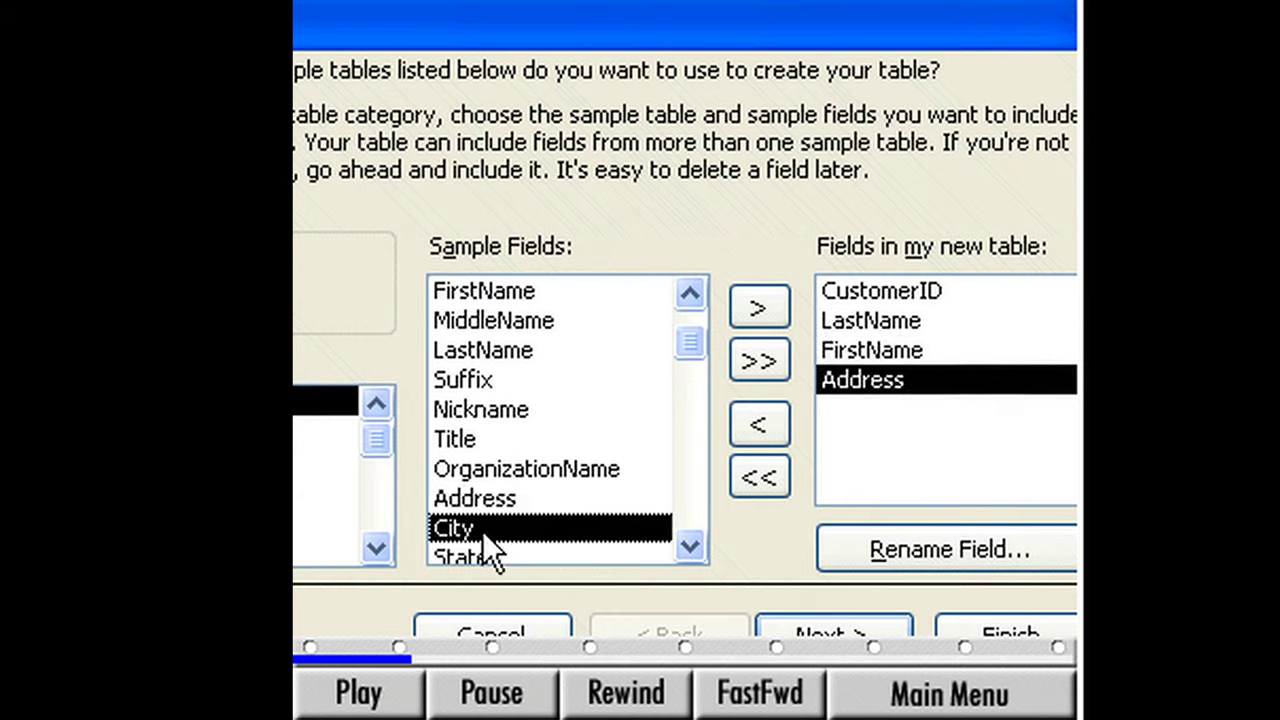
{"action": "left_click", "coordinate": [688, 545]}
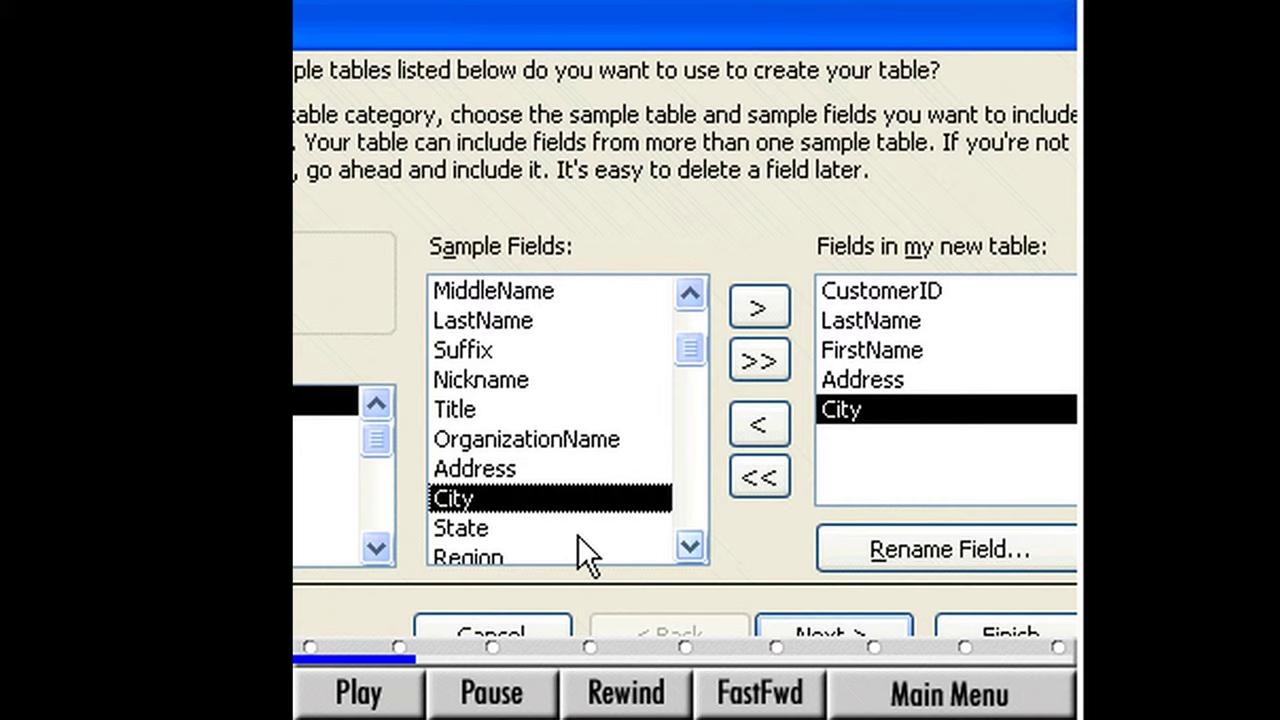
{"action": "double_click", "coordinate": [499, 524]}
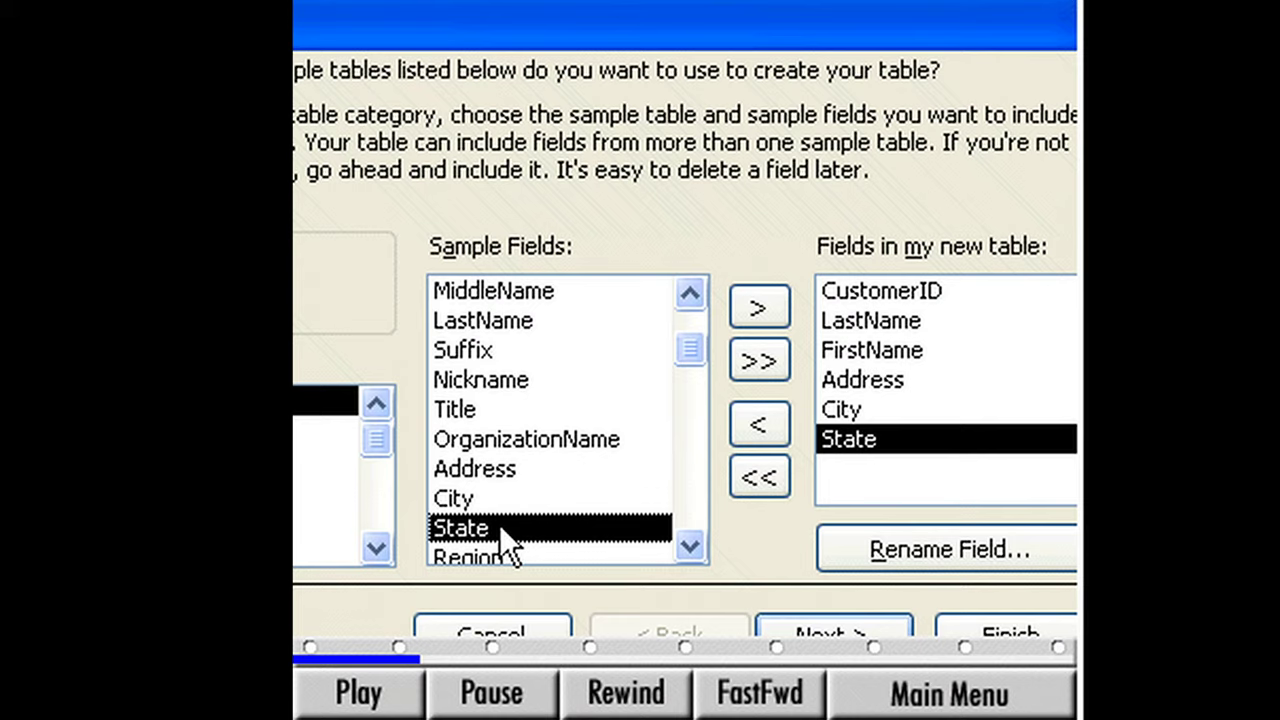
{"action": "left_click", "coordinate": [688, 545]}
{"action": "left_click", "coordinate": [688, 546]}
{"action": "double_click", "coordinate": [552, 527]}
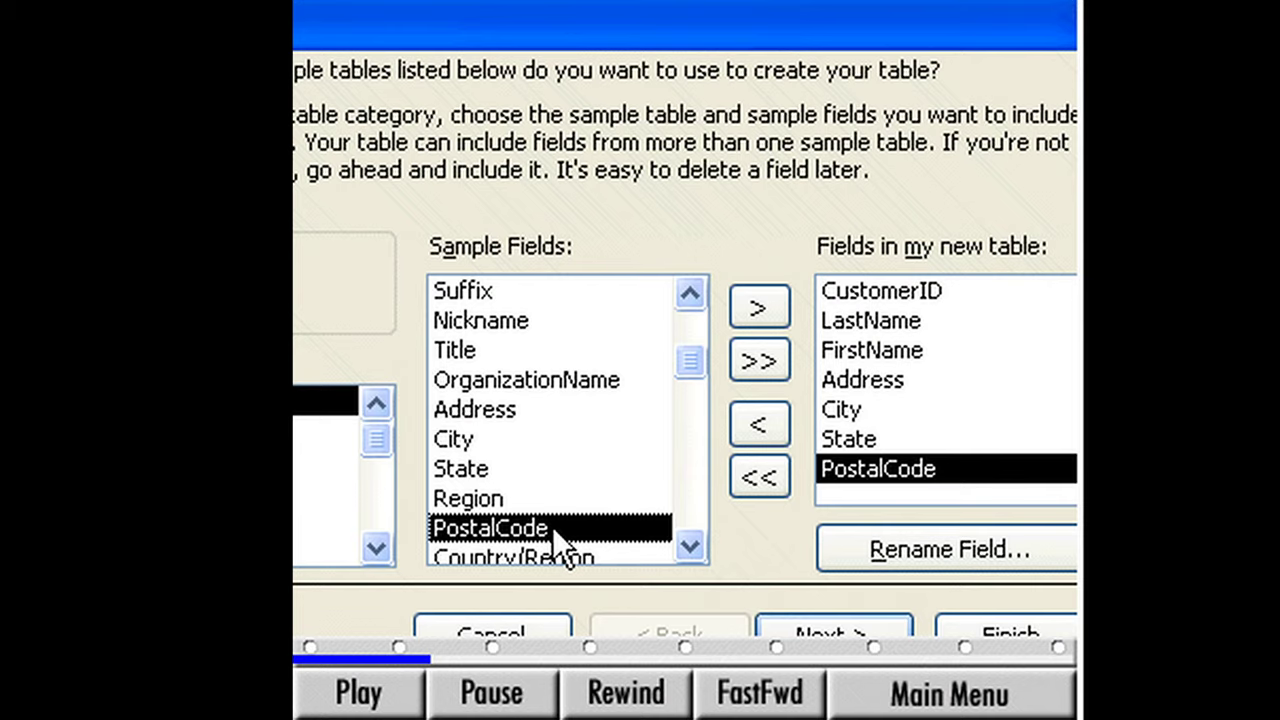
{"action": "left_click", "coordinate": [856, 556]}
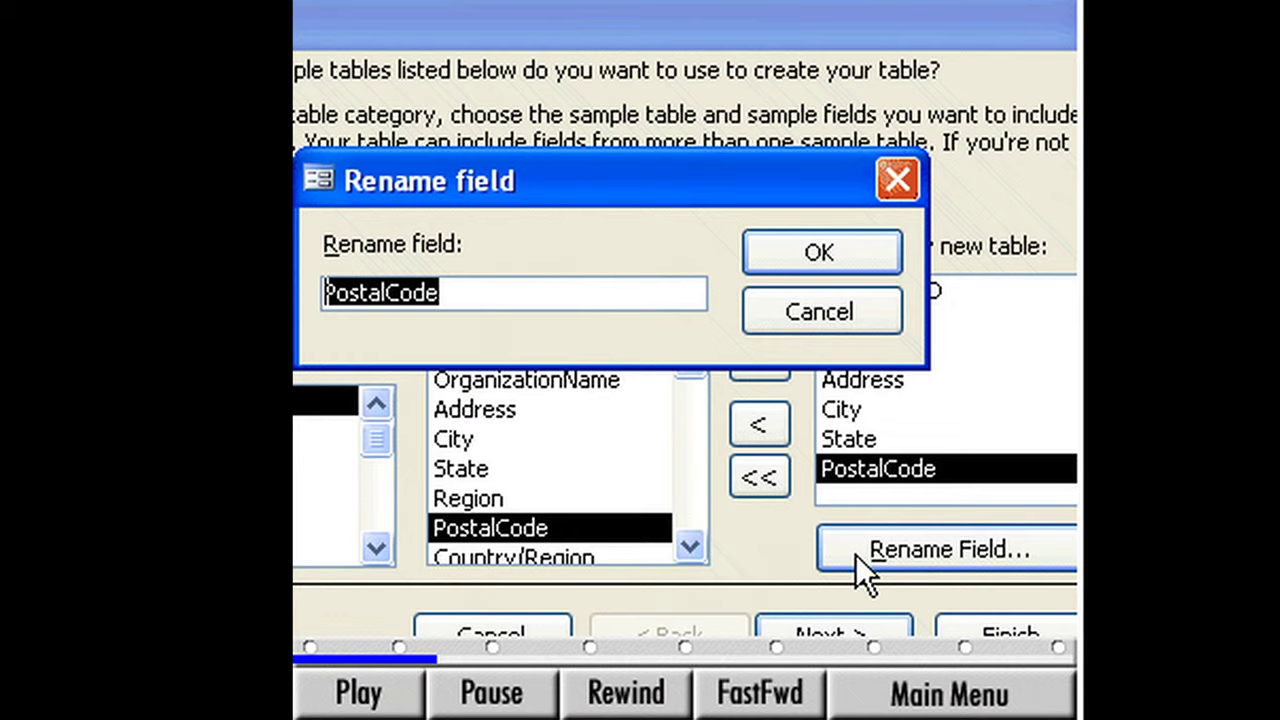
Step: Rename PostalCode to ZipCode and advance to the table-naming page
{"action": "type", "text": "ZipC"}
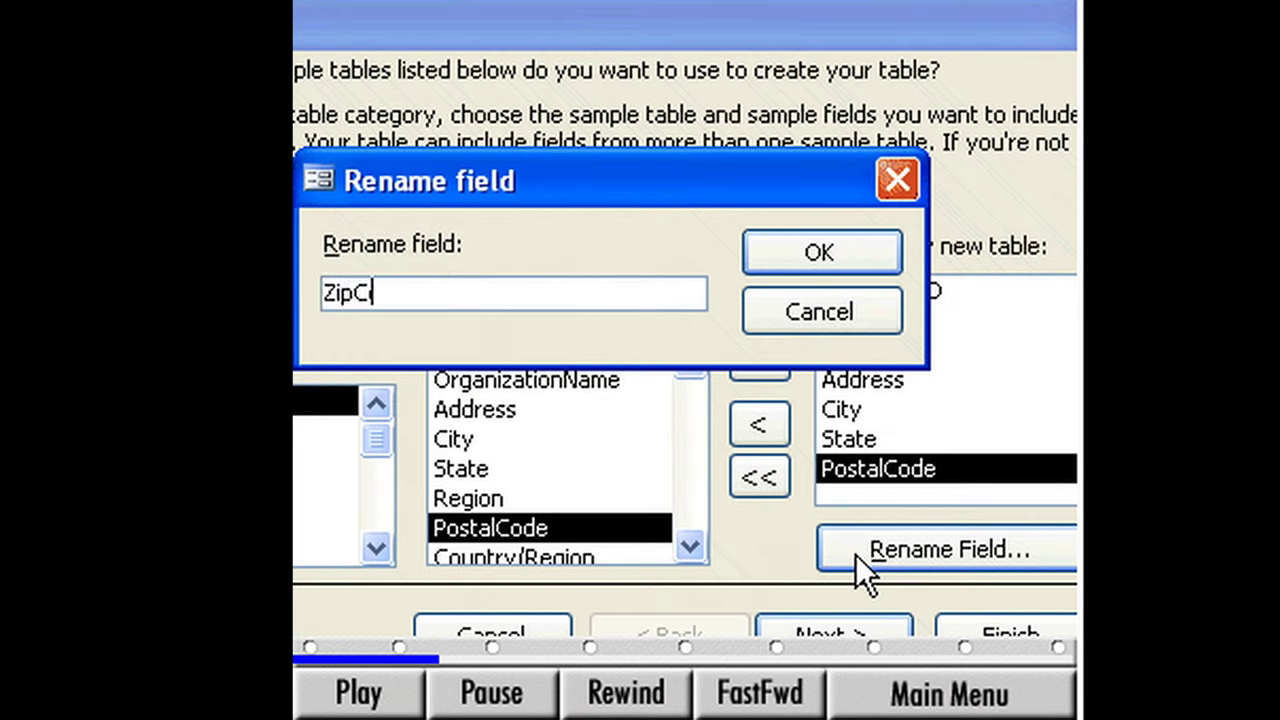
{"action": "type", "text": "ode"}
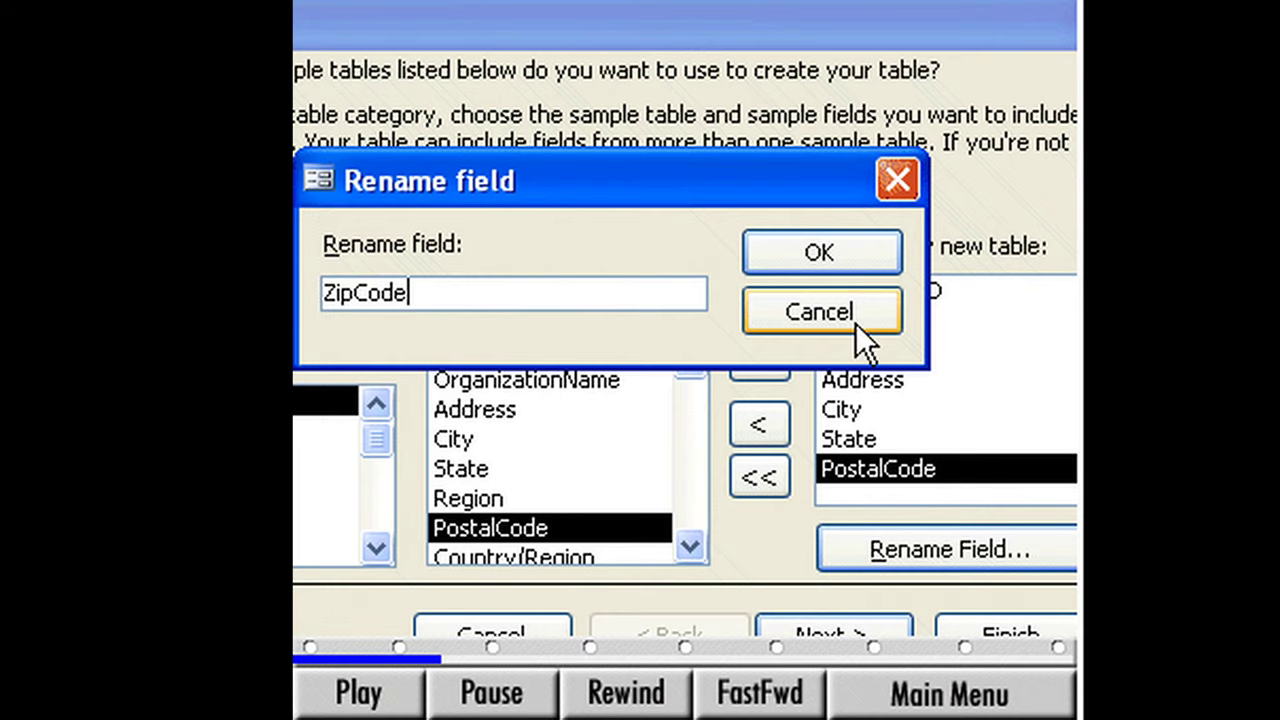
{"action": "left_click", "coordinate": [853, 247]}
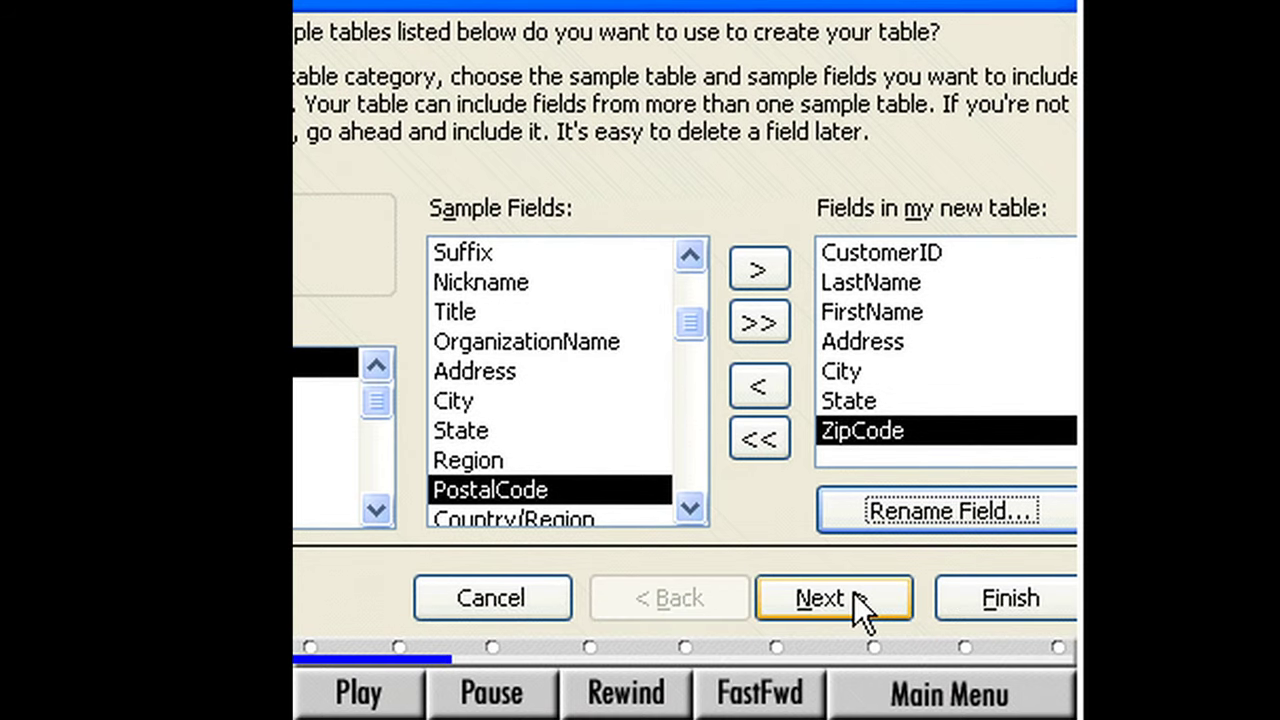
{"action": "left_click", "coordinate": [855, 630]}
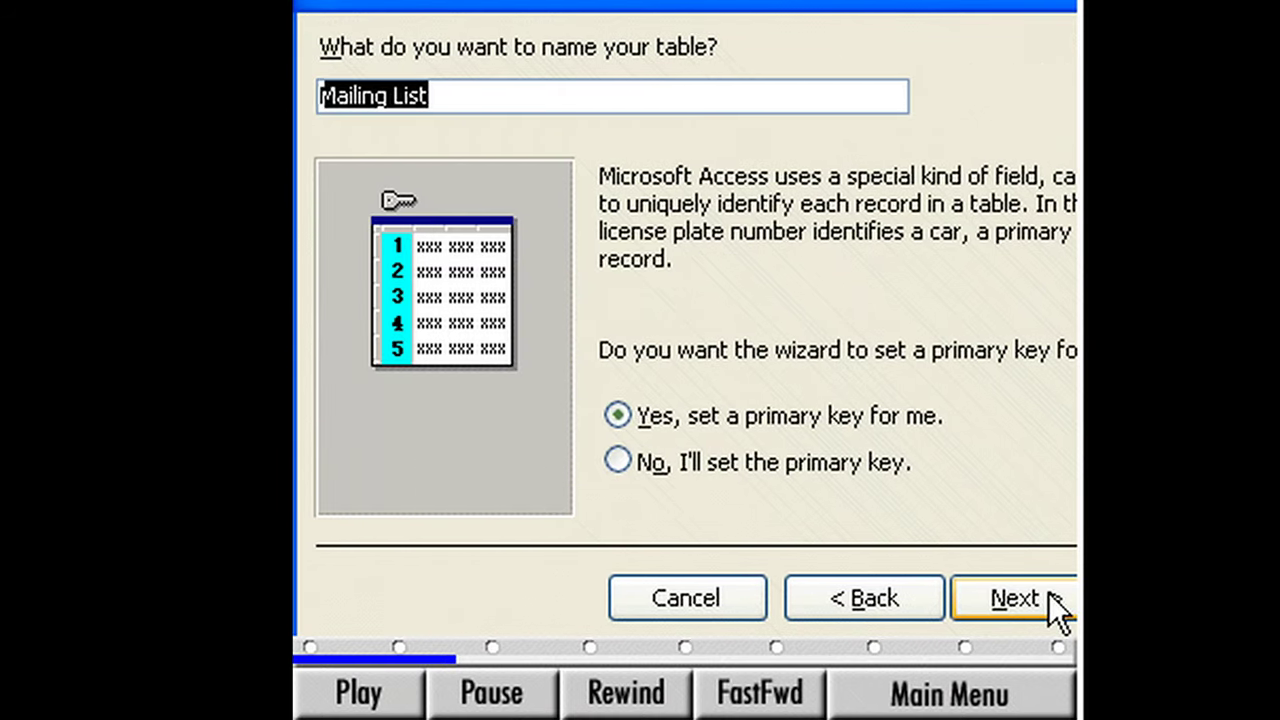
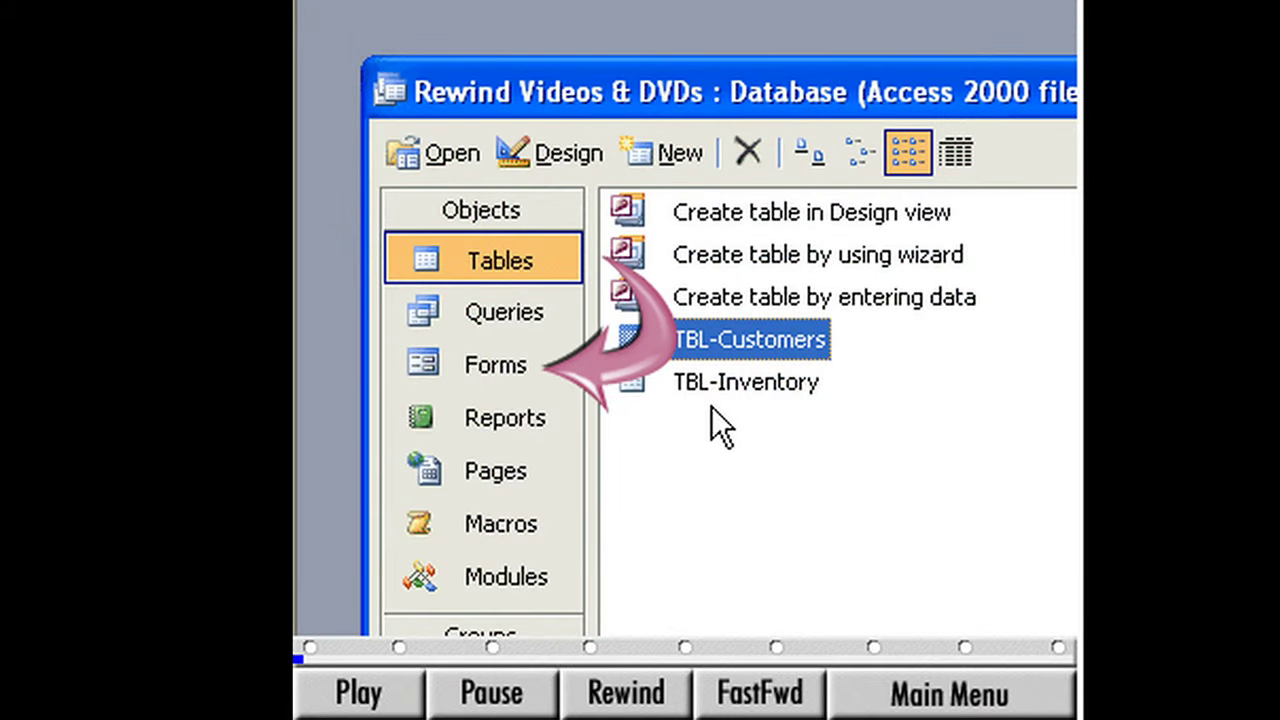
Step: From the Forms page, launch the Form Wizard based on the TBL-Customers table
{"action": "left_click", "coordinate": [545, 364]}
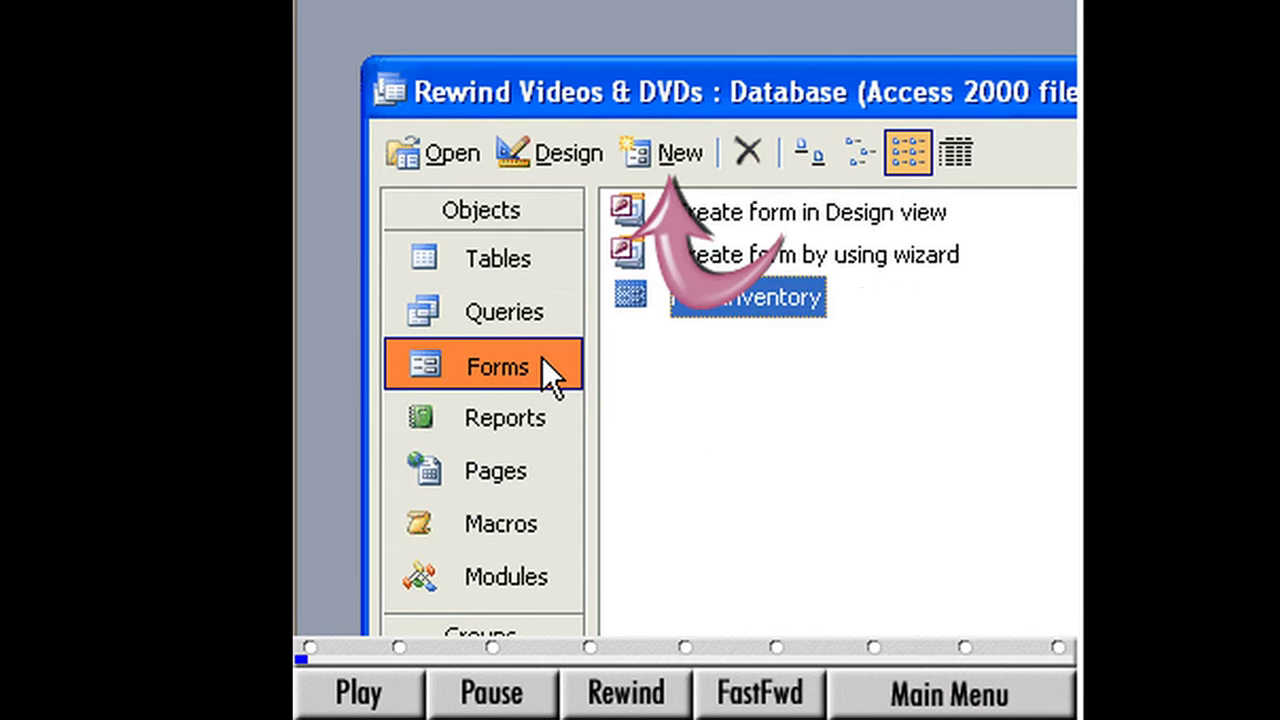
{"action": "left_click", "coordinate": [668, 160]}
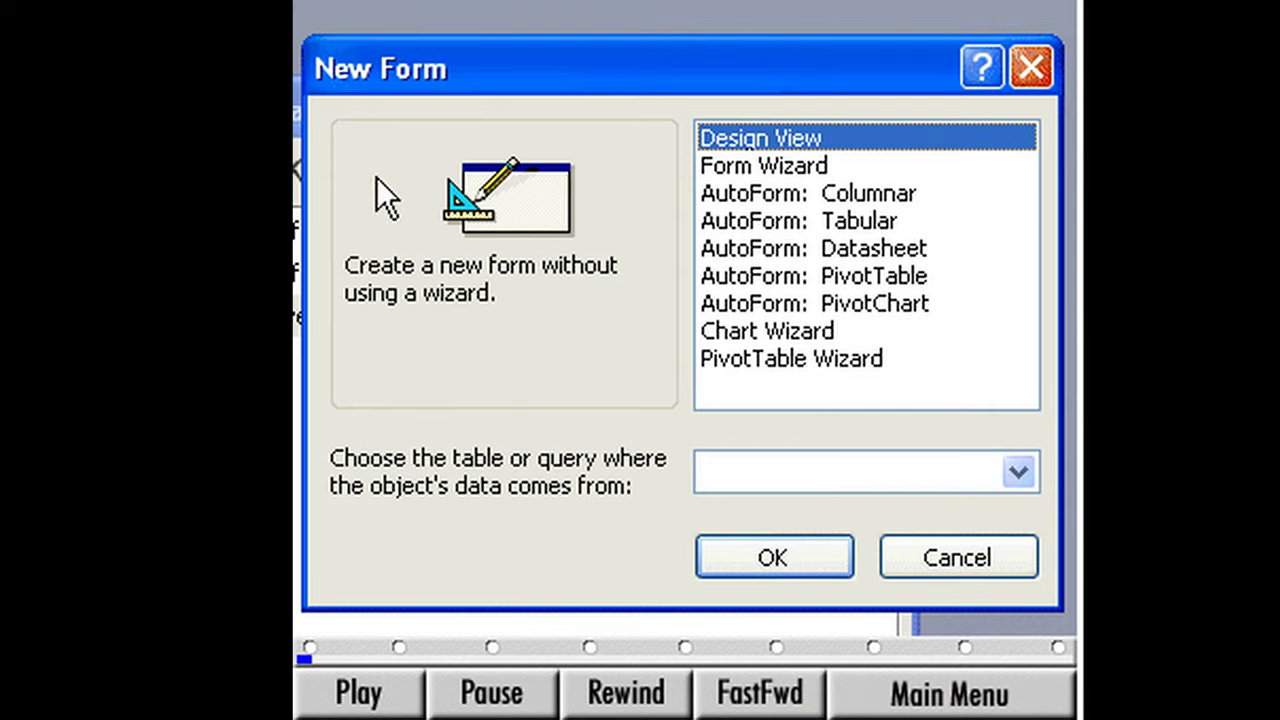
{"action": "left_click", "coordinate": [716, 165]}
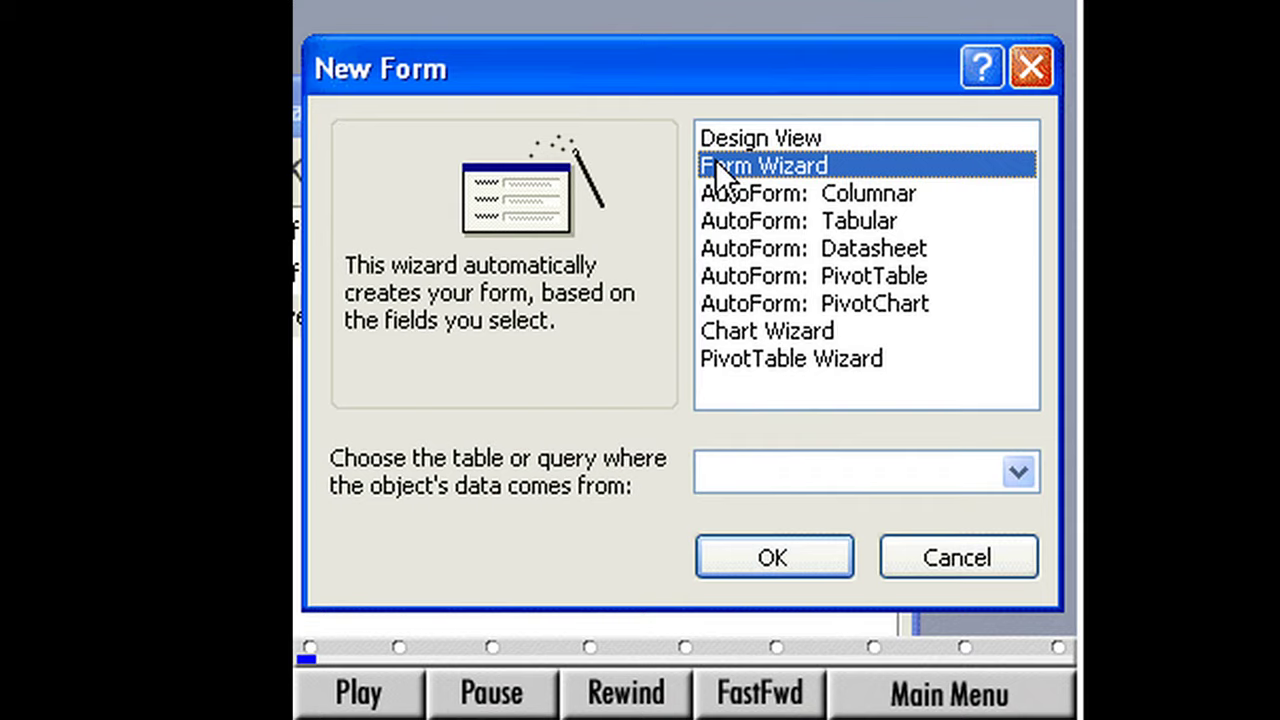
{"action": "left_click", "coordinate": [1016, 470]}
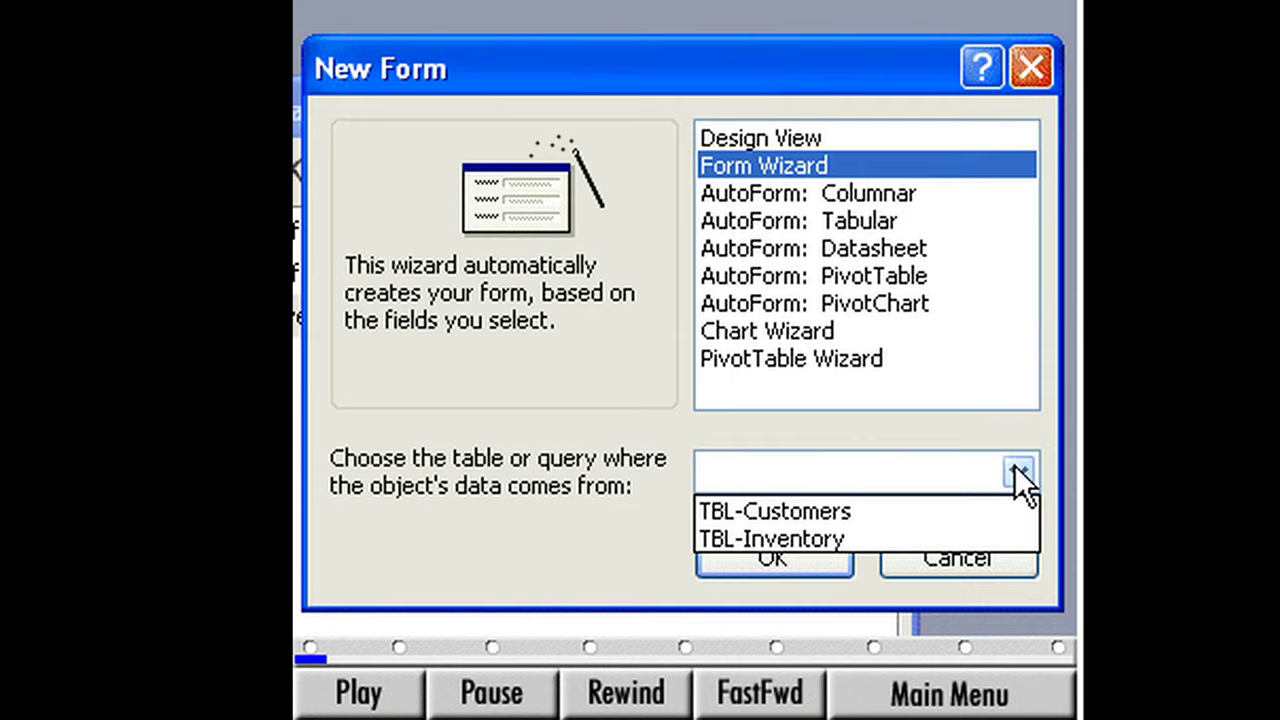
{"action": "left_click", "coordinate": [857, 507]}
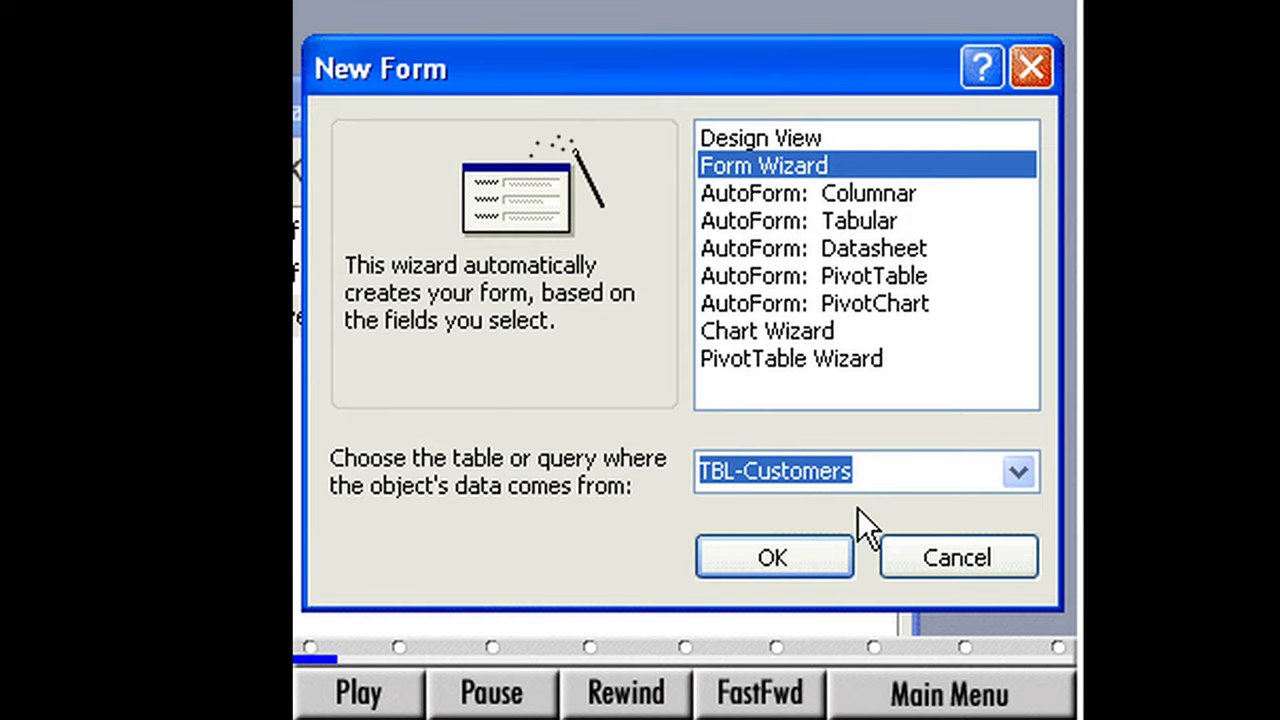
{"action": "left_click", "coordinate": [796, 558]}
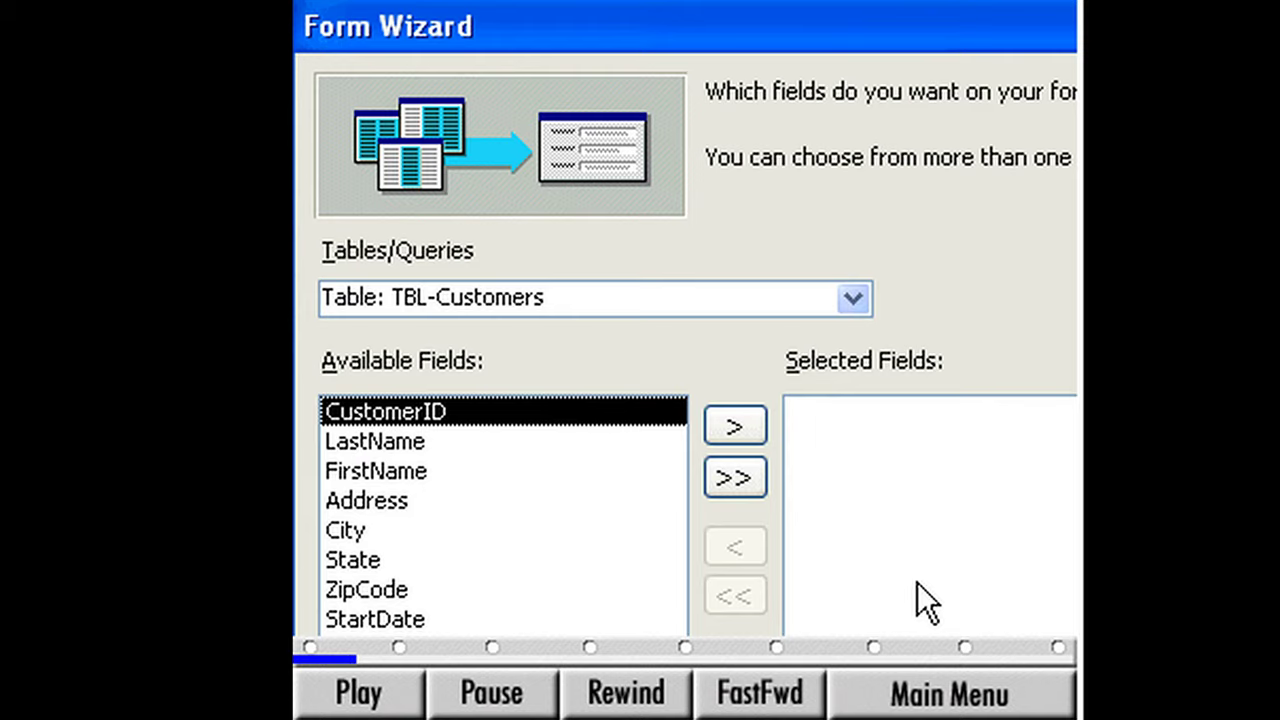
Step: Add all TBL-Customers fields, finish the wizard as FRM-Customer, and open it in Design view
{"action": "left_click", "coordinate": [735, 478]}
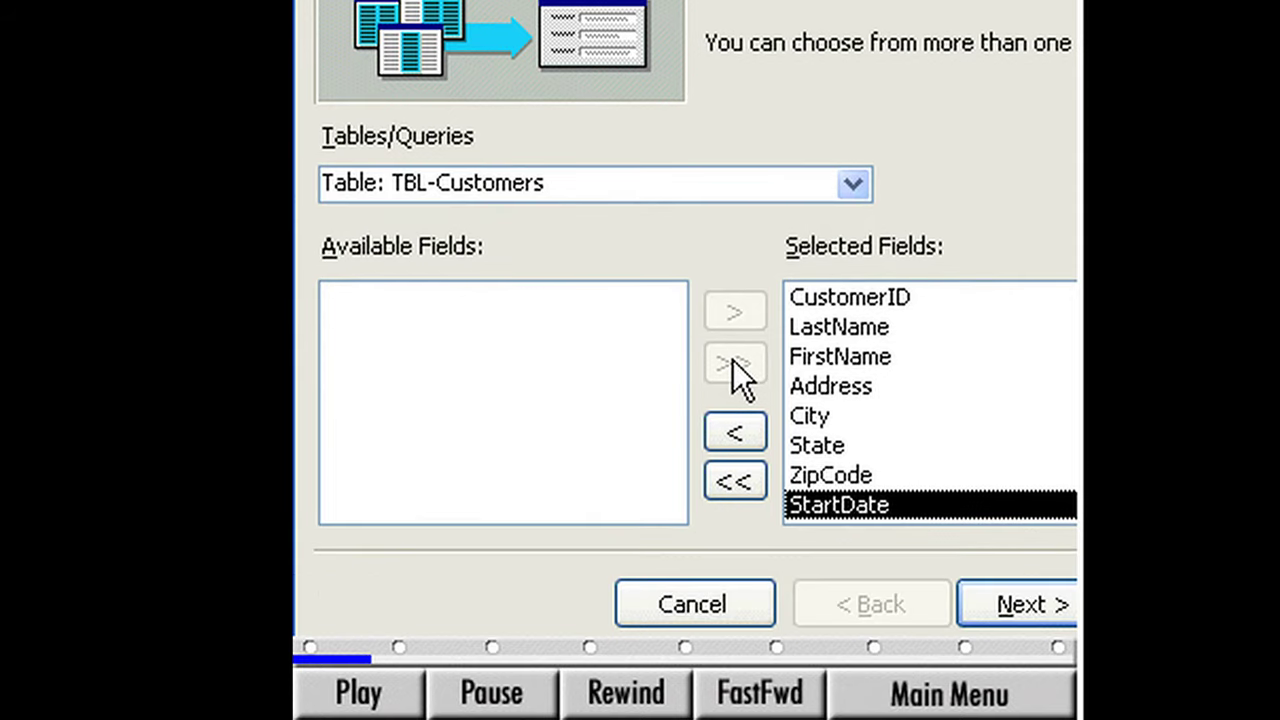
{"action": "left_click", "coordinate": [989, 606]}
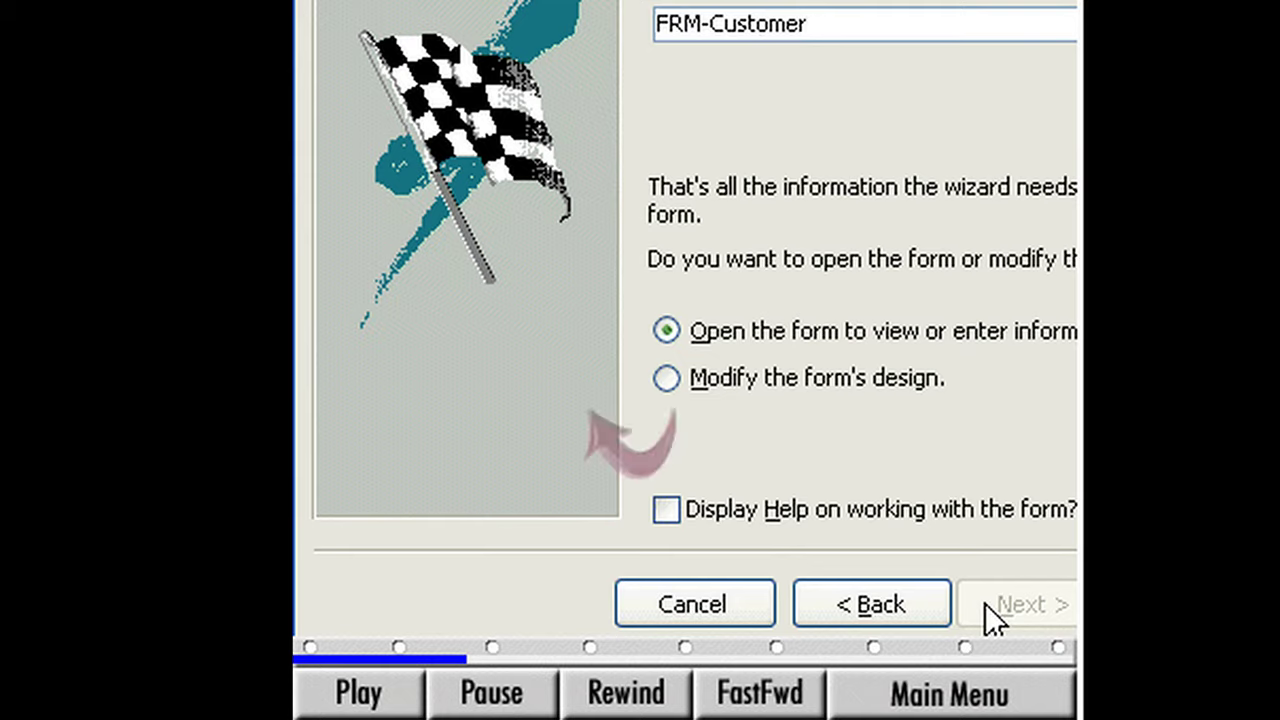
{"action": "left_click", "coordinate": [666, 378]}
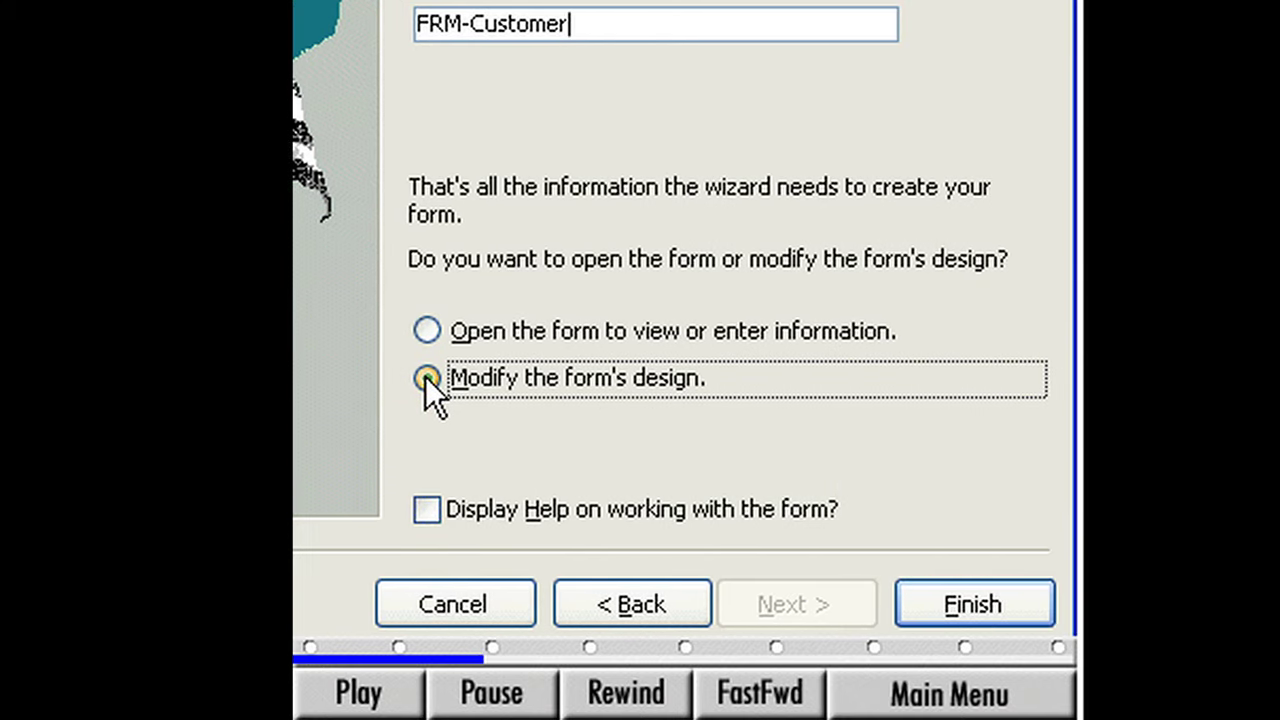
{"action": "left_click", "coordinate": [928, 601]}
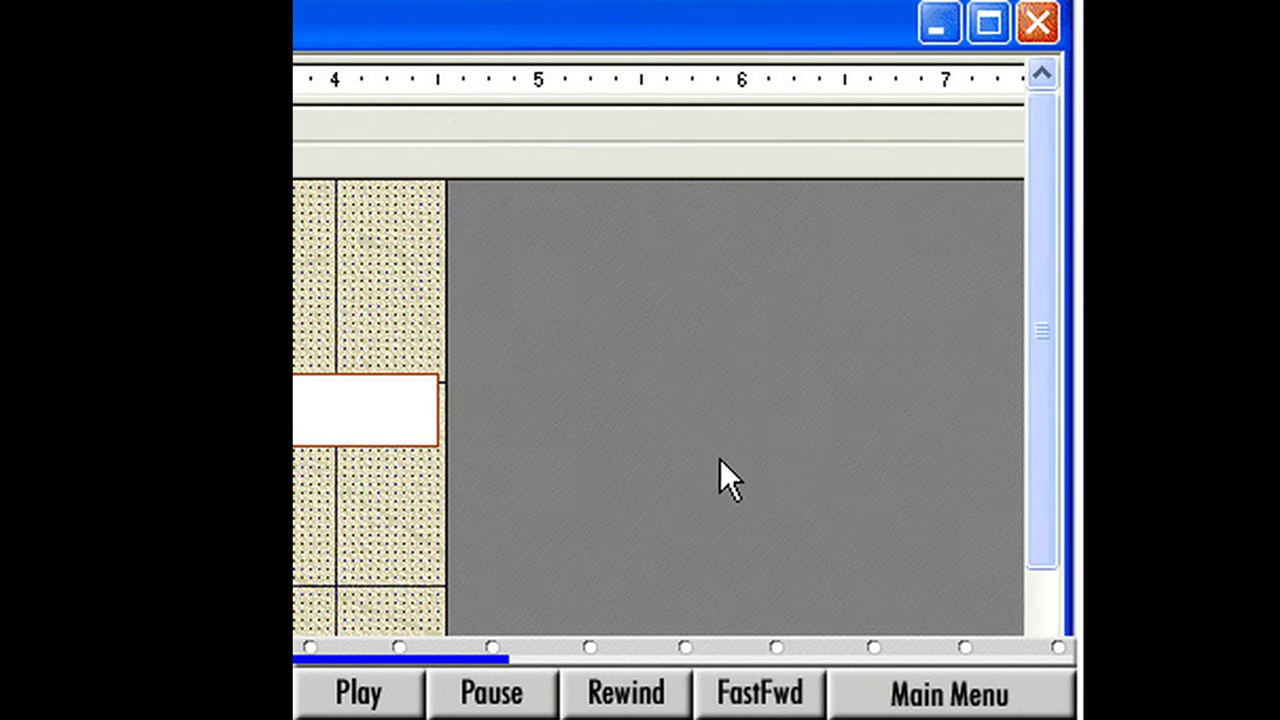
Step: Maximize the FRM-Customer Design view window
{"action": "left_click", "coordinate": [989, 22]}
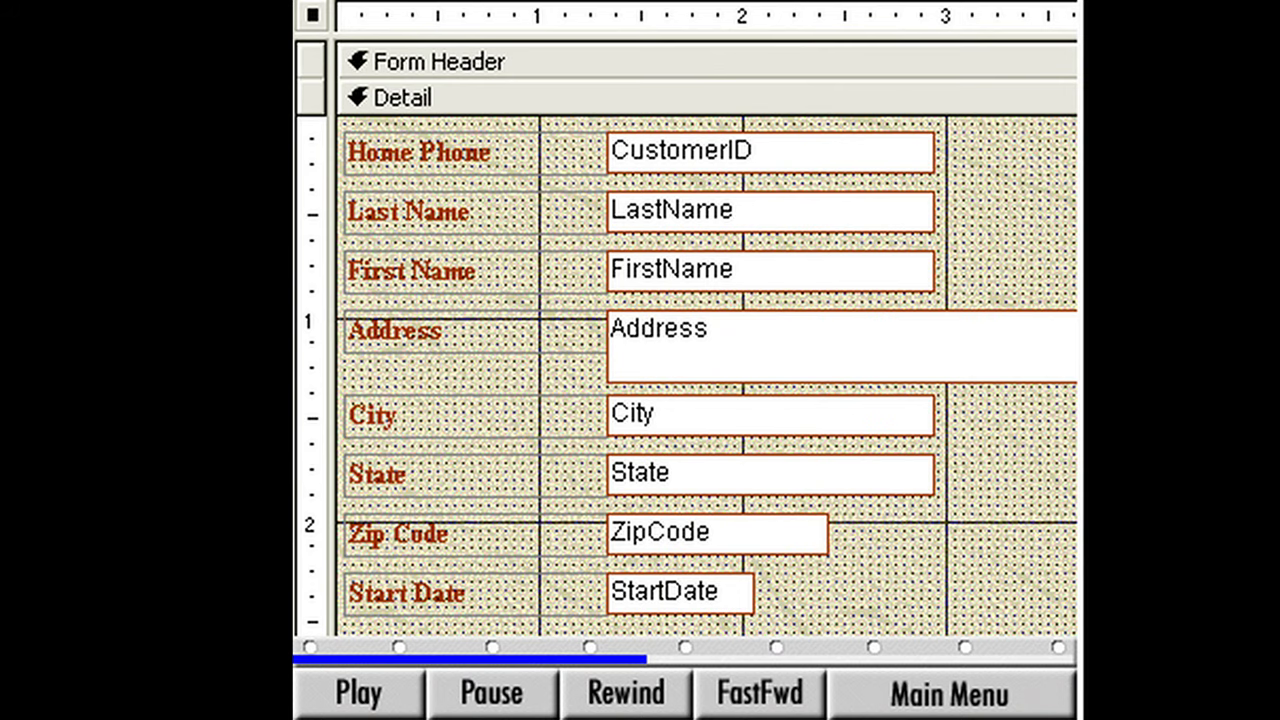
Step: Set the CustomerID through StartDate text boxes to font size 10, then select all controls
{"action": "left_click", "coordinate": [920, 145]}
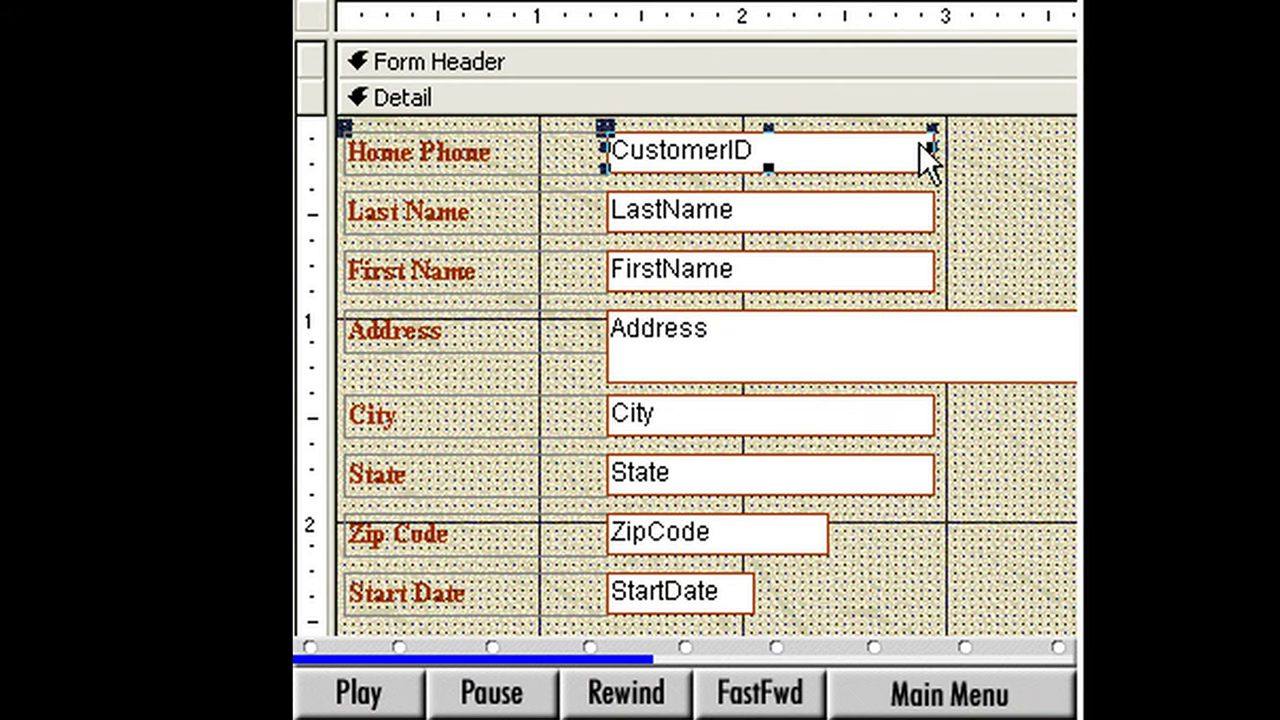
{"action": "left_click", "coordinate": [919, 207], "text": "shift"}
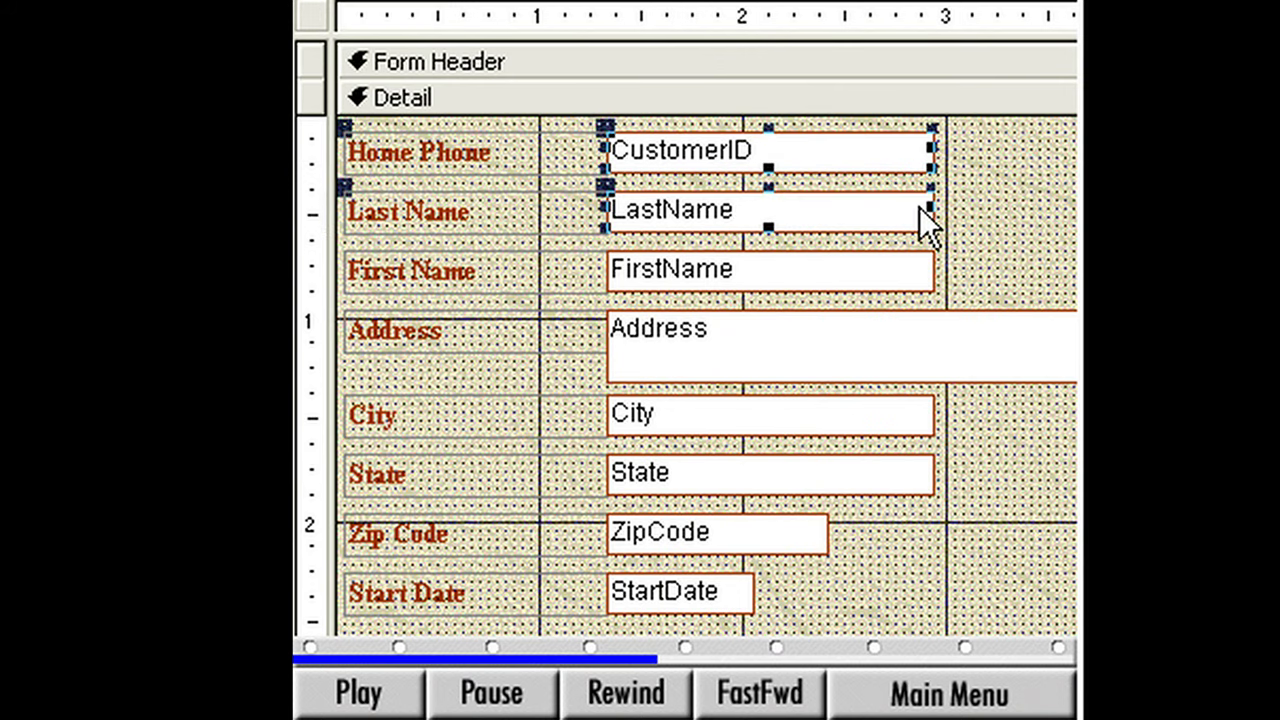
{"action": "left_click", "coordinate": [919, 270], "text": "shift"}
{"action": "left_click", "coordinate": [919, 366], "text": "shift"}
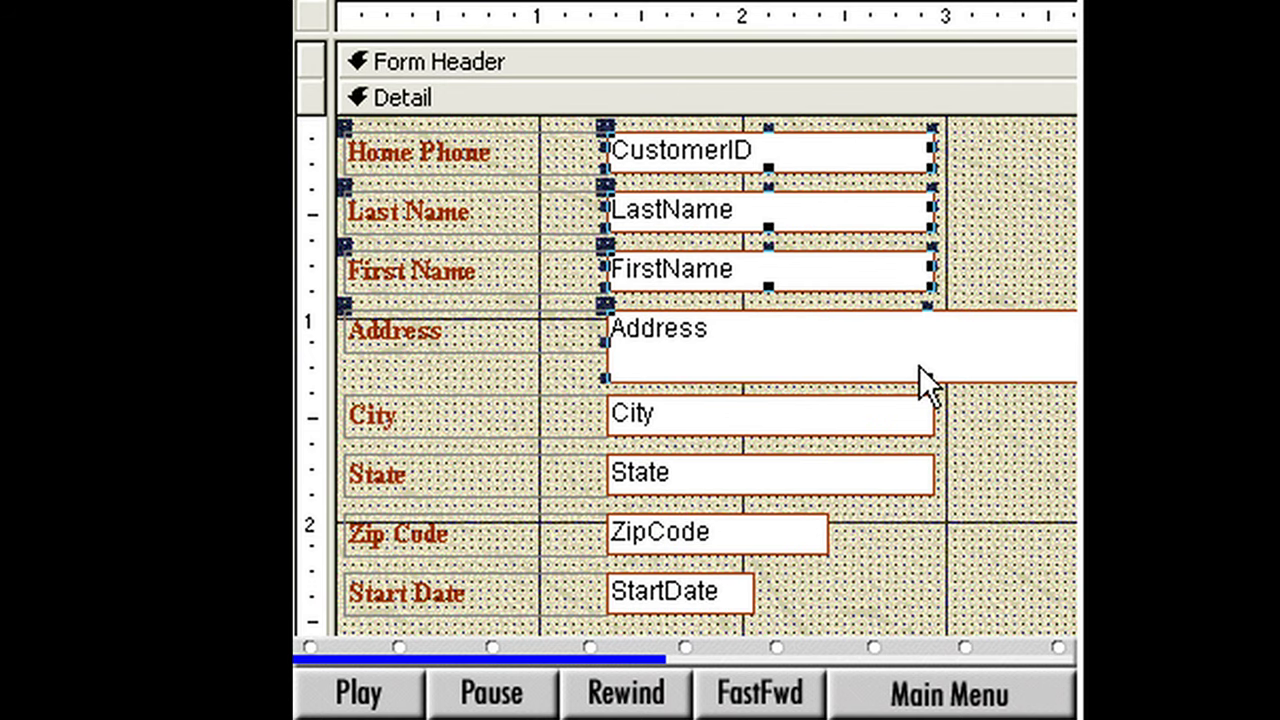
{"action": "left_click", "coordinate": [919, 425], "text": "shift"}
{"action": "left_click", "coordinate": [919, 480], "text": "shift"}
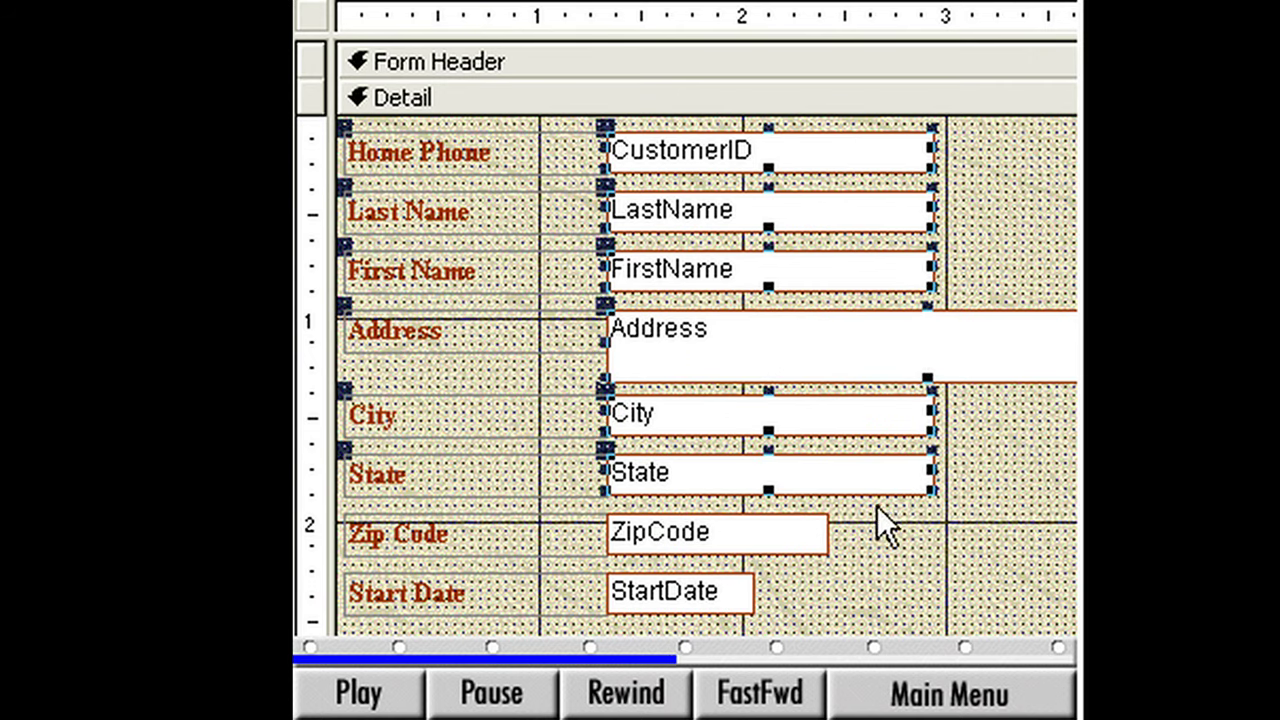
{"action": "left_click", "coordinate": [809, 542], "text": "shift"}
{"action": "left_click", "coordinate": [740, 588], "text": "shift"}
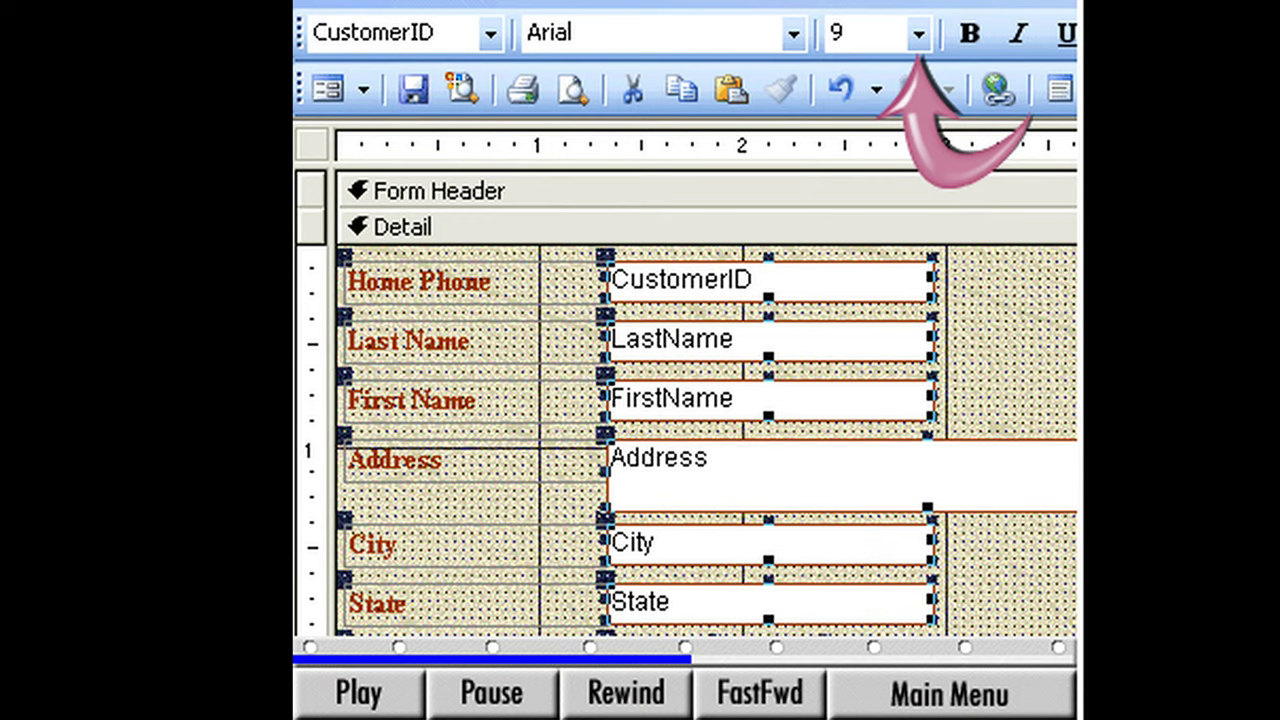
{"action": "left_click", "coordinate": [917, 33]}
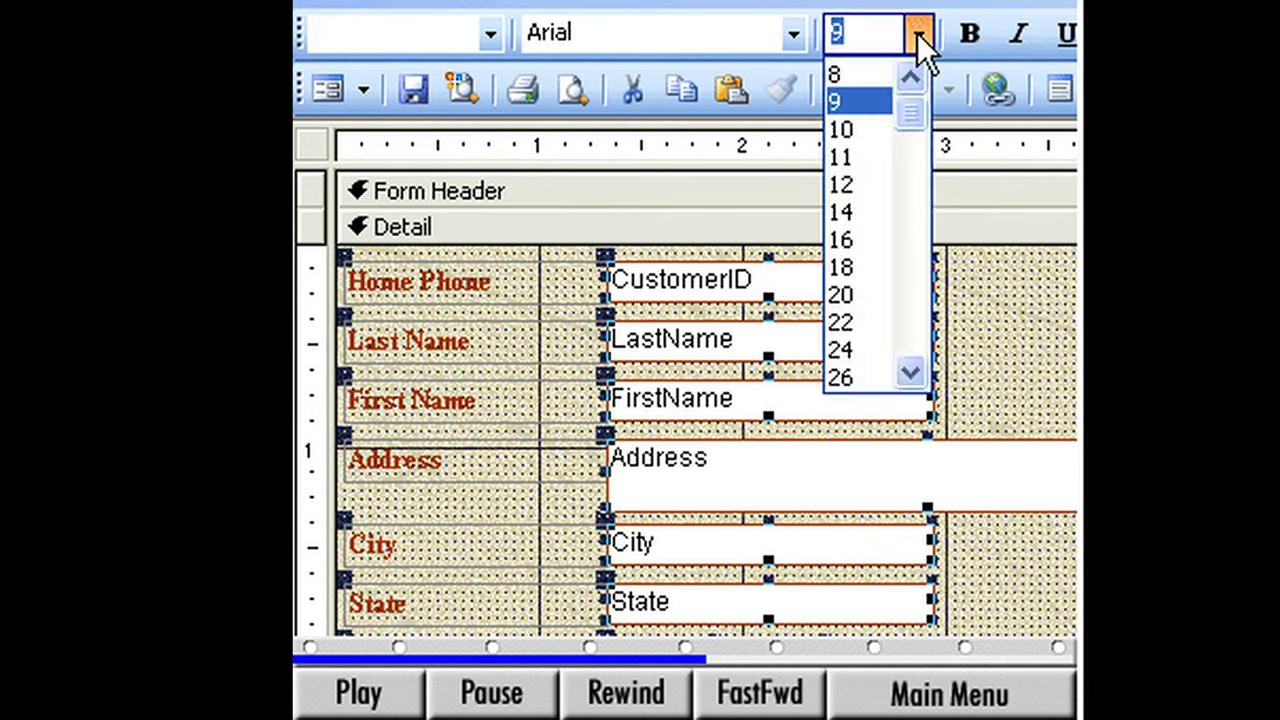
{"action": "left_click", "coordinate": [860, 130]}
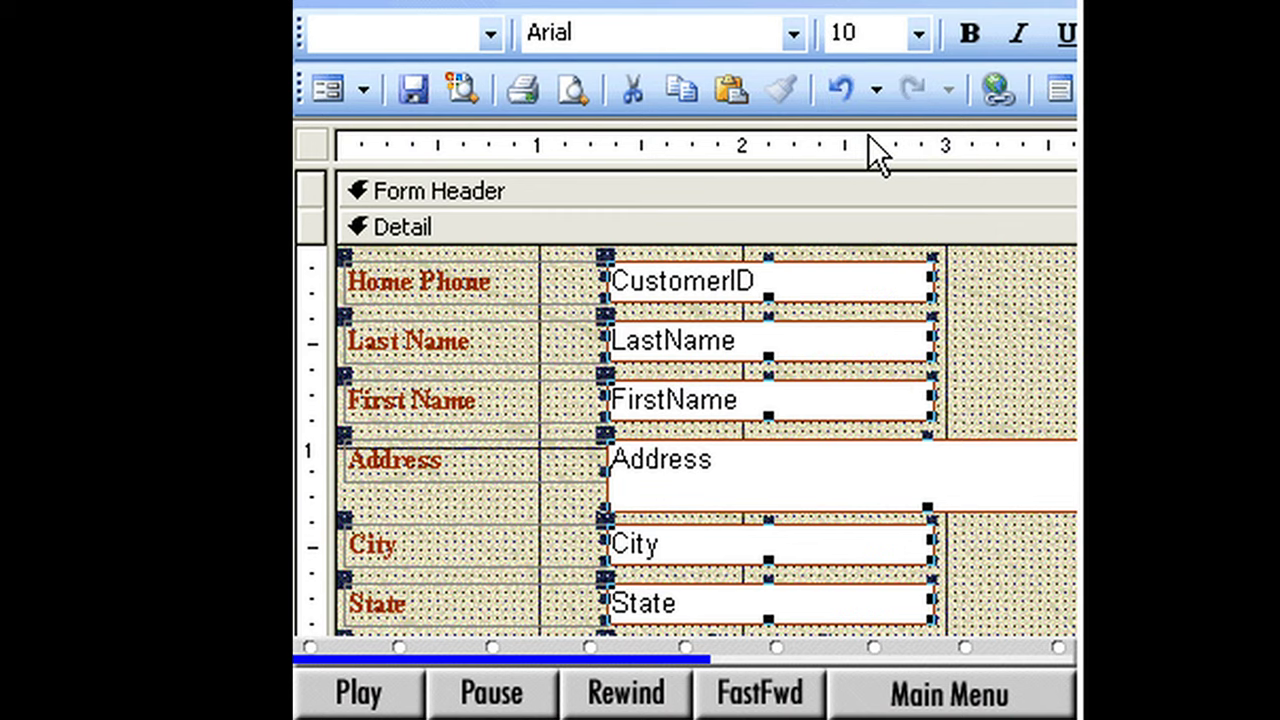
{"action": "key", "text": "ctrl+a"}
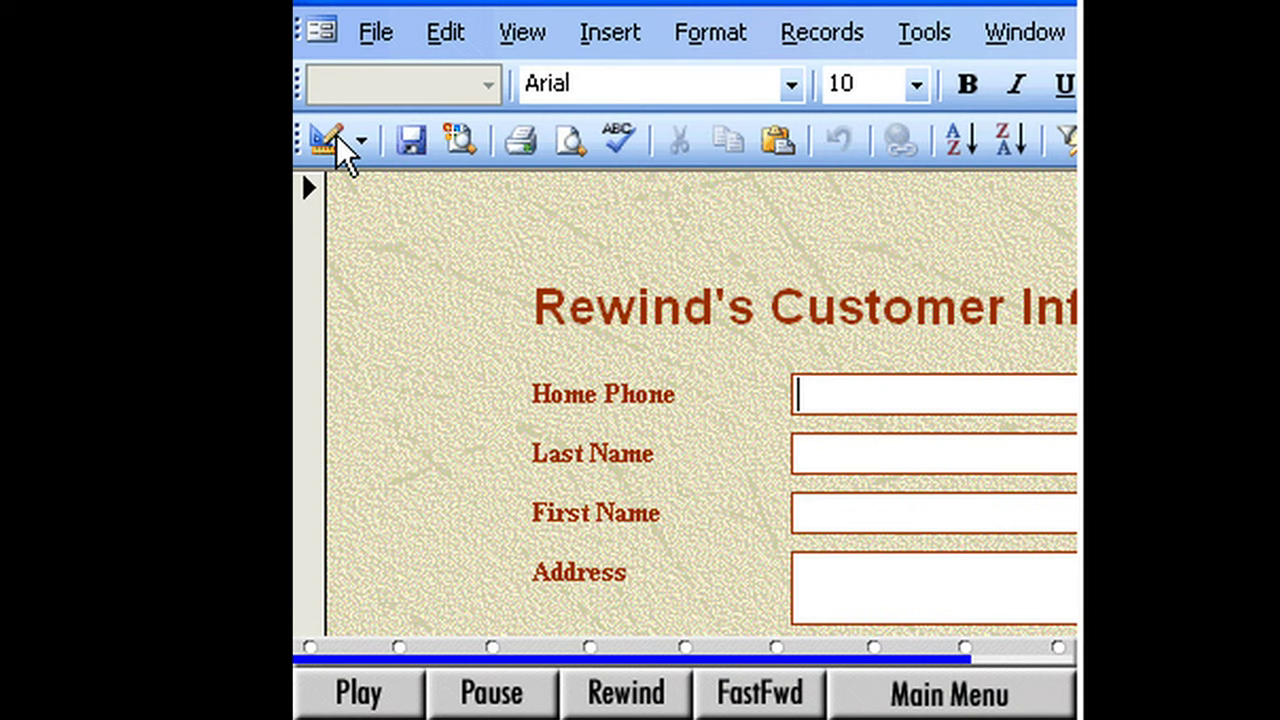
Step: Enter the customer's phone number, last name and first name
{"action": "type", "text": "303) 555-1111"}
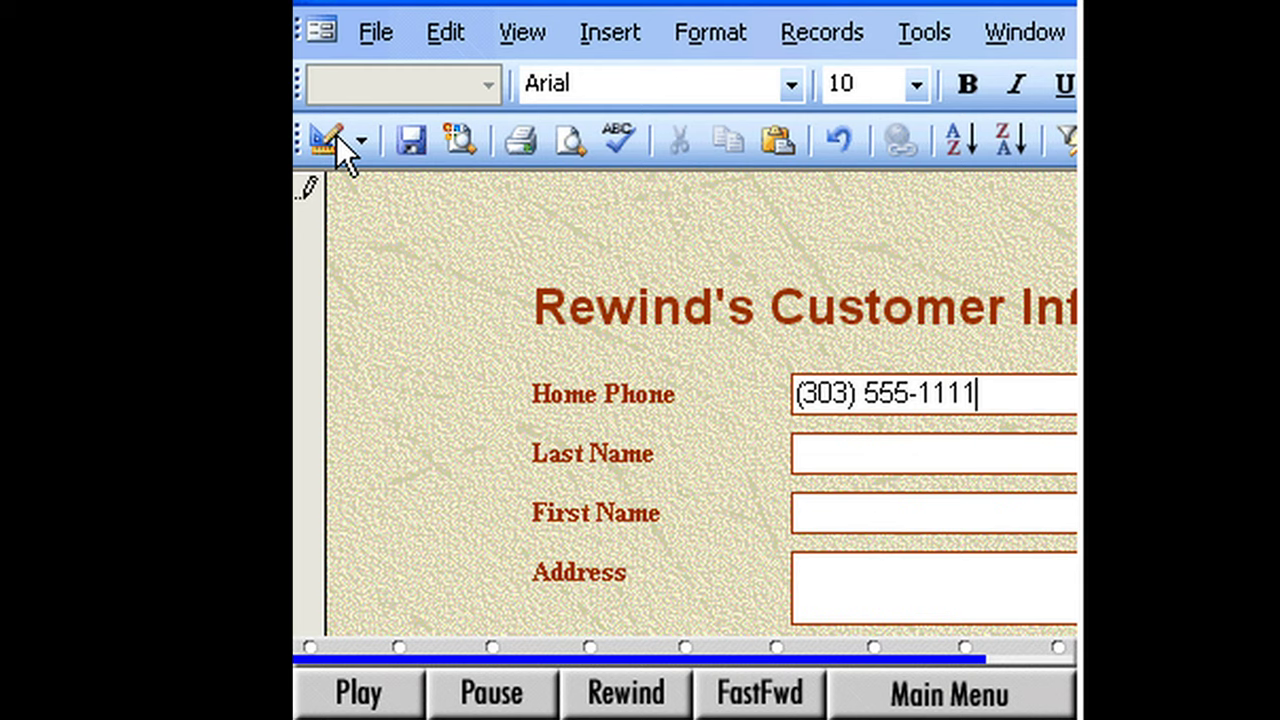
{"action": "key", "text": "Tab"}
{"action": "type", "text": "Langley"}
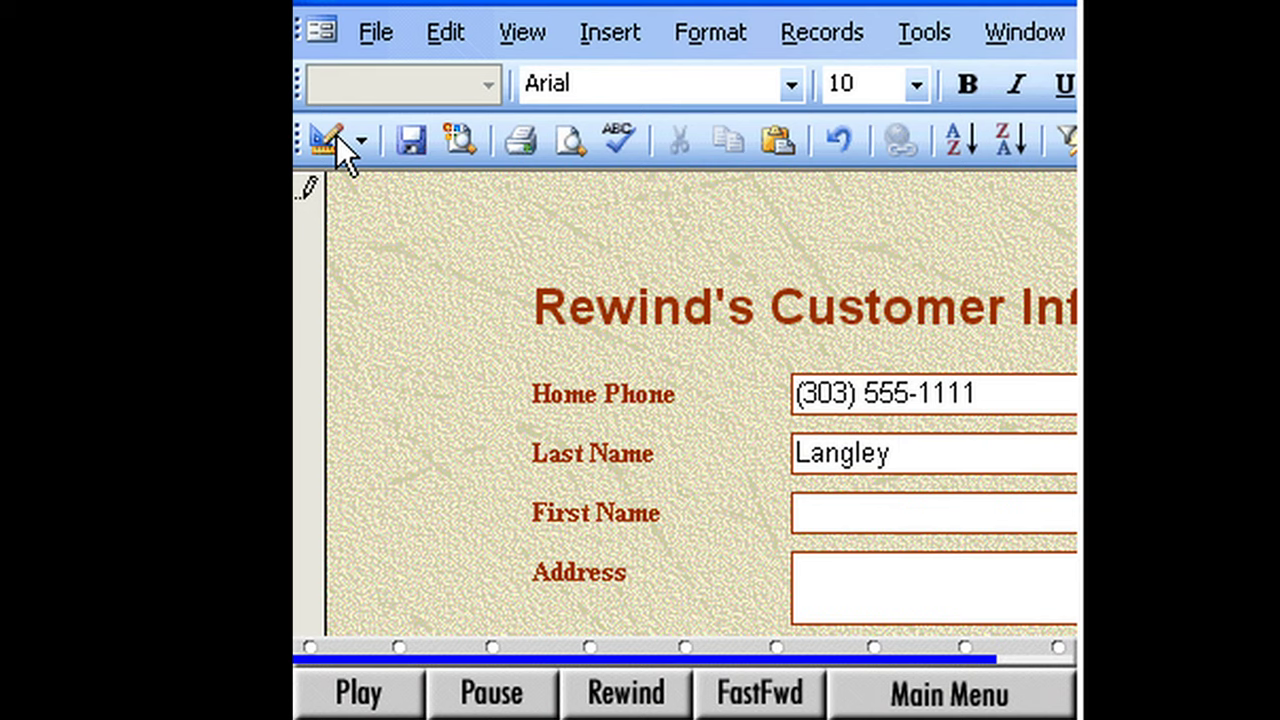
{"action": "key", "text": "Tab"}
{"action": "type", "text": "Joe"}
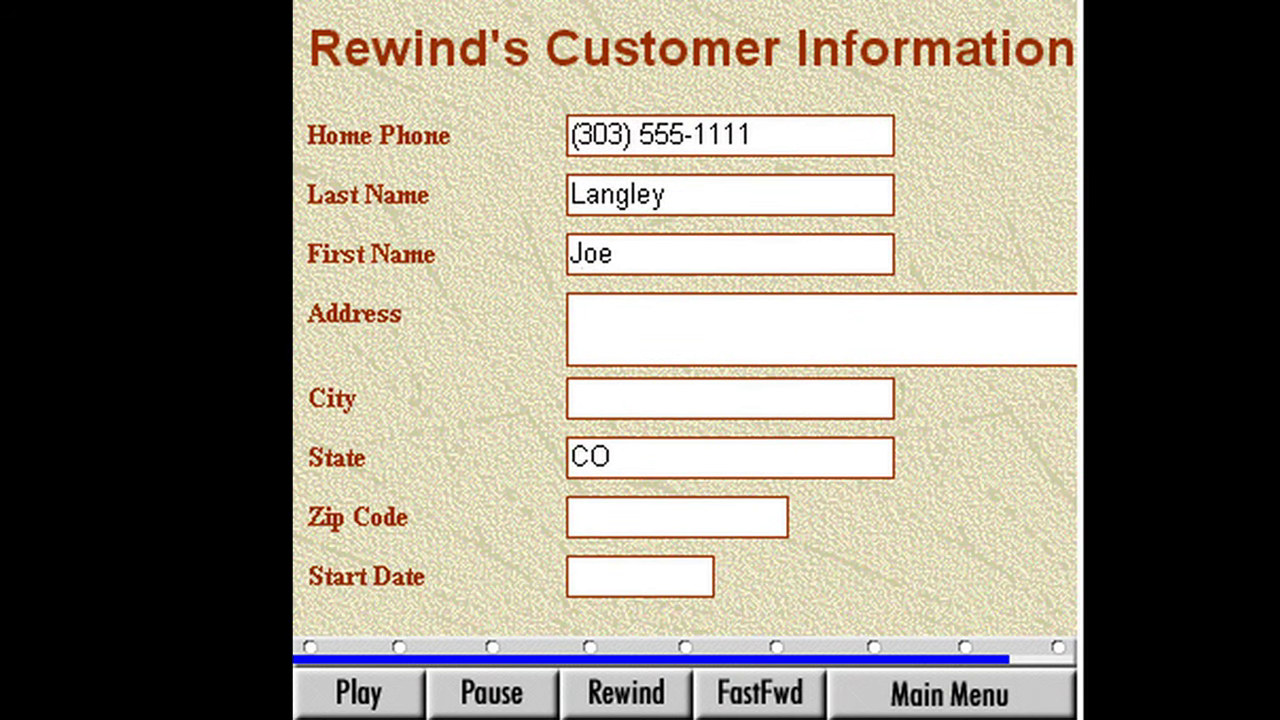
{"action": "key", "text": "Tab"}
Step: Fill in the two-line street address, city, zip code and start date 8/22/03, then save the record
{"action": "type", "text": "833 Peacock Lane"}
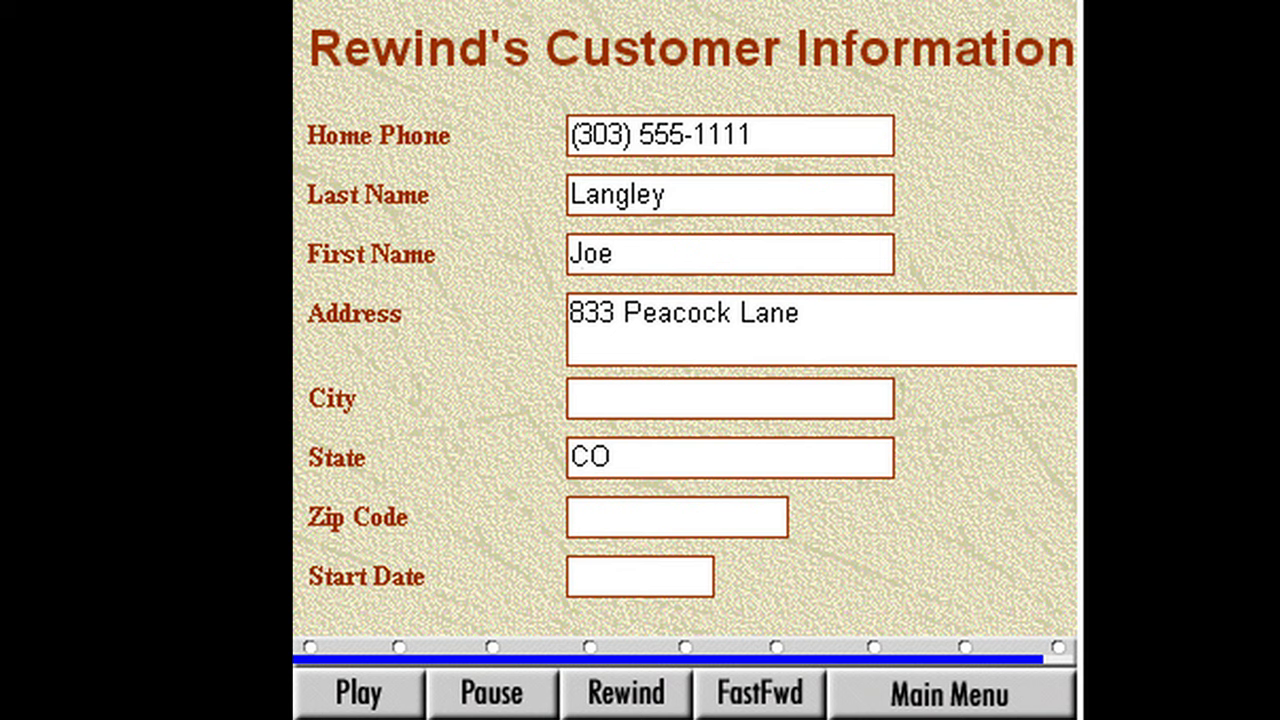
{"action": "key", "text": "Return"}
{"action": "type", "text": "#305B"}
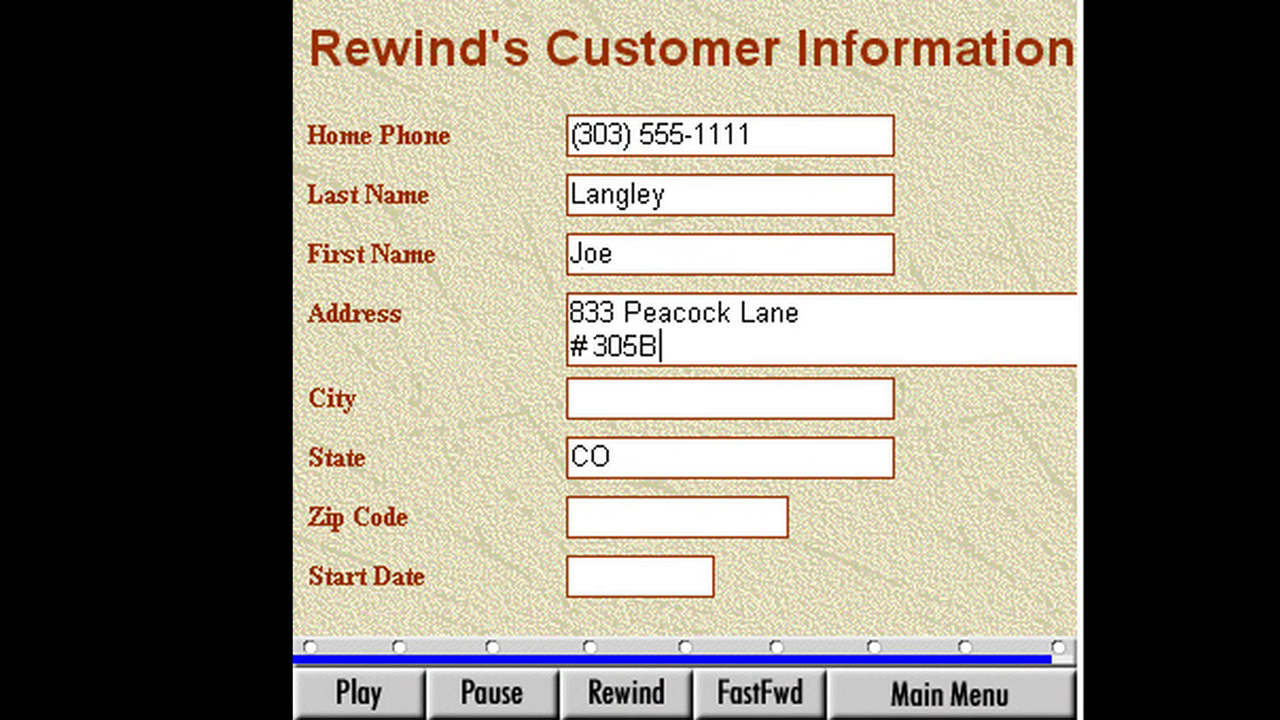
{"action": "left_click", "coordinate": [580, 397]}
{"action": "type", "text": "Eagle Rock"}
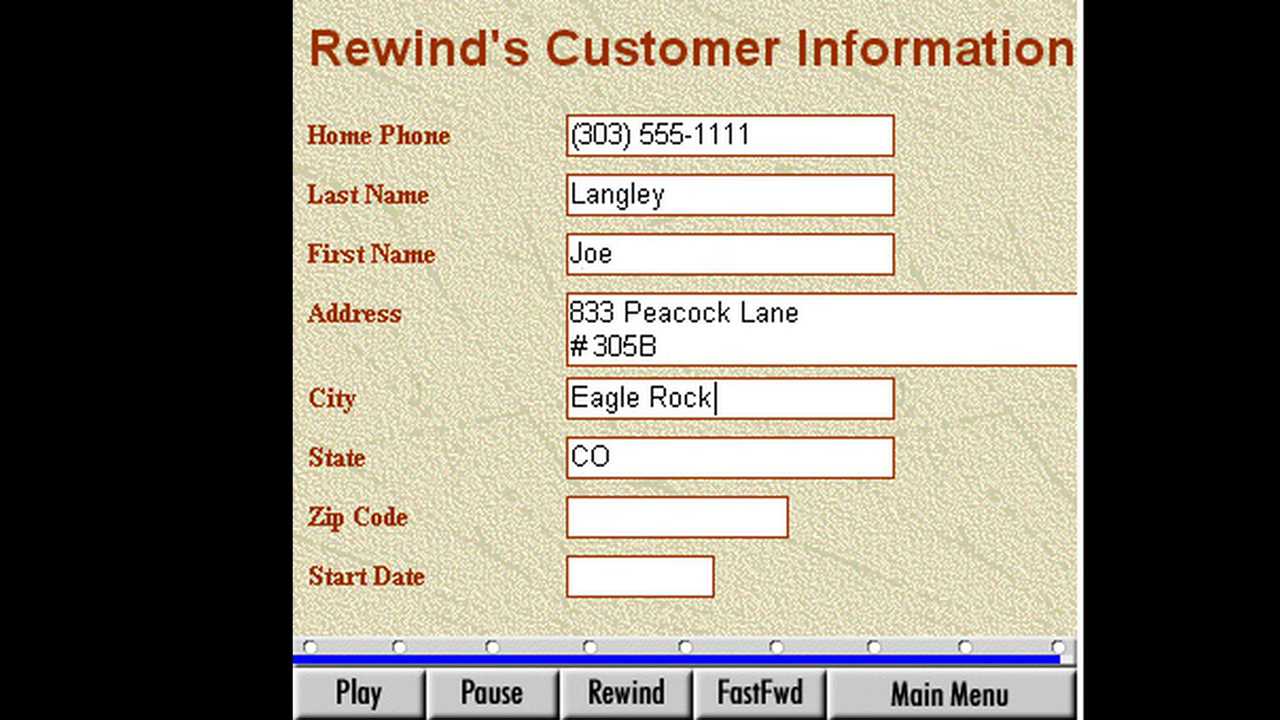
{"action": "key", "text": "Tab"}
{"action": "key", "text": "Tab"}
{"action": "type", "text": "80222"}
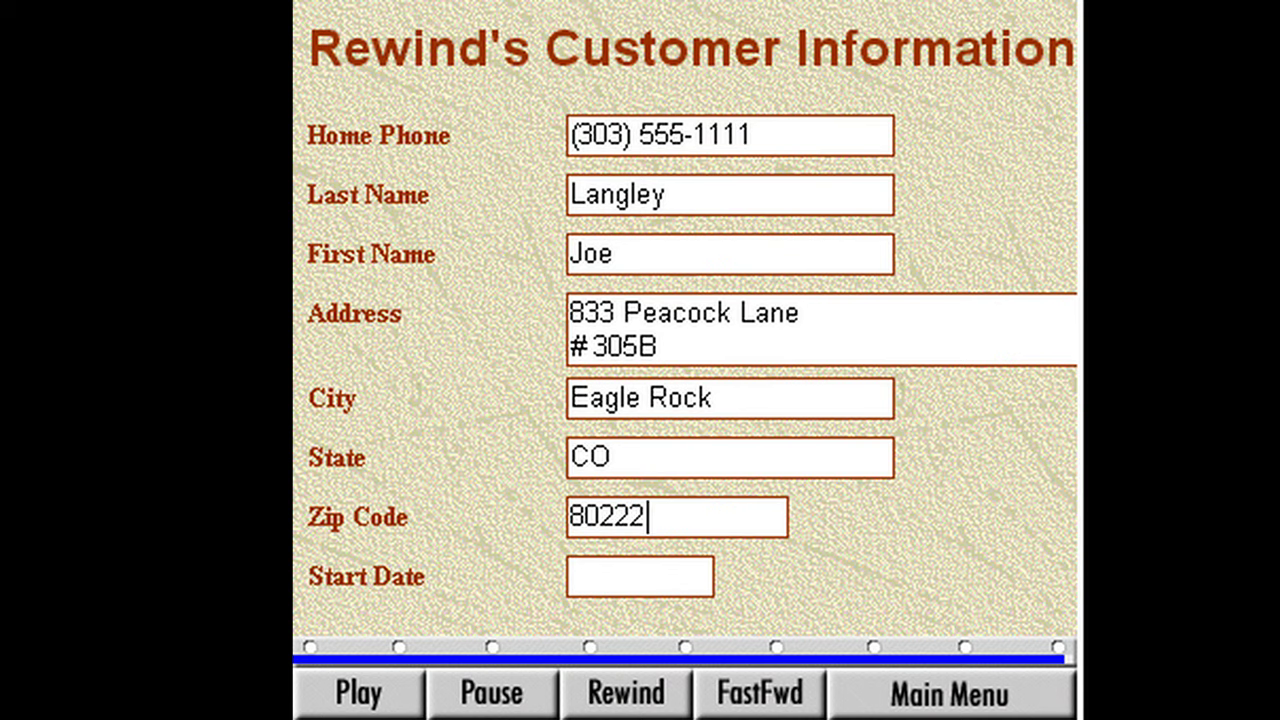
{"action": "left_click", "coordinate": [640, 577]}
{"action": "type", "text": "8/22/03"}
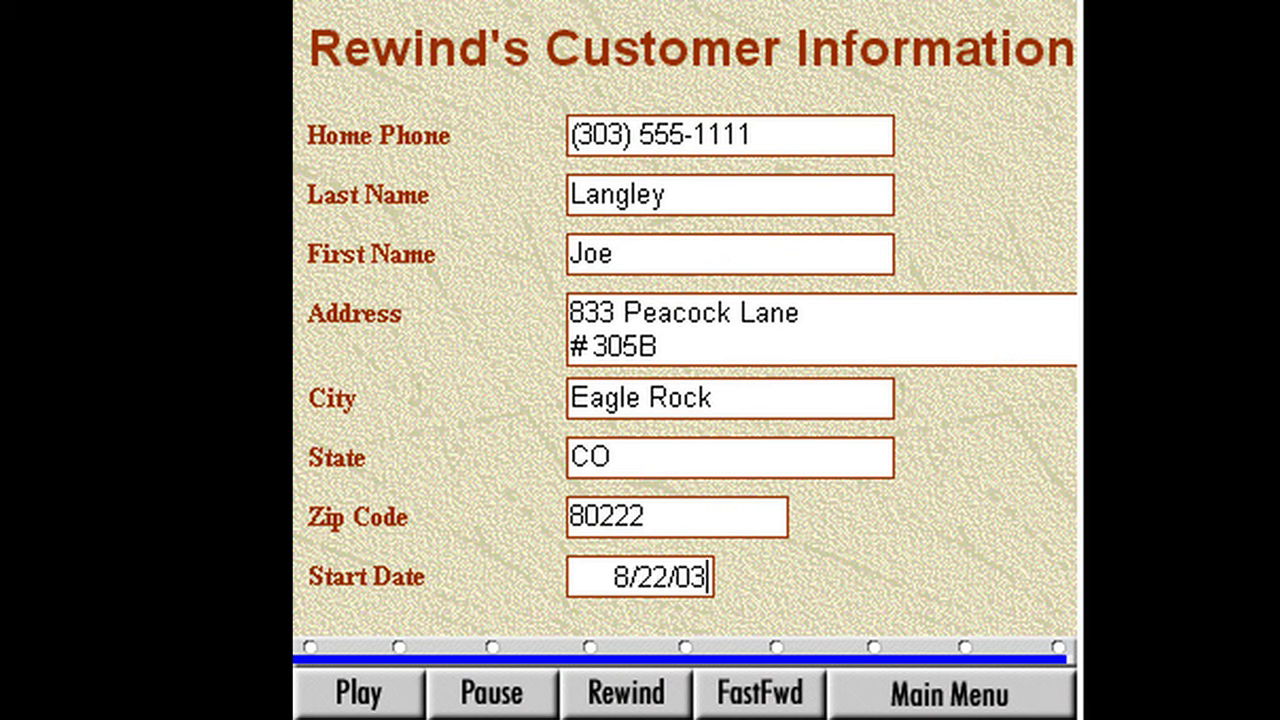
{"action": "key", "text": "Tab"}
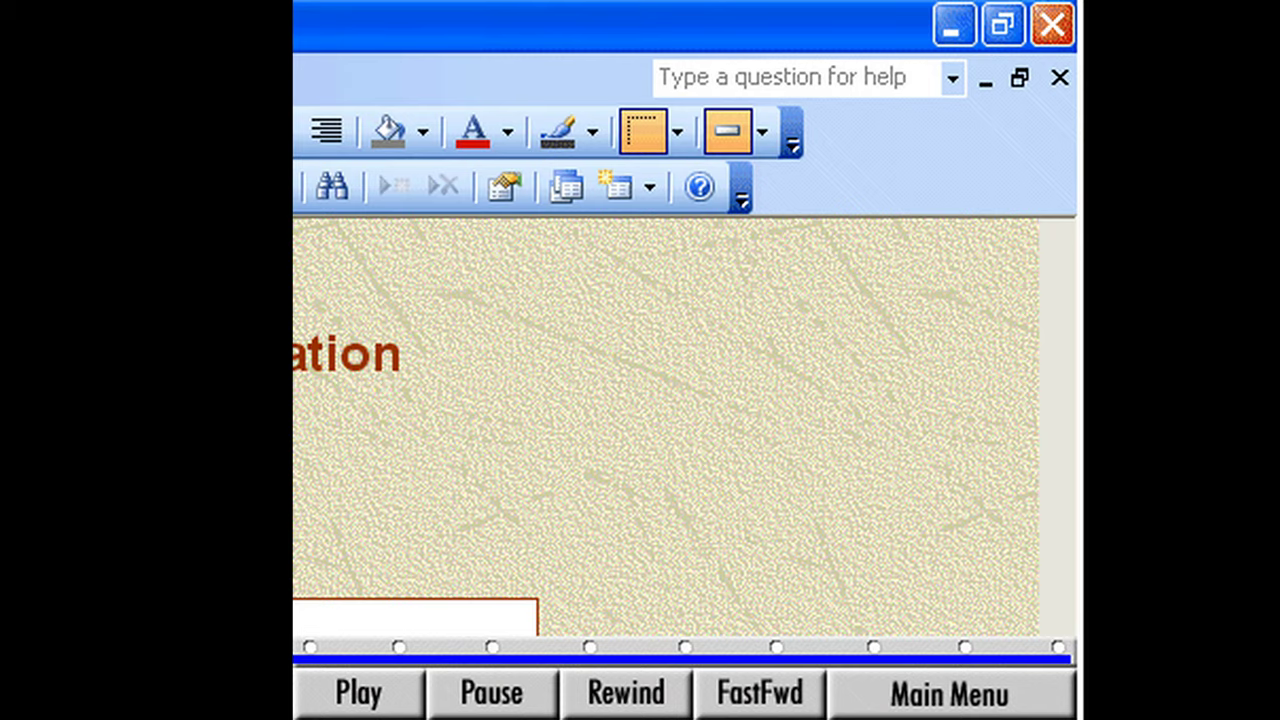
Step: Close the FRM-Customer form window
{"action": "left_click", "coordinate": [1059, 78]}
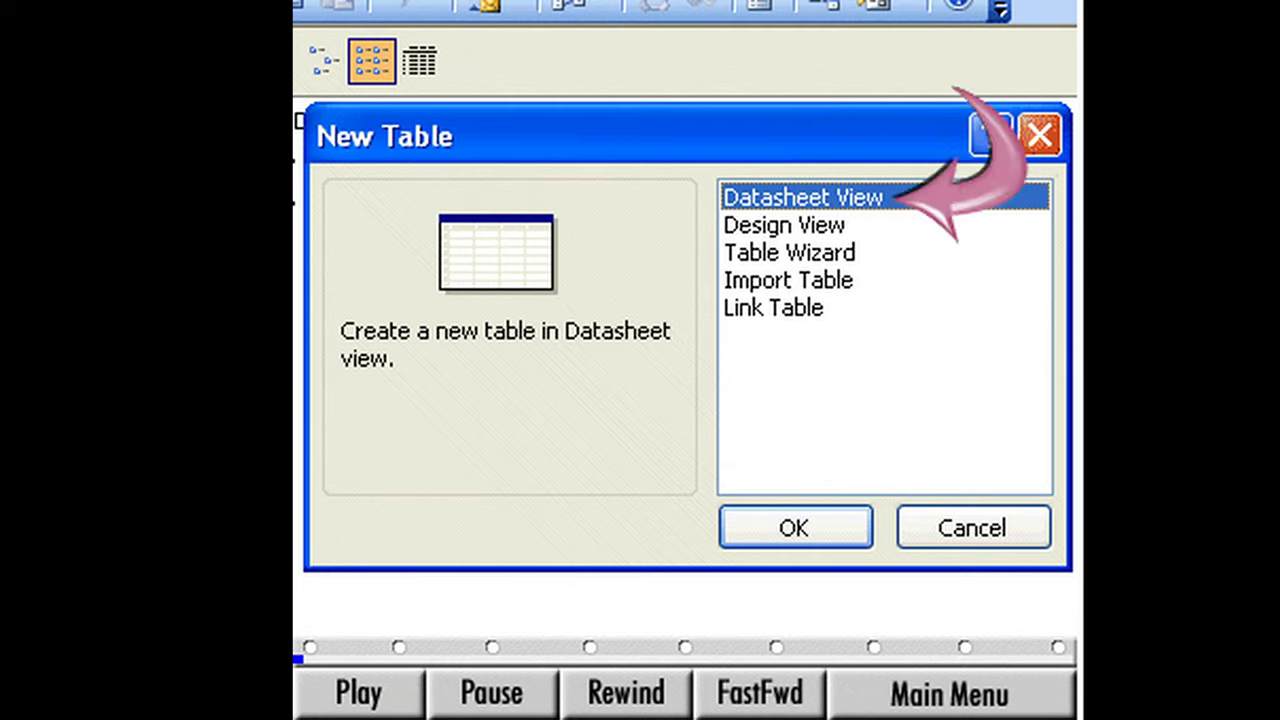
Step: Create a blank Datasheet-view table, renaming Field1 to RentalDate and Field2 to CustomerID
{"action": "left_click", "coordinate": [768, 540]}
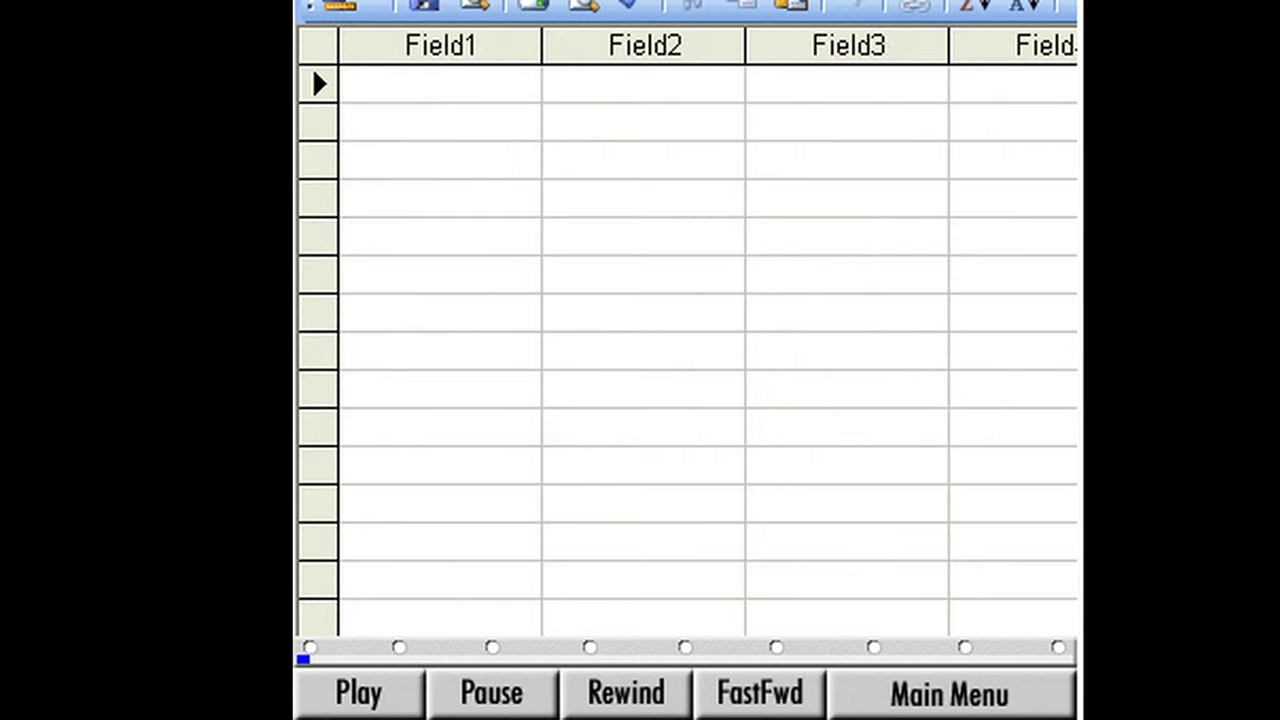
{"action": "double_click", "coordinate": [497, 46]}
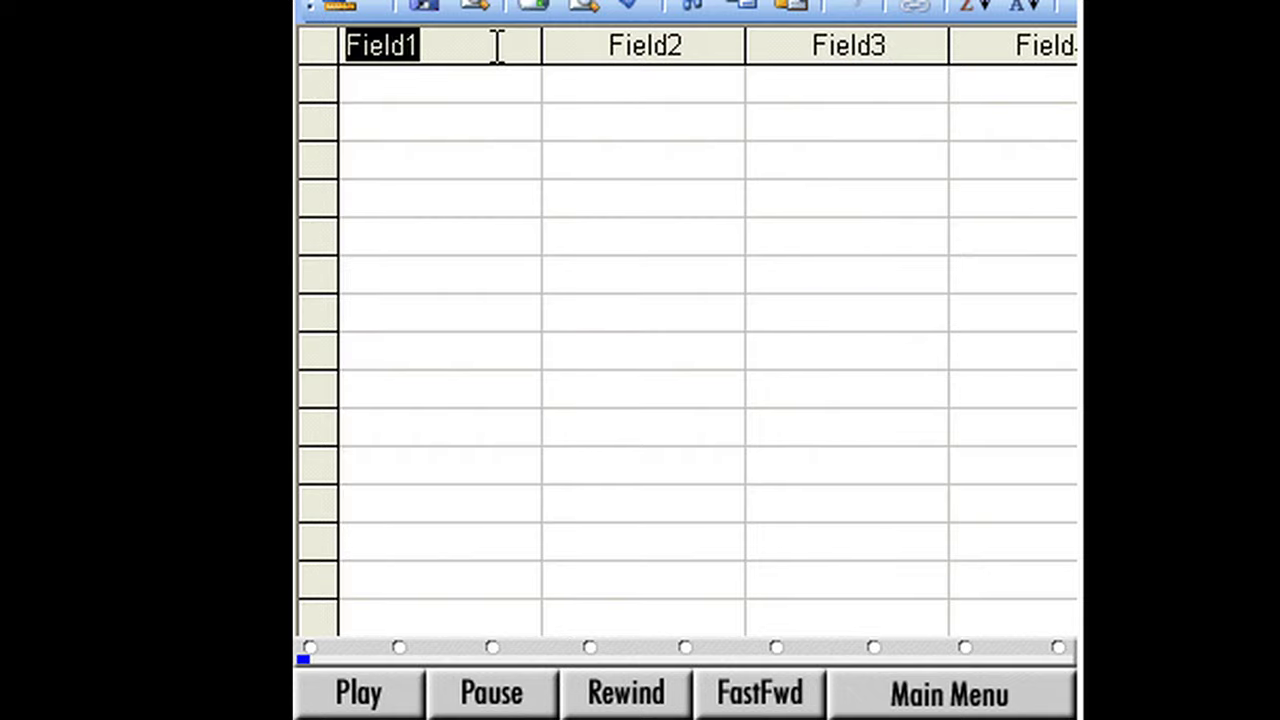
{"action": "type", "text": "RentalDate"}
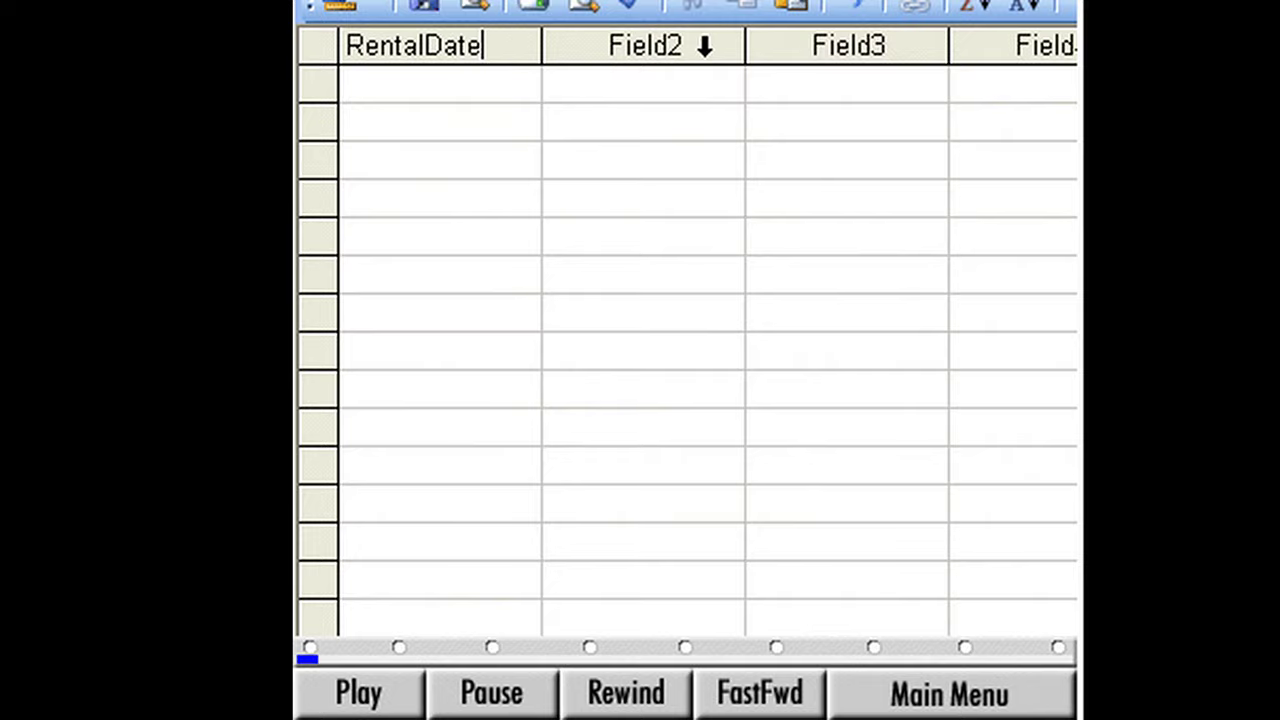
{"action": "double_click", "coordinate": [729, 46]}
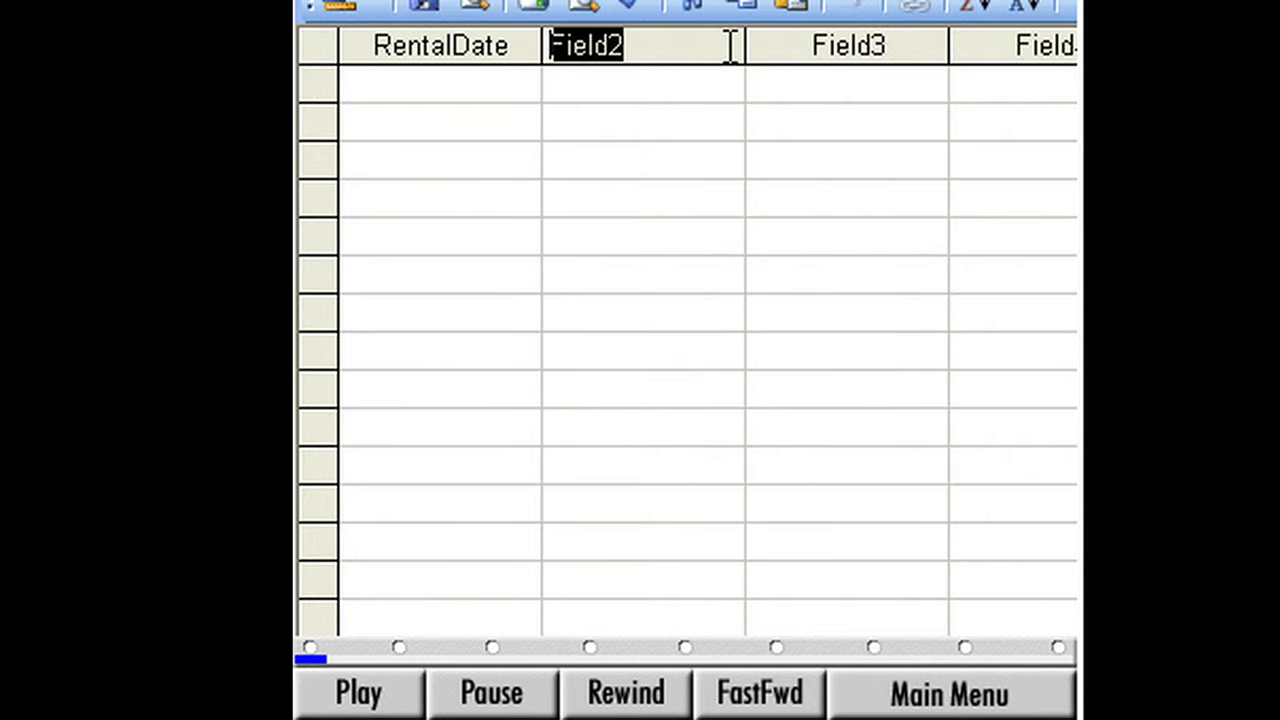
{"action": "type", "text": "CustomerID"}
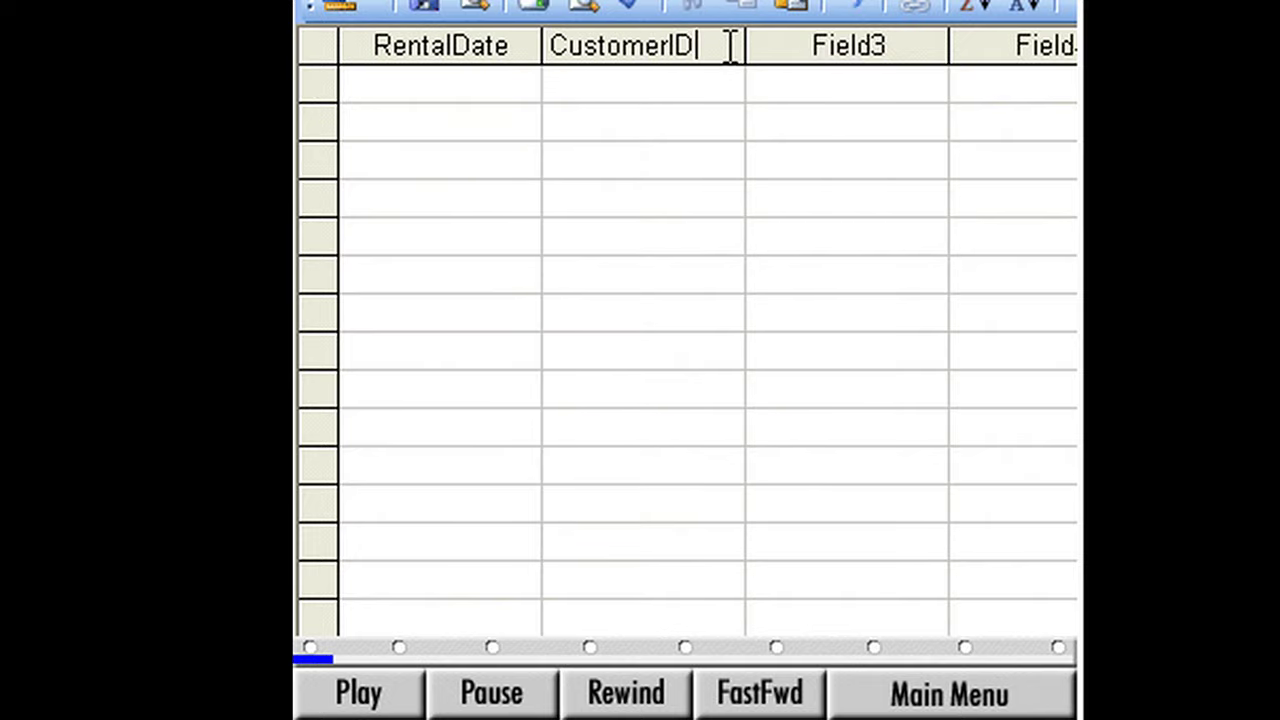
{"action": "key", "text": "Return"}
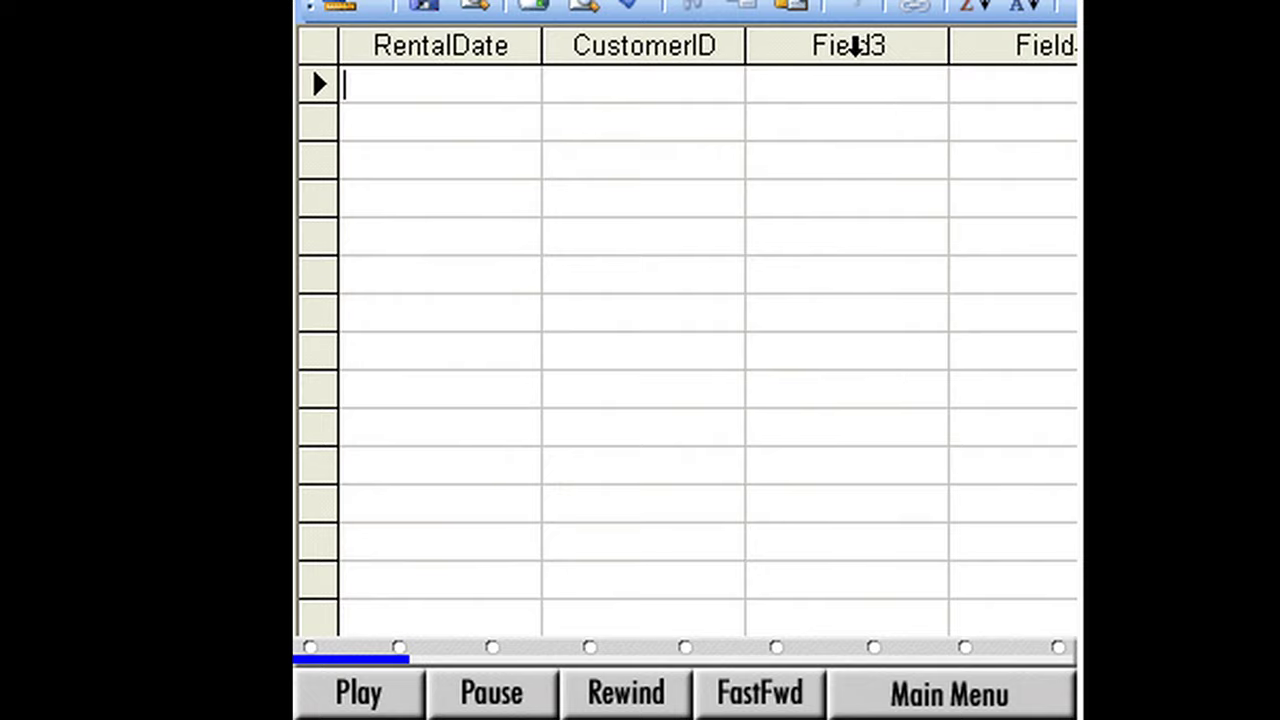
Step: Rename Field3, Field4 and Field5 to TapeID, DateDue and DateReturned
{"action": "left_click", "coordinate": [930, 45]}
{"action": "double_click", "coordinate": [930, 45]}
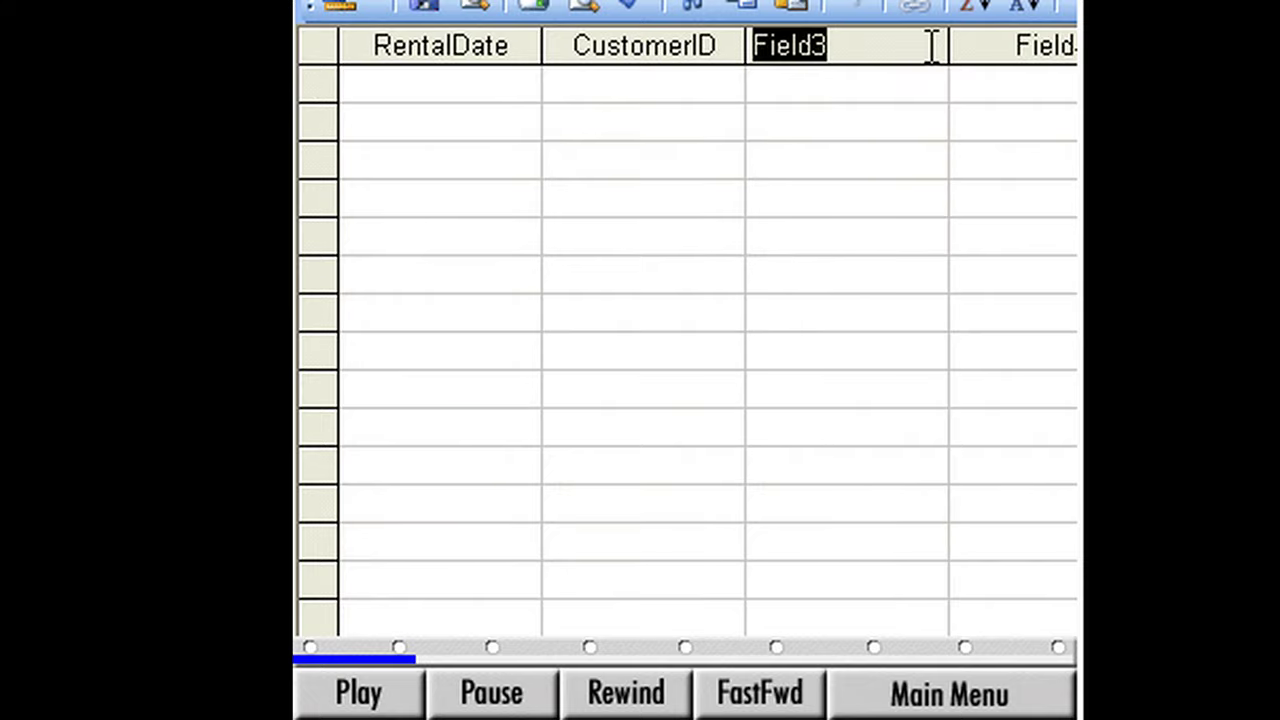
{"action": "type", "text": "TapeID"}
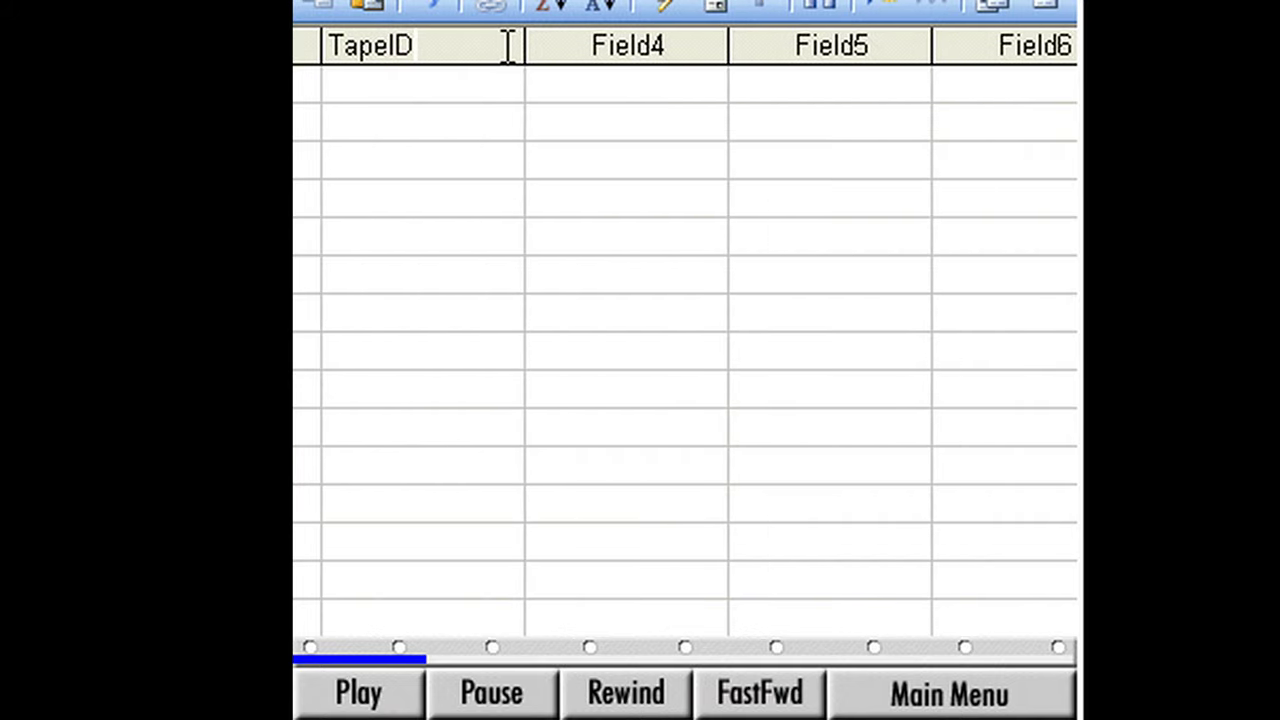
{"action": "left_click", "coordinate": [706, 46]}
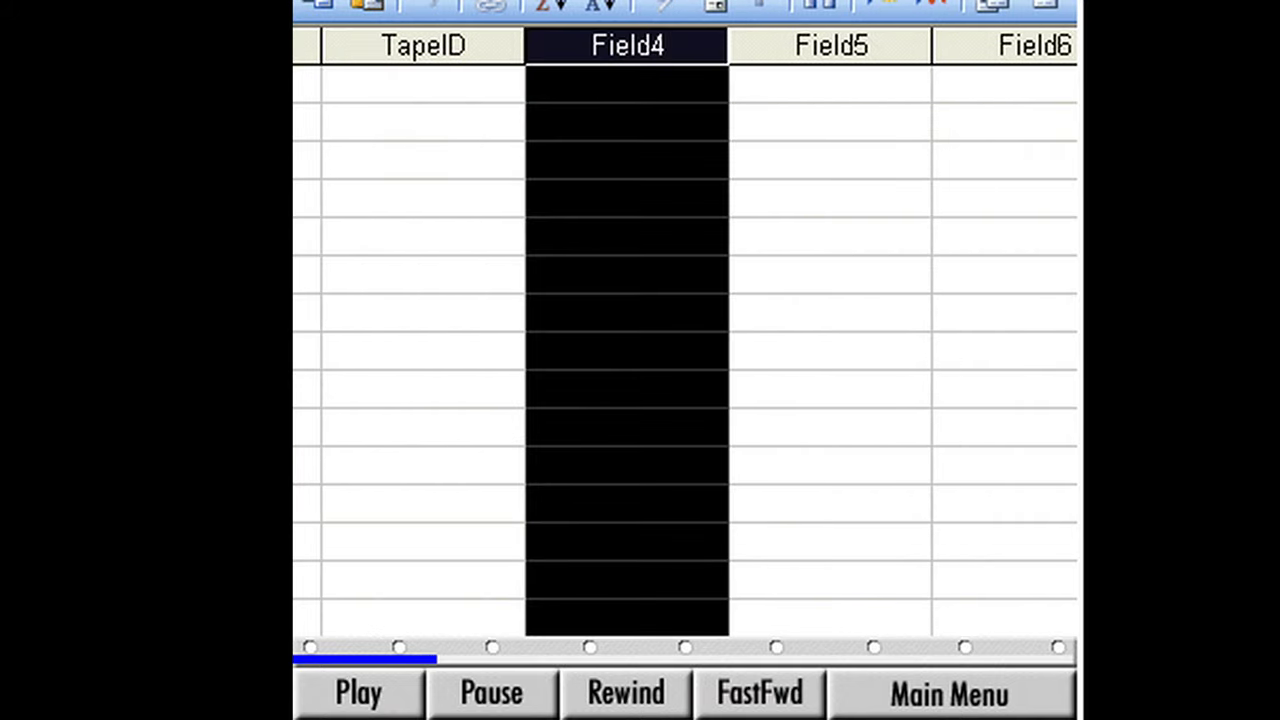
{"action": "double_click", "coordinate": [708, 46]}
{"action": "type", "text": "DateDue"}
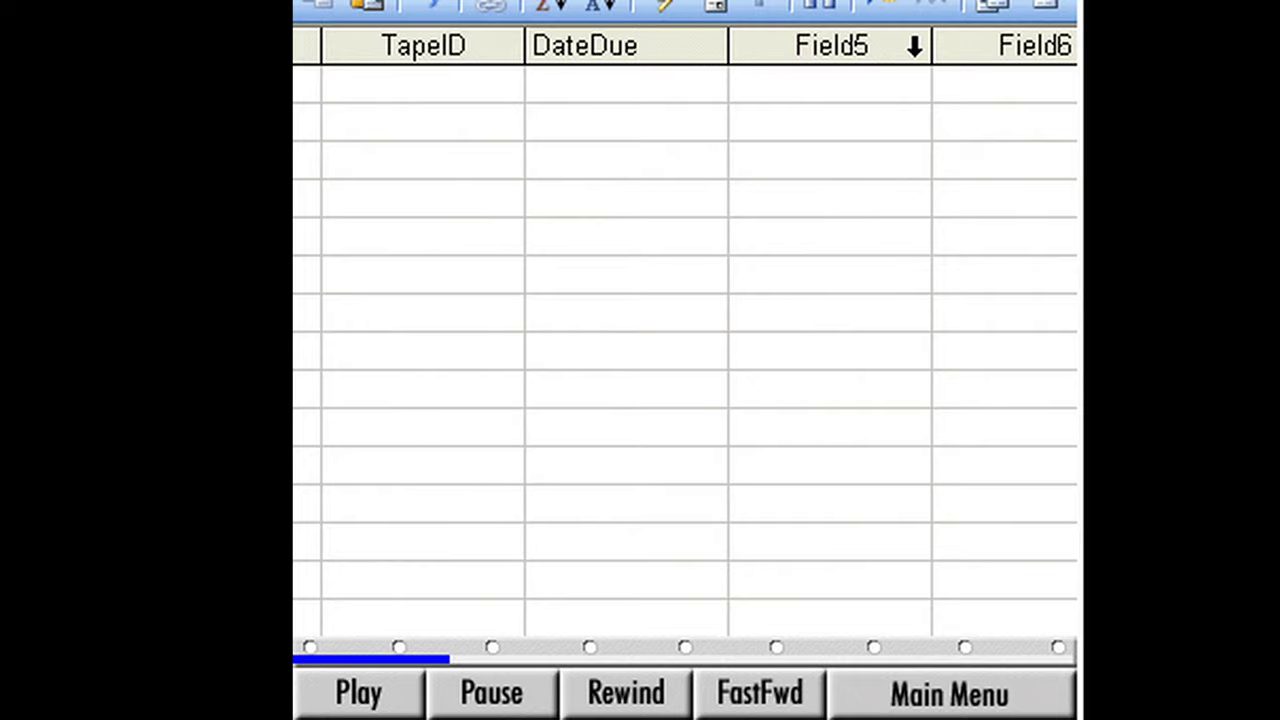
{"action": "left_click", "coordinate": [914, 46]}
{"action": "double_click", "coordinate": [914, 46]}
{"action": "type", "text": "DateRetu"}
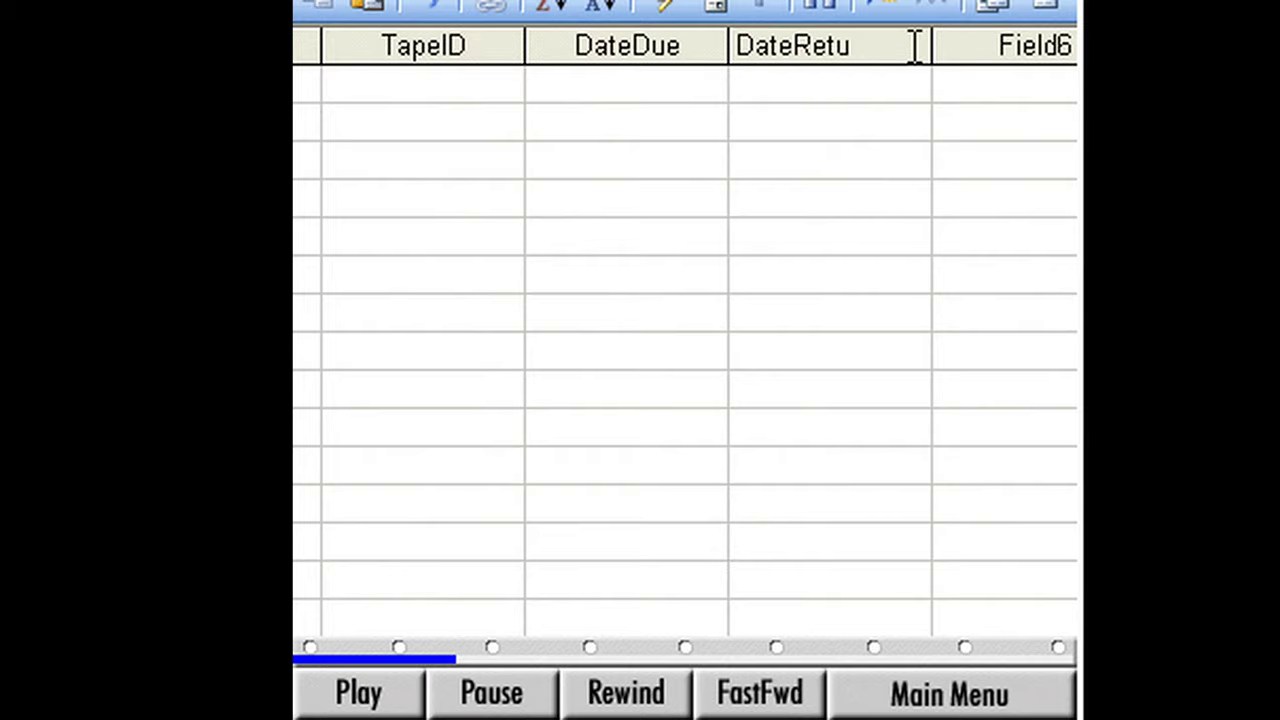
{"action": "type", "text": "rned"}
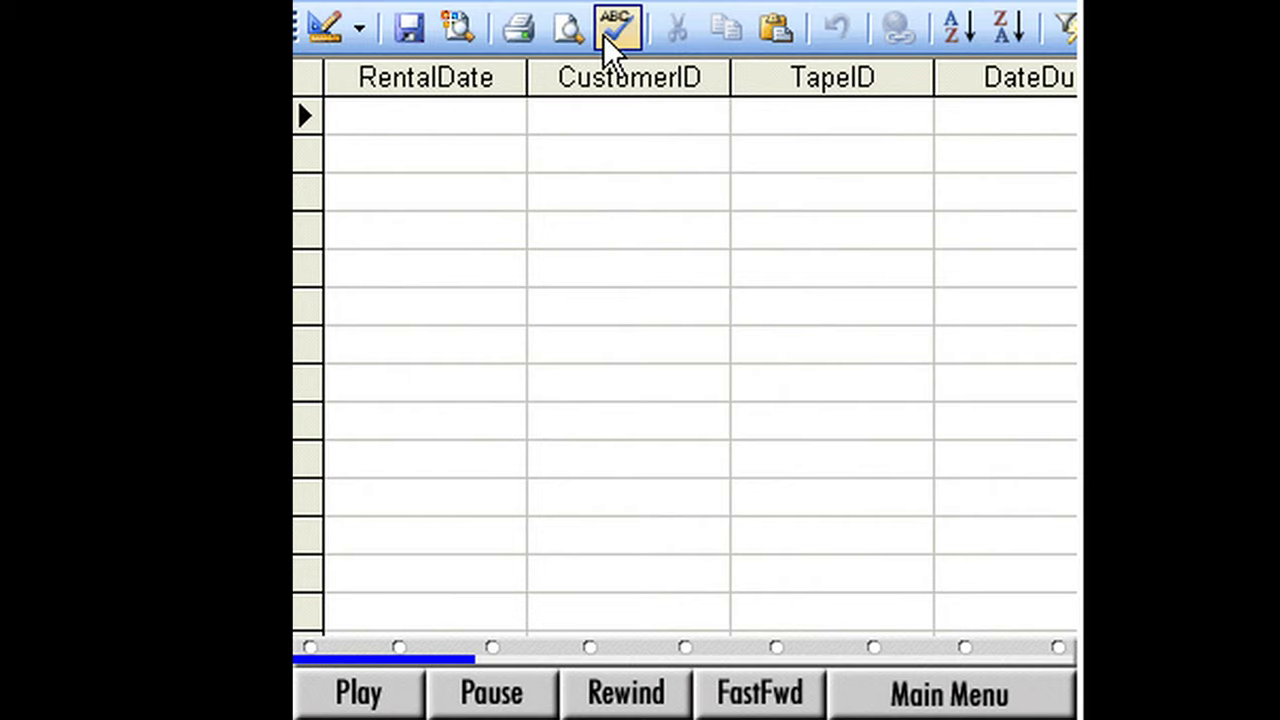
Step: Save the table as TBL-Rental with an Access-generated primary key and open it in Design view
{"action": "left_click", "coordinate": [329, 23]}
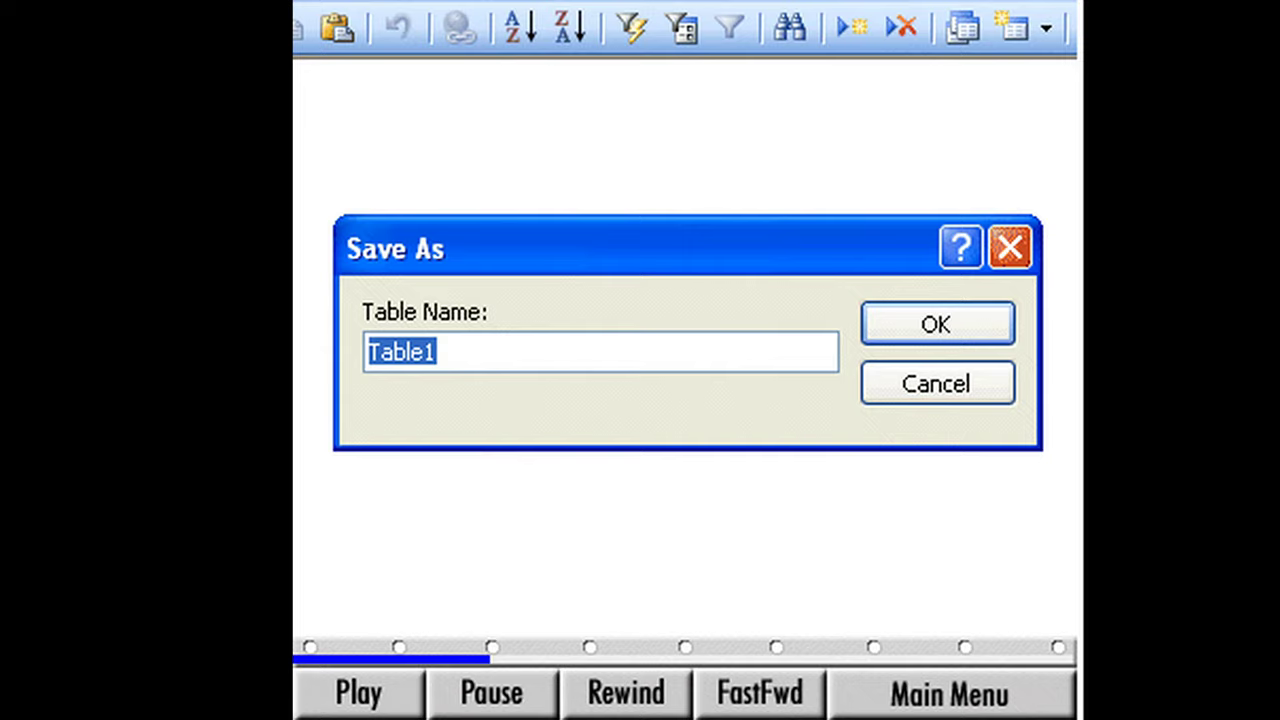
{"action": "type", "text": "TBL-Rental"}
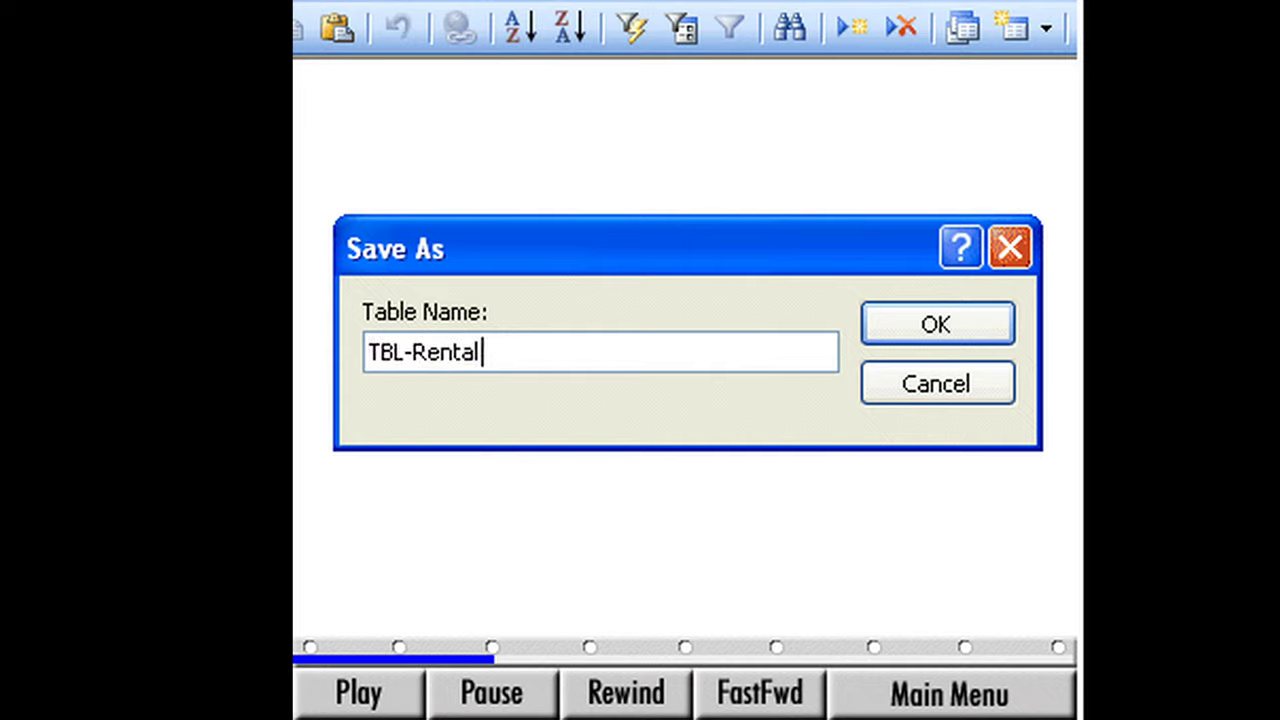
{"action": "left_click", "coordinate": [896, 319]}
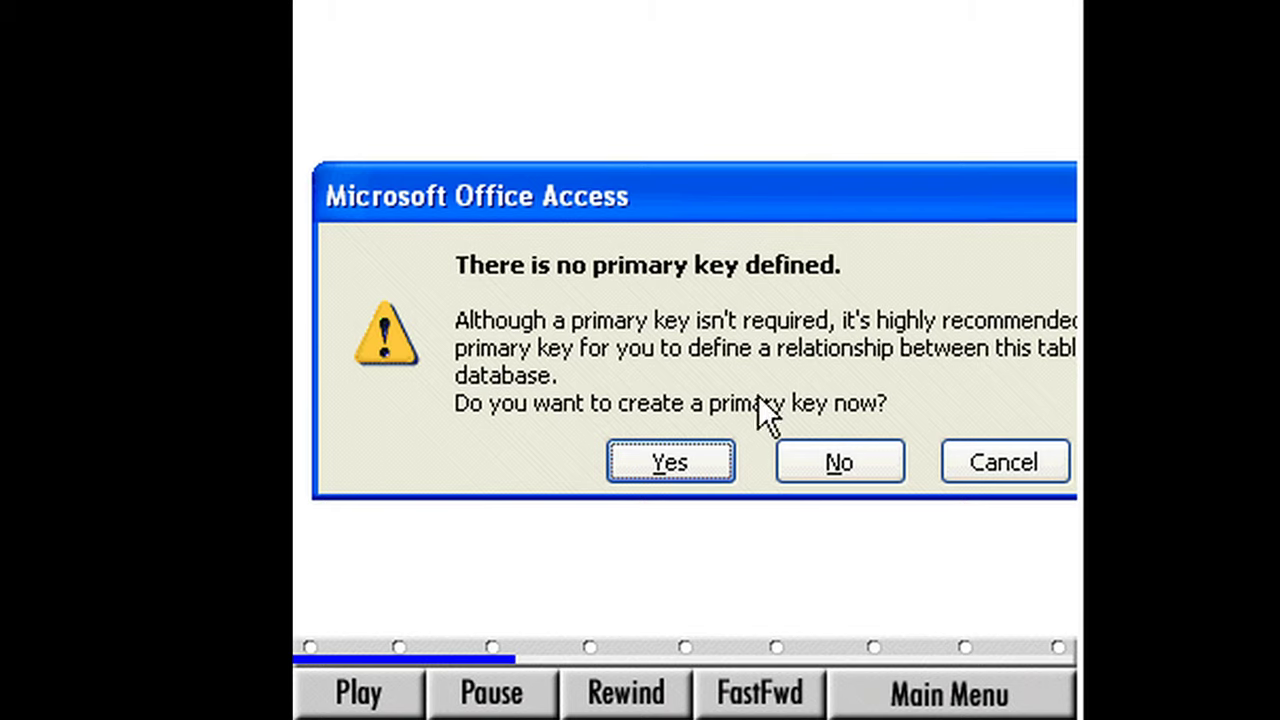
{"action": "left_click", "coordinate": [692, 463]}
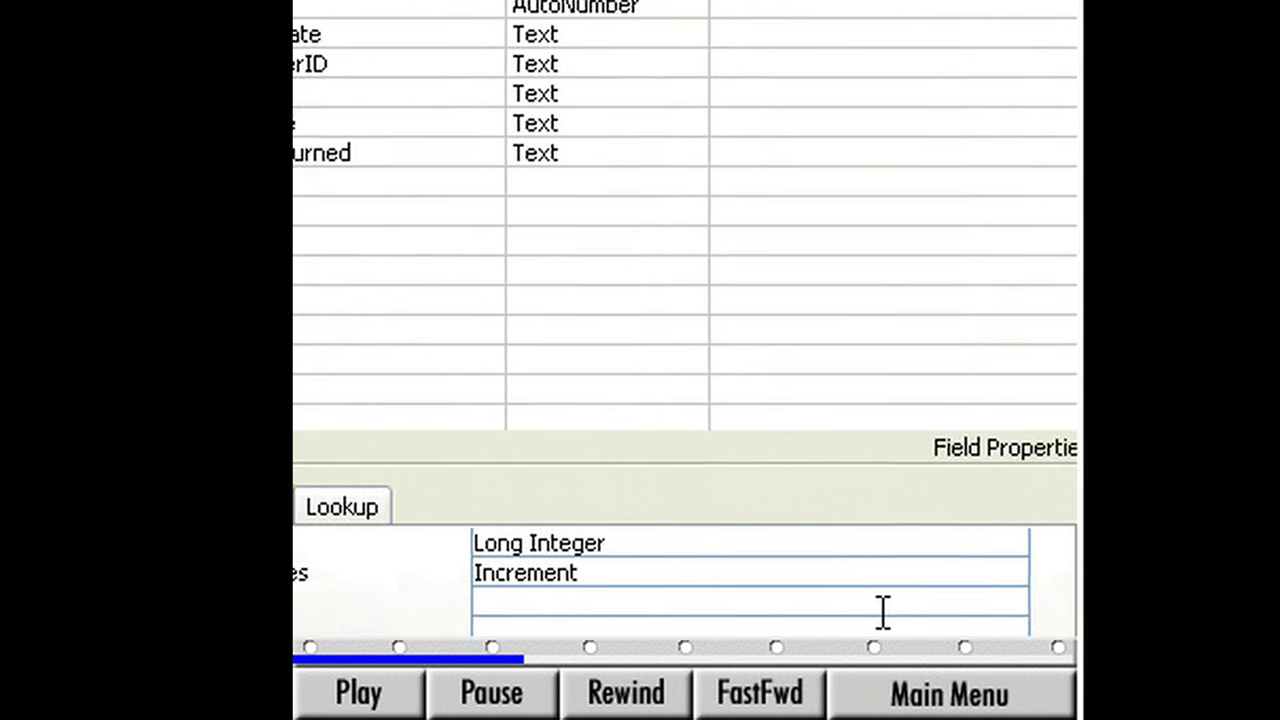
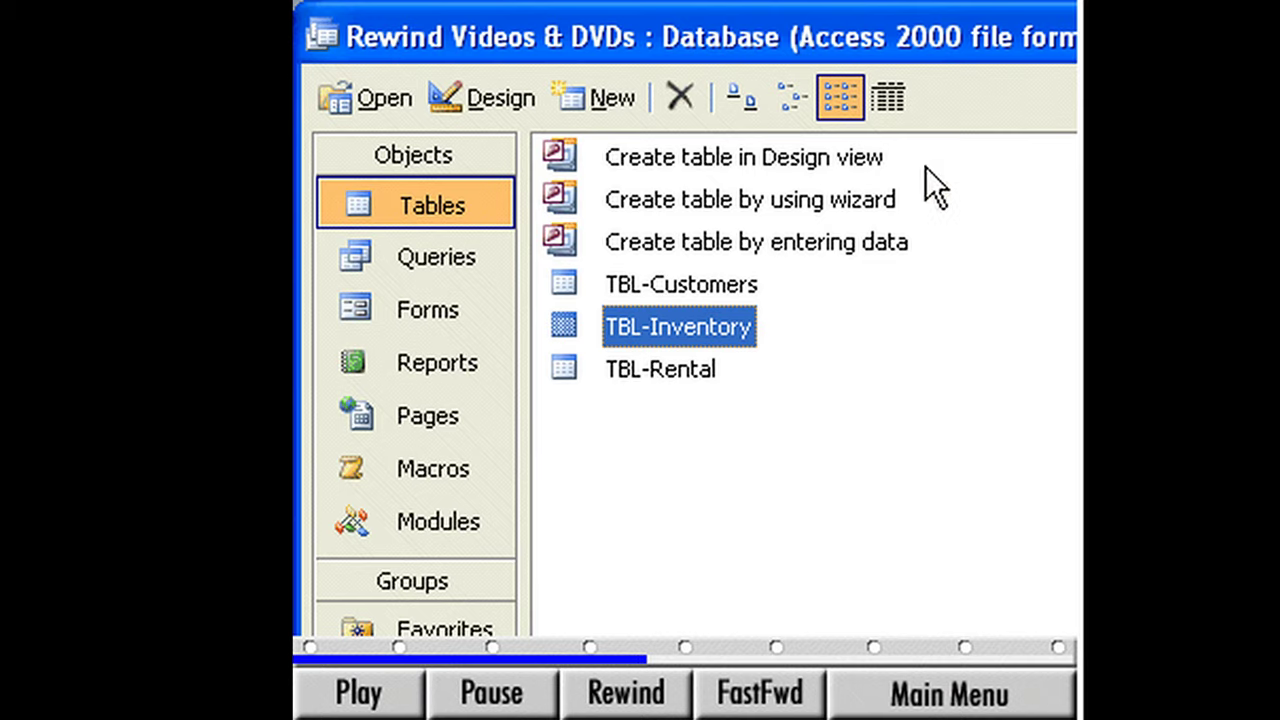
Step: Open the TBL-Customers table in Design view to show the Home Phone field's properties
{"action": "left_click", "coordinate": [714, 278]}
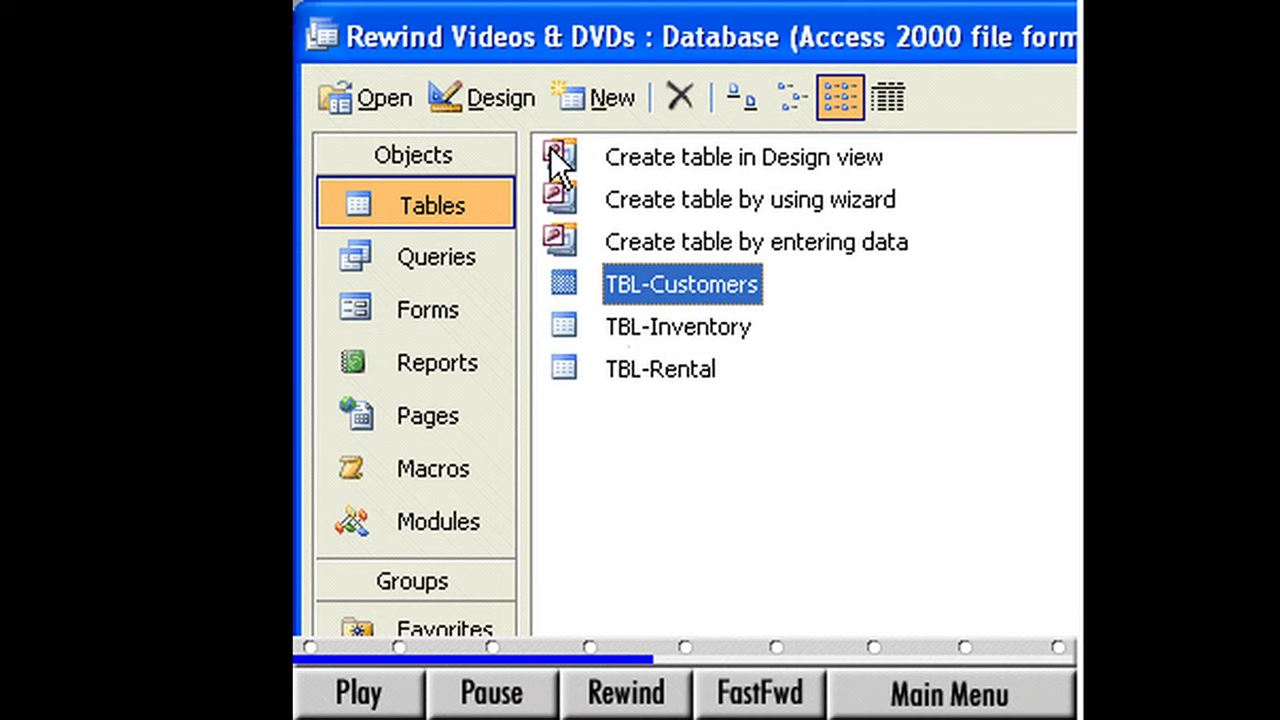
{"action": "left_click", "coordinate": [484, 95]}
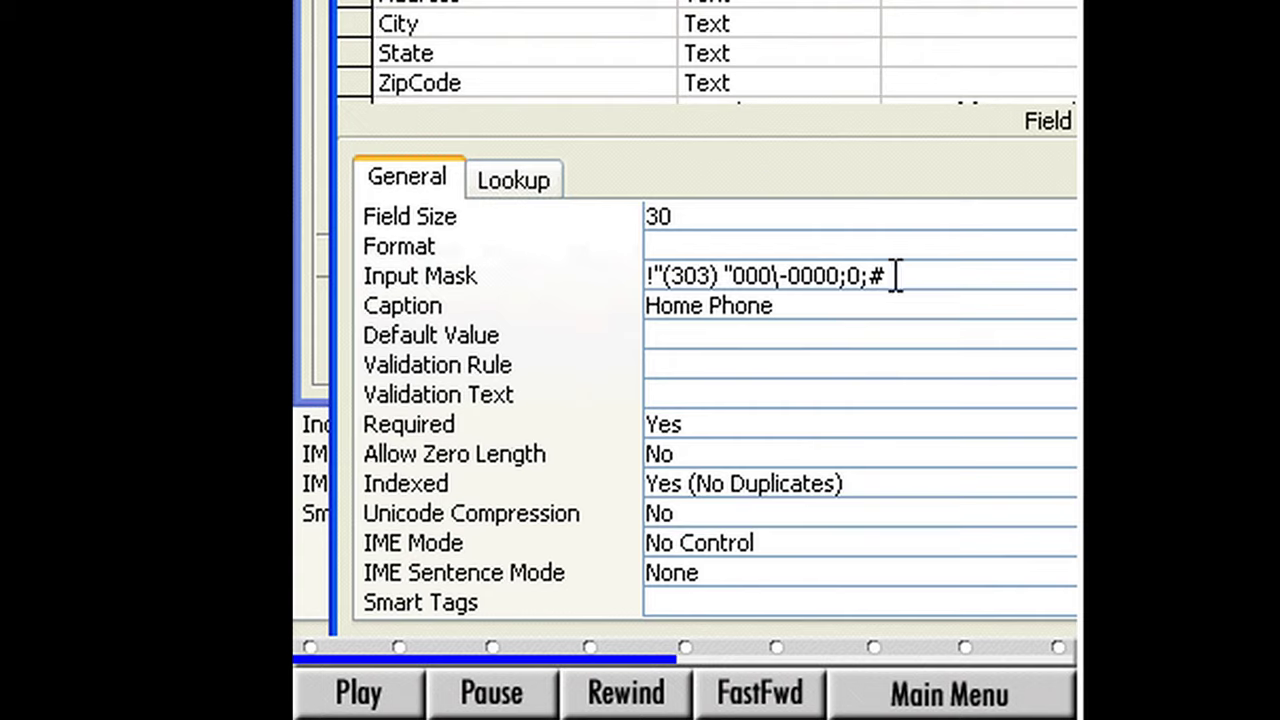
Step: Copy the Home Phone input mask !"(303) "000\-0000;0;# to the clipboard
{"action": "left_click_drag", "start_coordinate": [897, 276], "coordinate": [645, 274]}
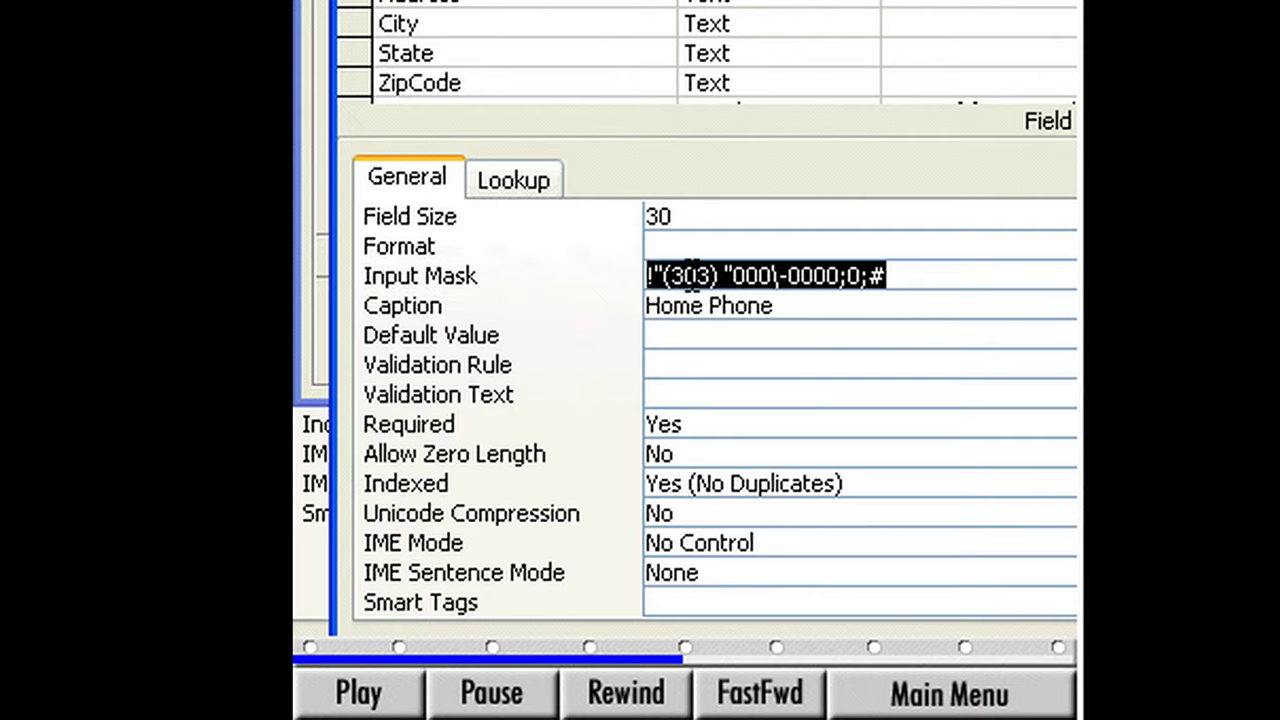
{"action": "right_click", "coordinate": [782, 272]}
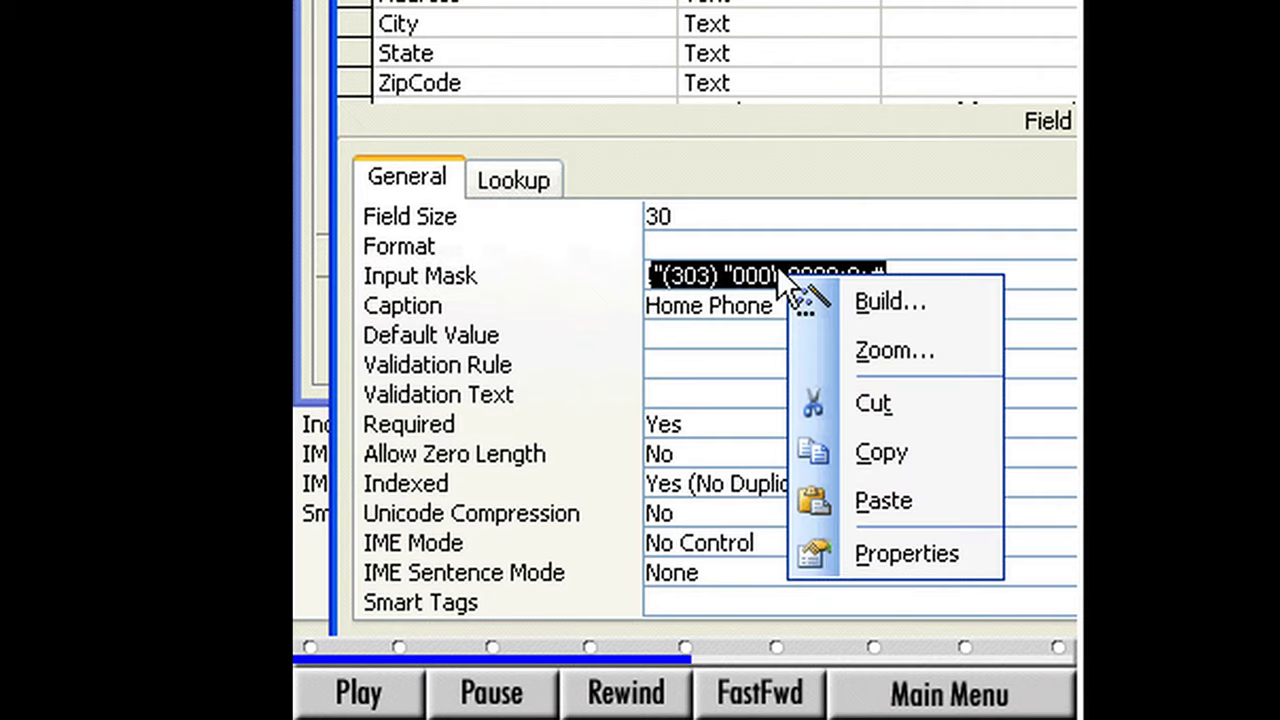
{"action": "left_click", "coordinate": [845, 459]}
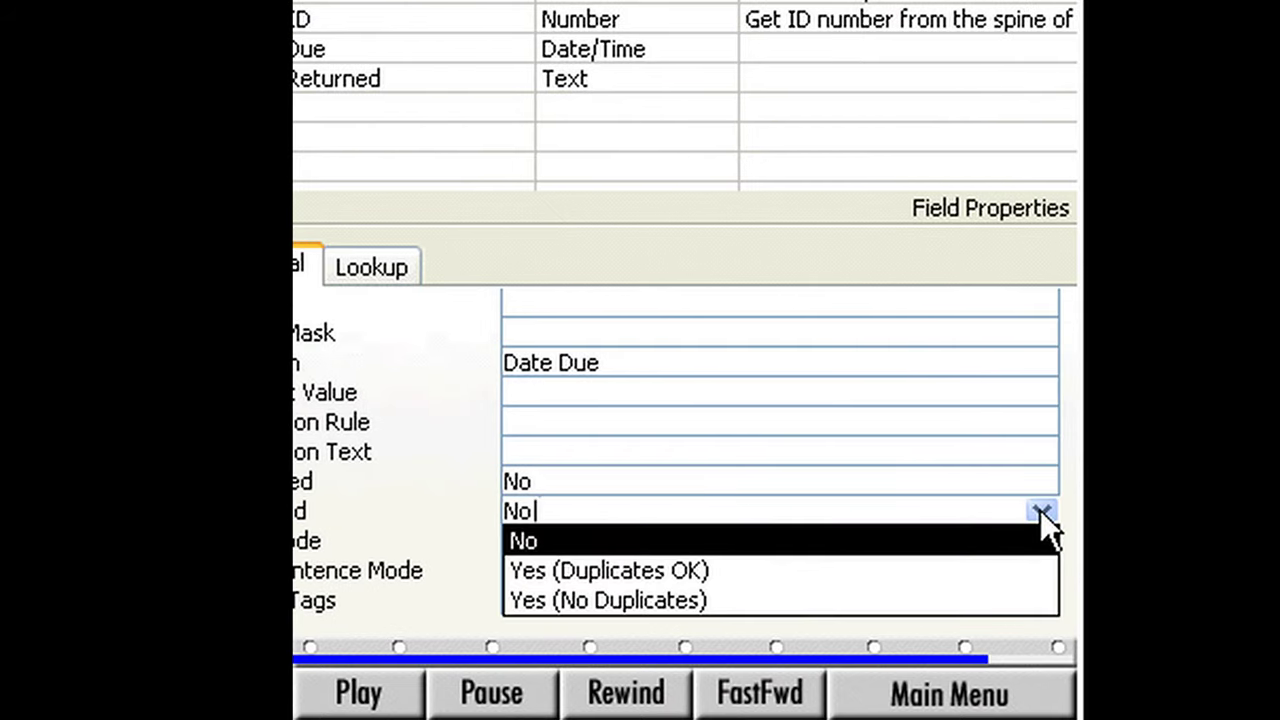
Step: Index DateDue as Yes (Duplicates OK) and describe it as 'Next day for new releases; 2 days for all others.'
{"action": "left_click", "coordinate": [762, 572]}
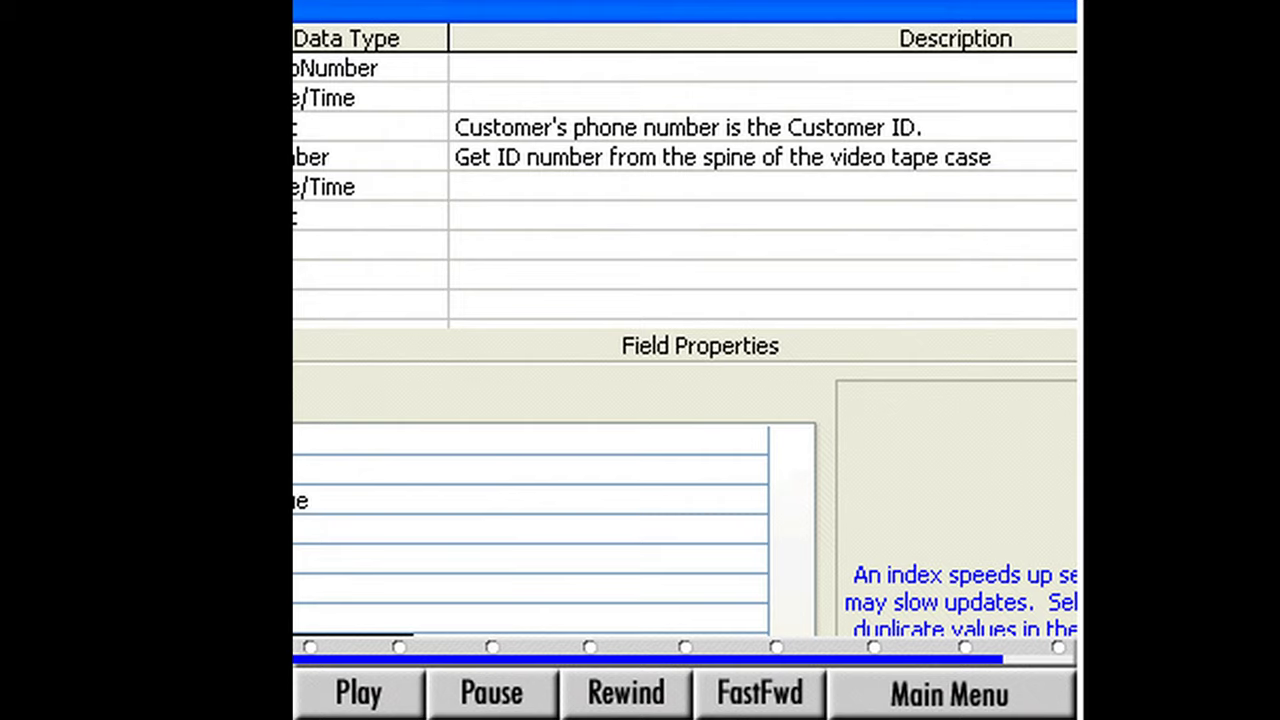
{"action": "left_click", "coordinate": [859, 187]}
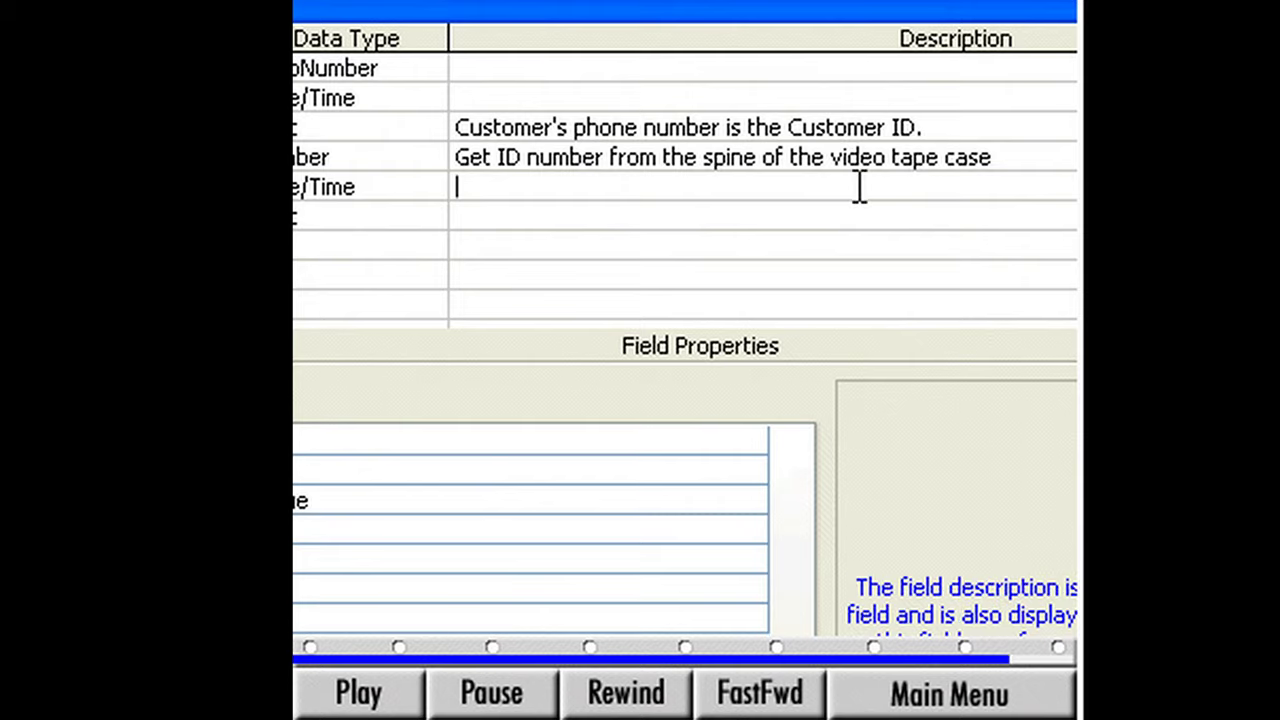
{"action": "type", "text": "Next day for new releas"}
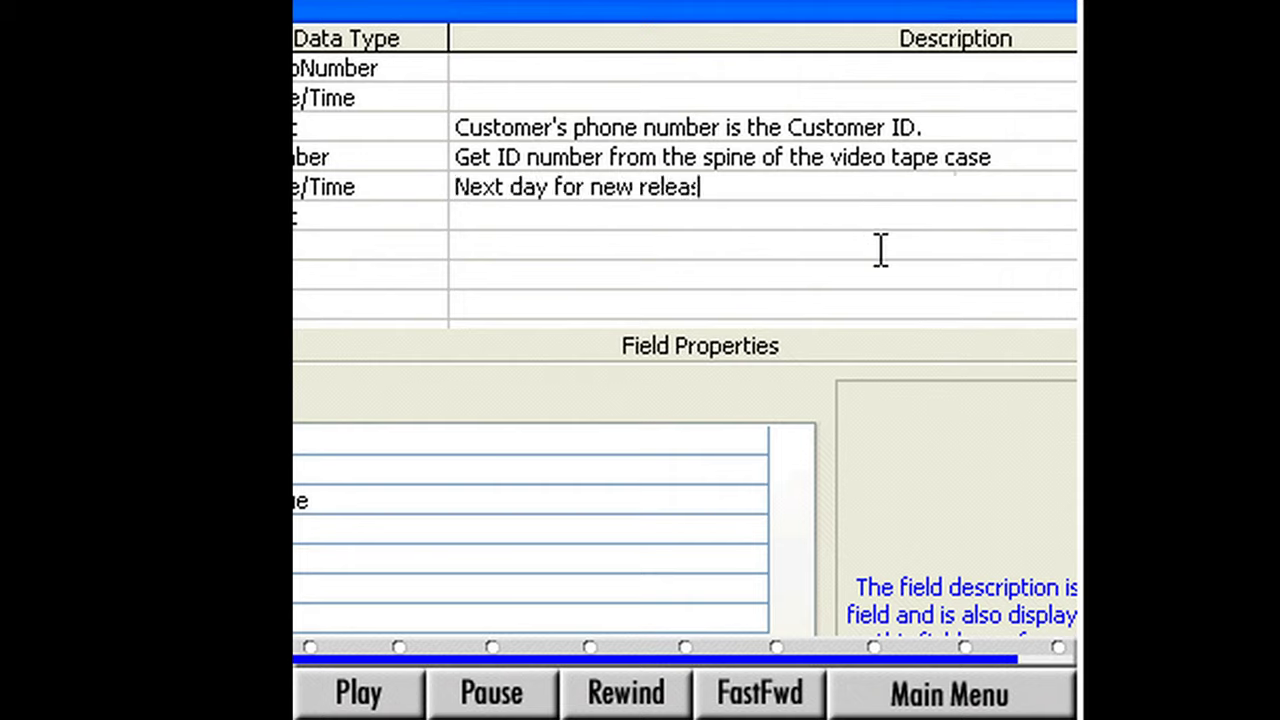
{"action": "type", "text": "es; 2 days for all others."}
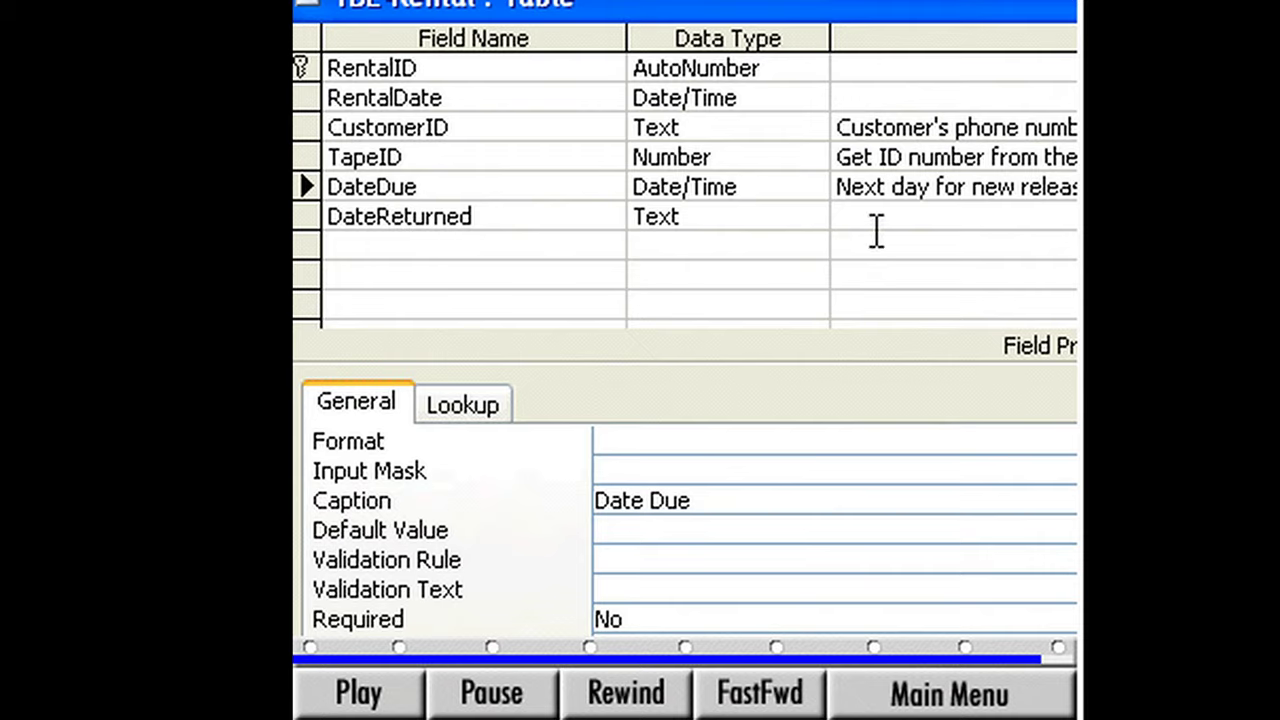
Step: Make DateReturned a Date/Time field with Short Date format
{"action": "left_click", "coordinate": [743, 215]}
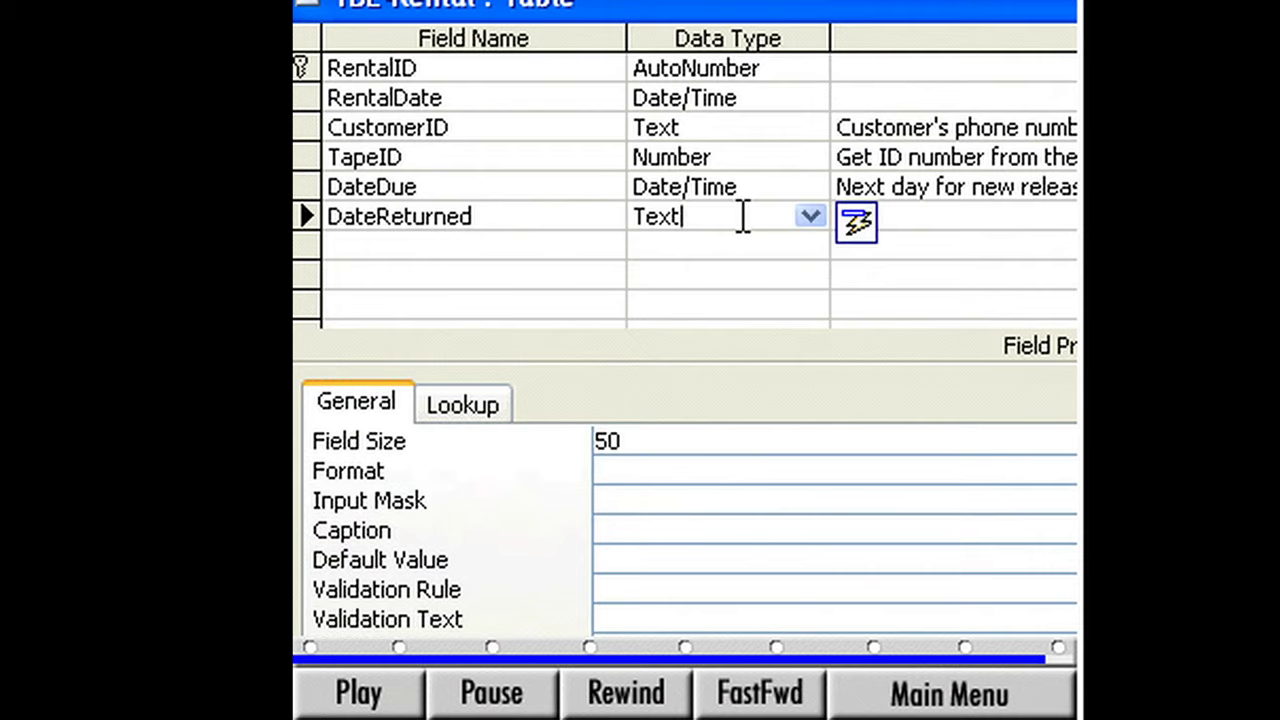
{"action": "left_click", "coordinate": [811, 216]}
{"action": "left_click", "coordinate": [754, 336]}
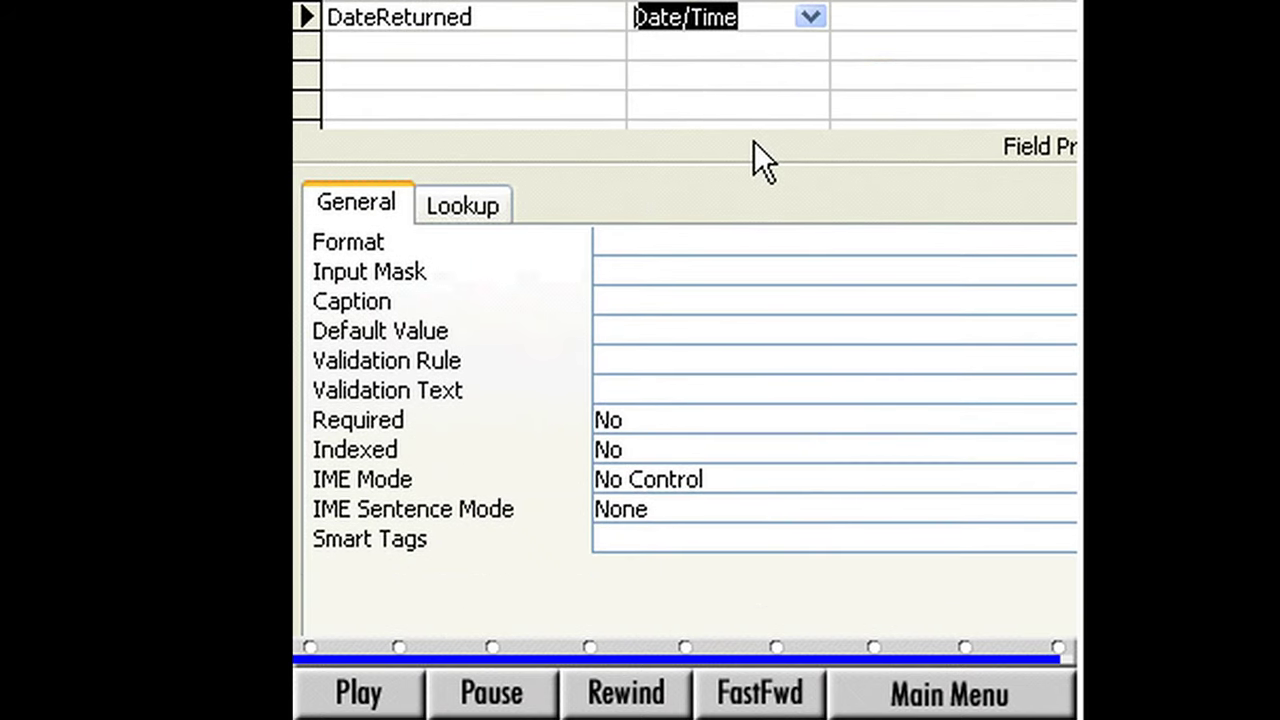
{"action": "left_click", "coordinate": [818, 241]}
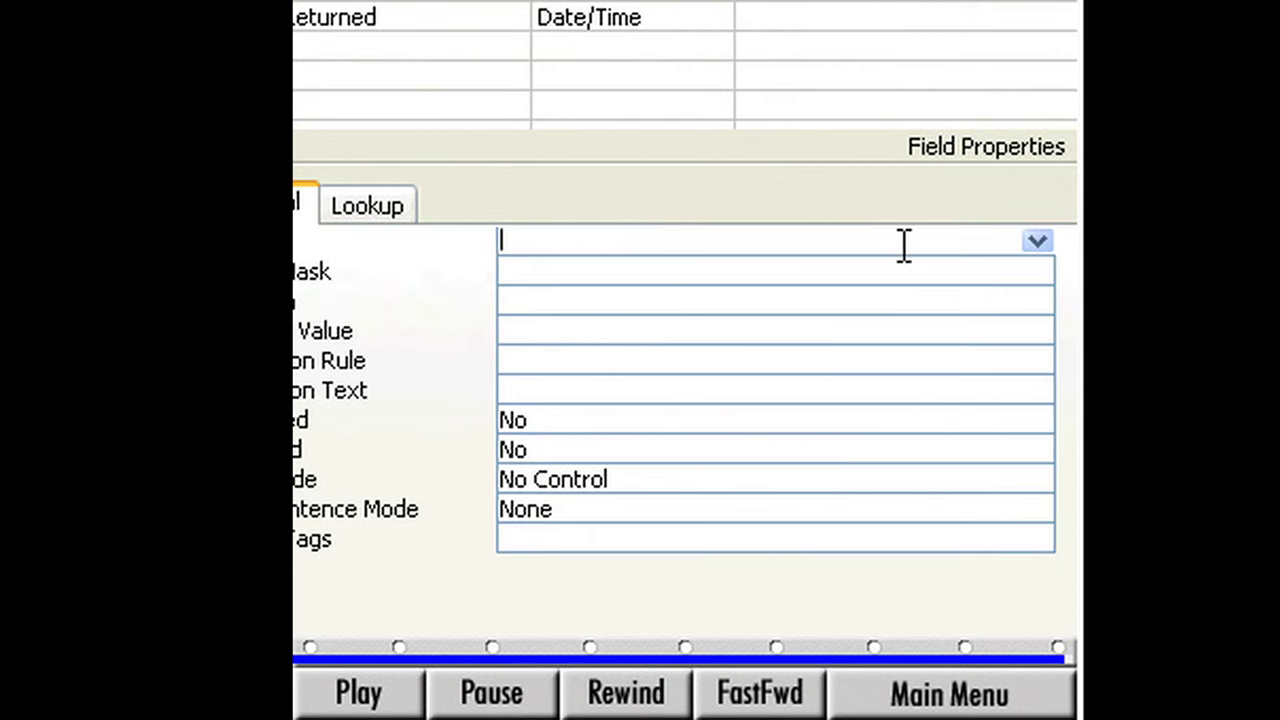
{"action": "left_click", "coordinate": [1036, 241]}
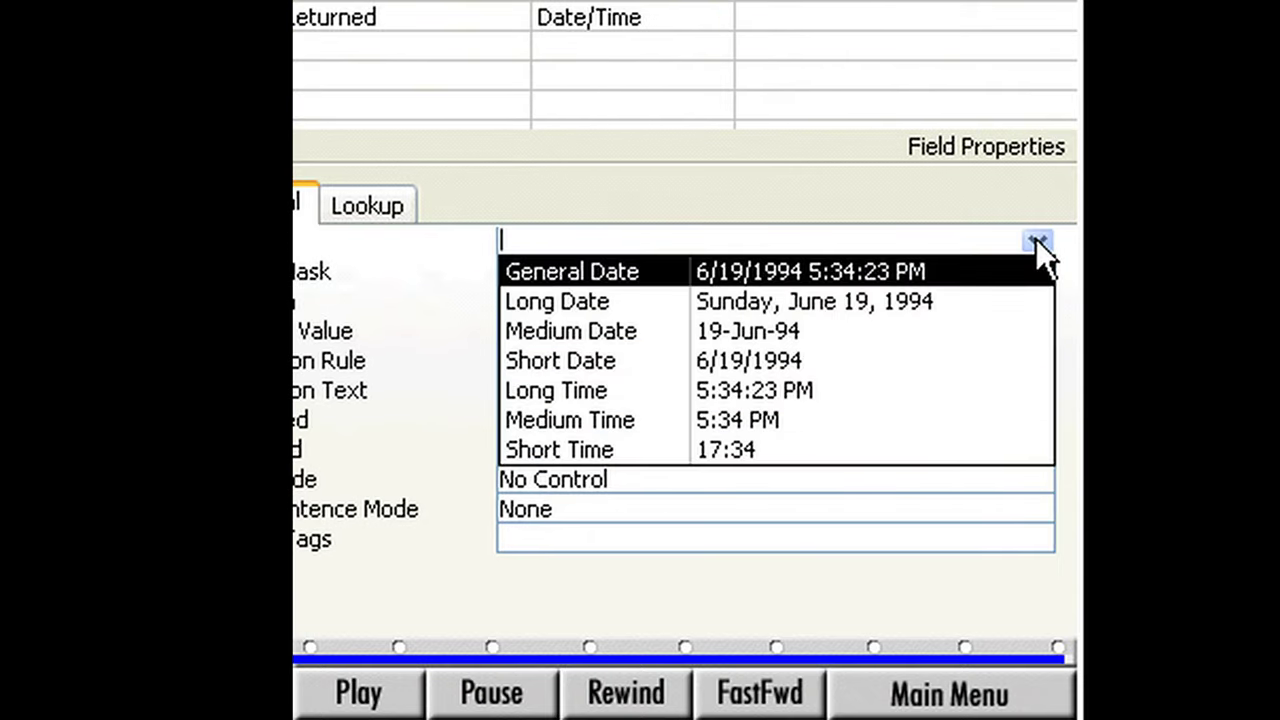
{"action": "left_click", "coordinate": [826, 361]}
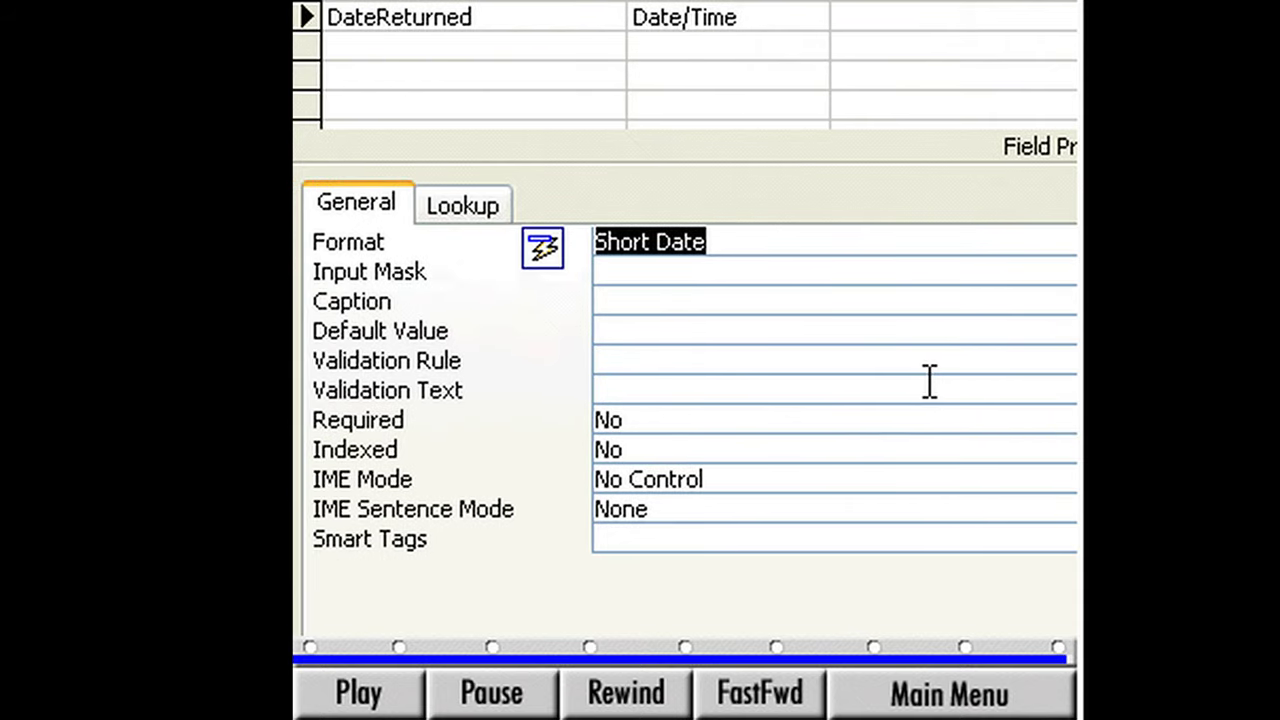
Step: Caption DateReturned 'Date Returned' and index it as Yes (Duplicates OK)
{"action": "left_click", "coordinate": [892, 301]}
{"action": "type", "text": "Date Returned"}
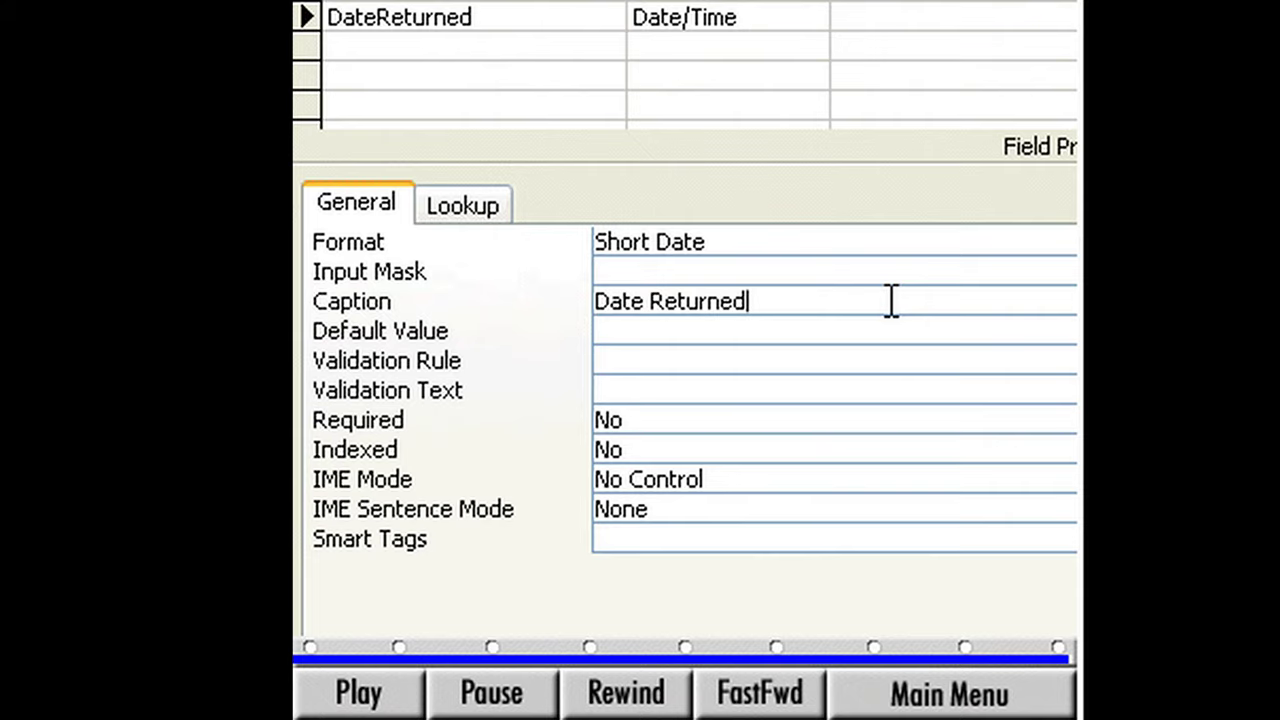
{"action": "left_click", "coordinate": [886, 449]}
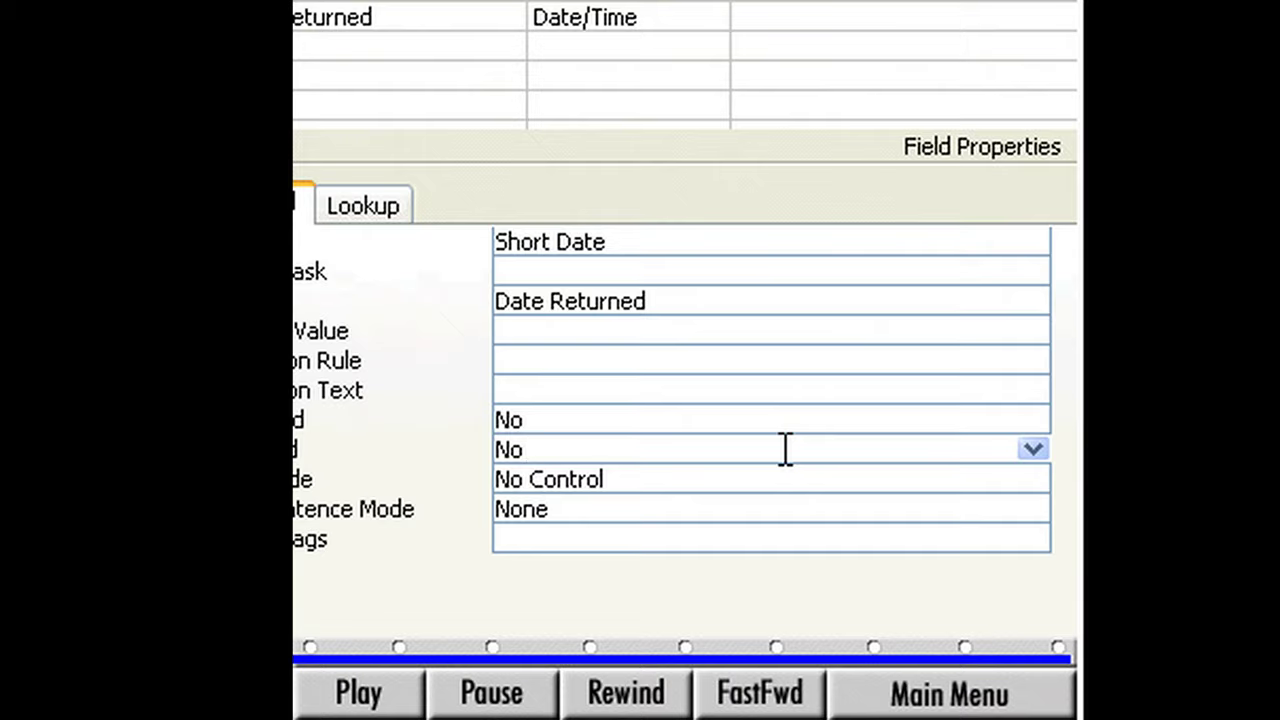
{"action": "left_click", "coordinate": [1033, 449]}
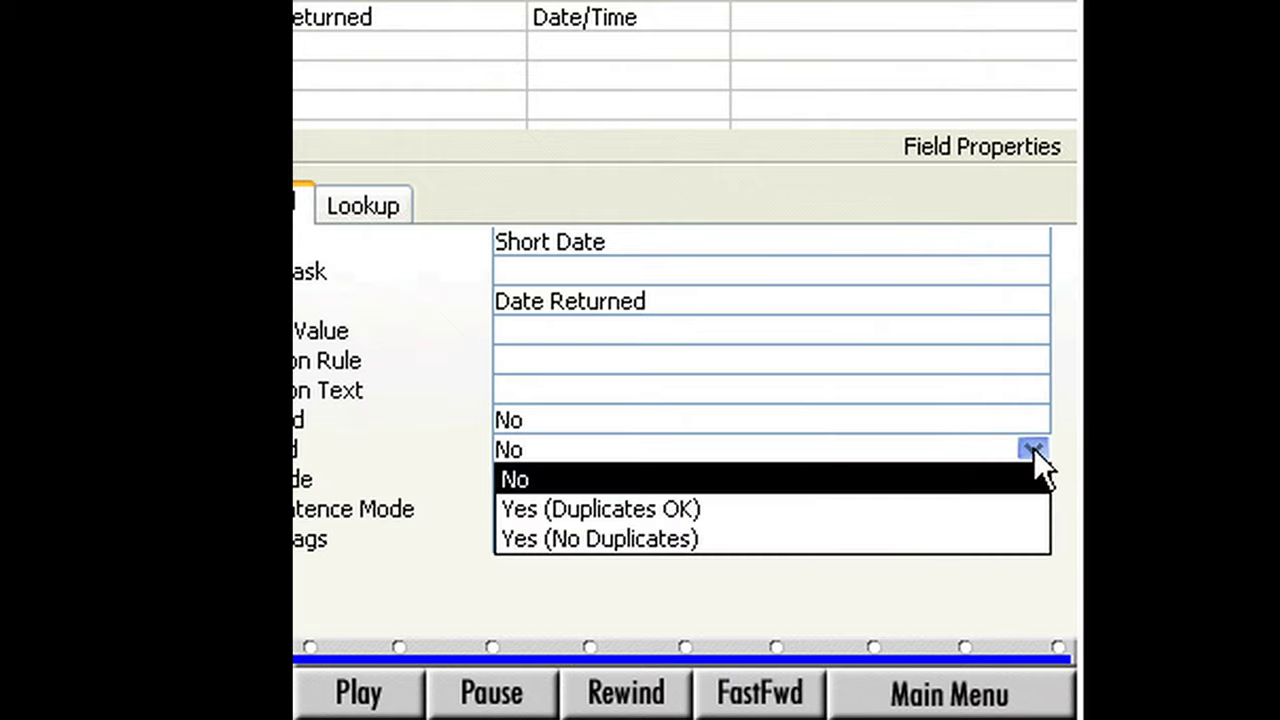
{"action": "left_click", "coordinate": [722, 508]}
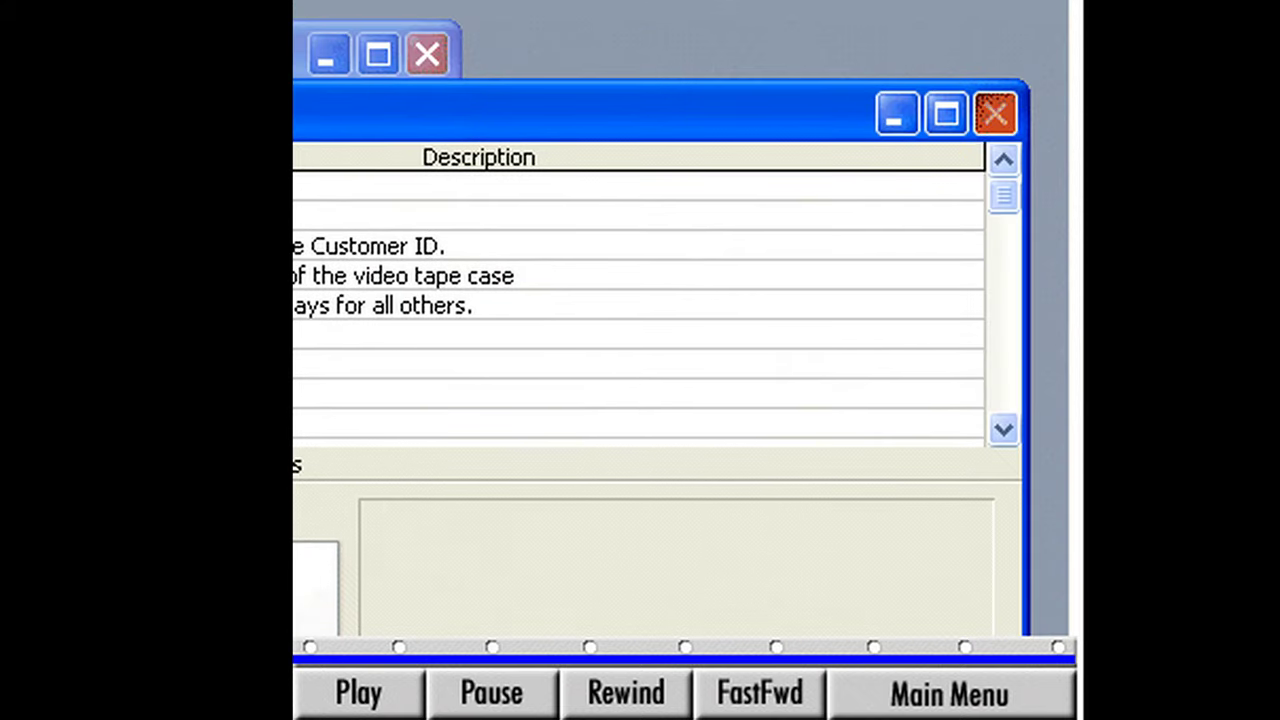
Step: Close the TBL-Rental design, saving the changes
{"action": "left_click", "coordinate": [995, 113]}
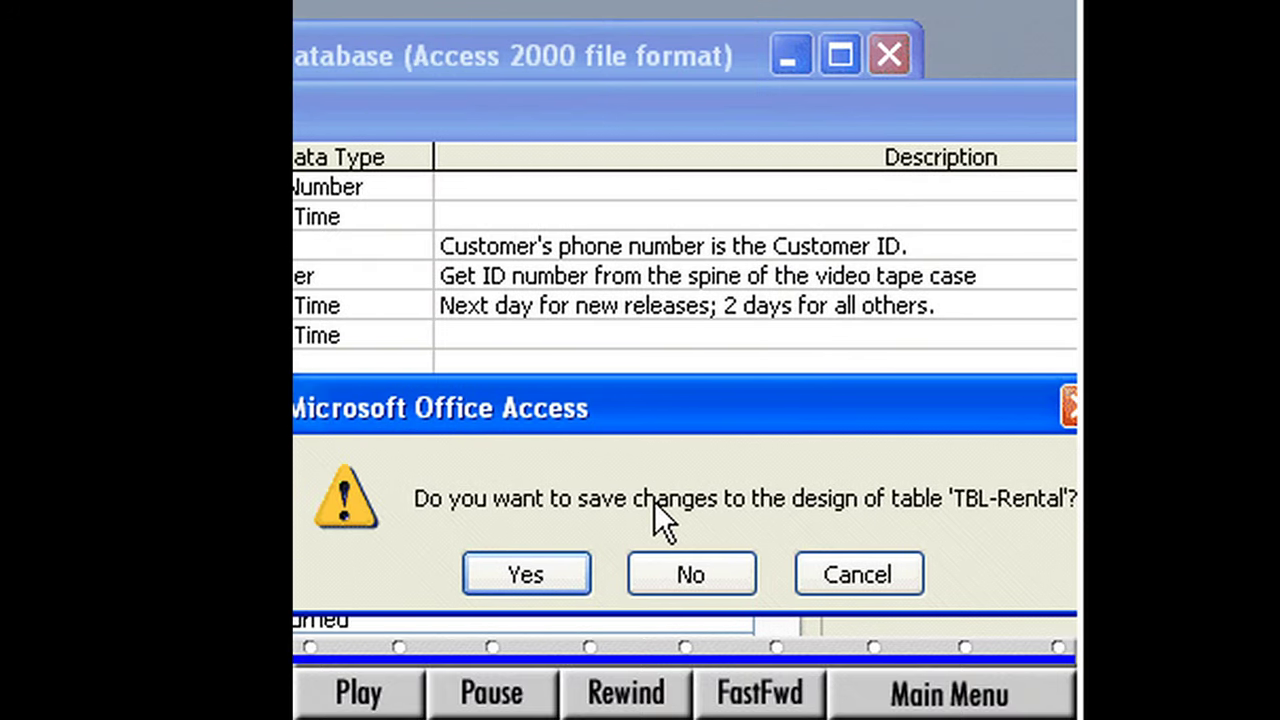
{"action": "left_click", "coordinate": [526, 574]}
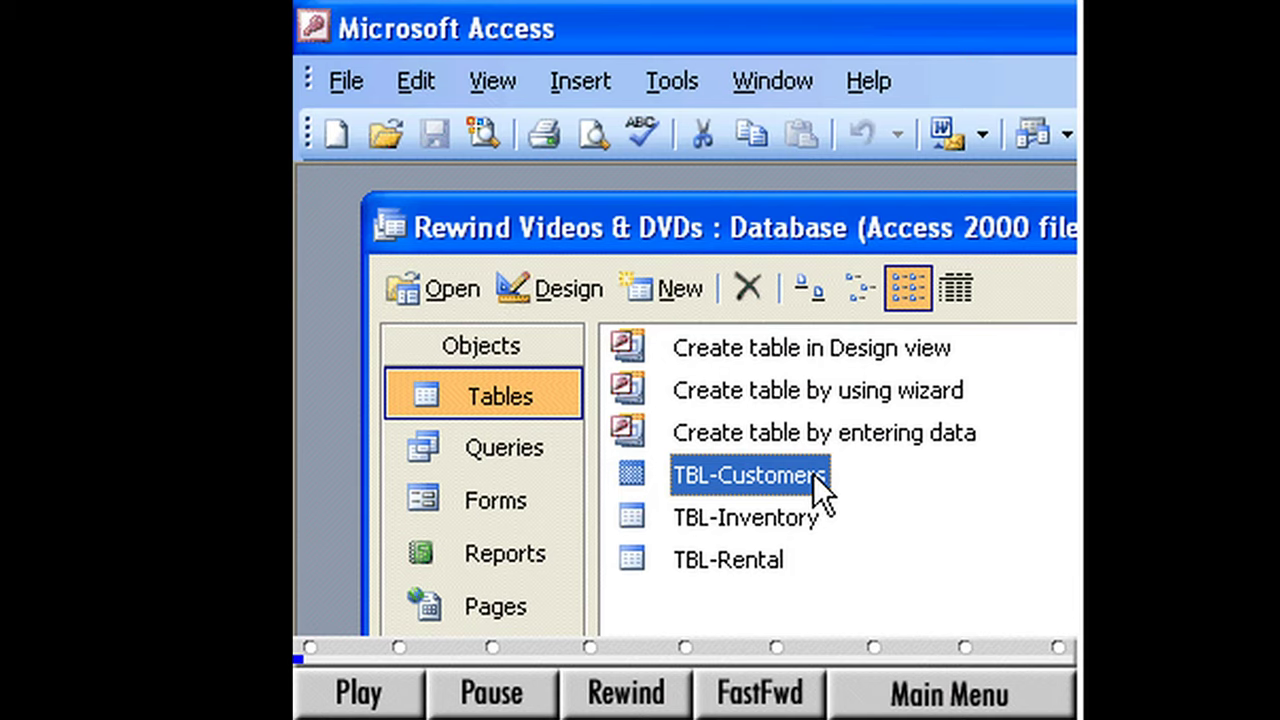
Step: Open the Relationships window from the Tools menu
{"action": "left_click", "coordinate": [682, 86]}
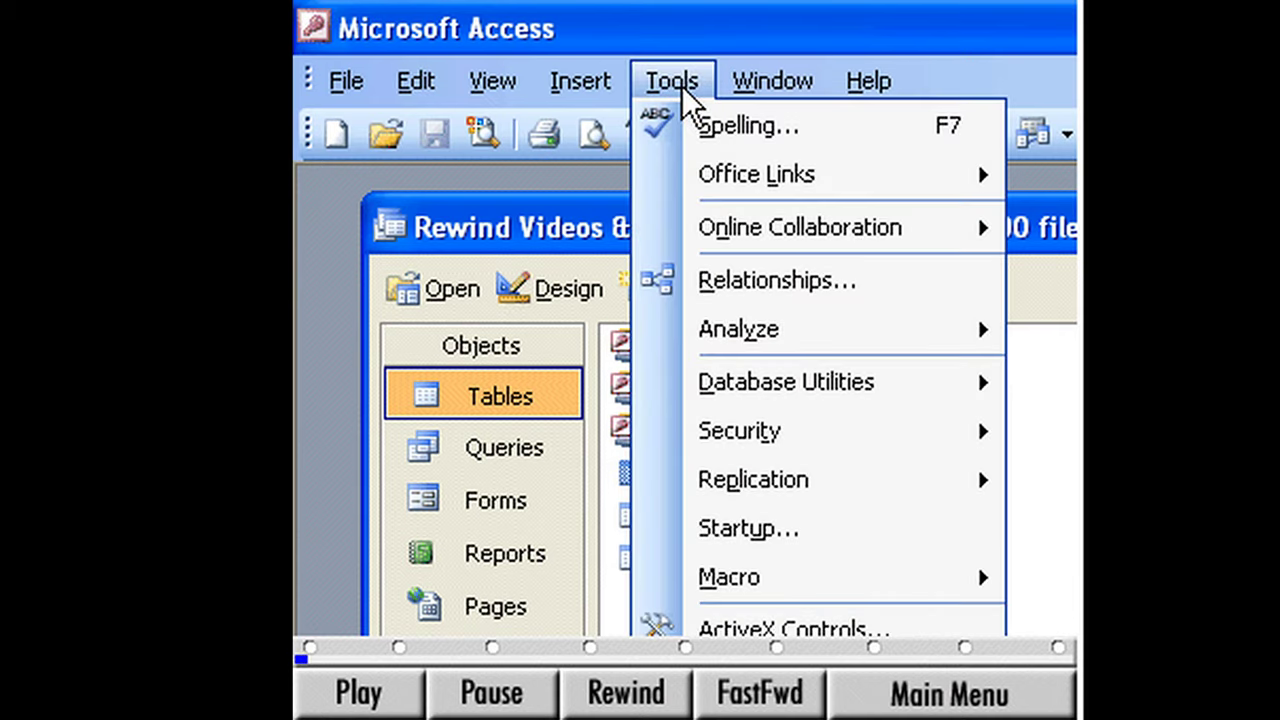
{"action": "left_click", "coordinate": [684, 284]}
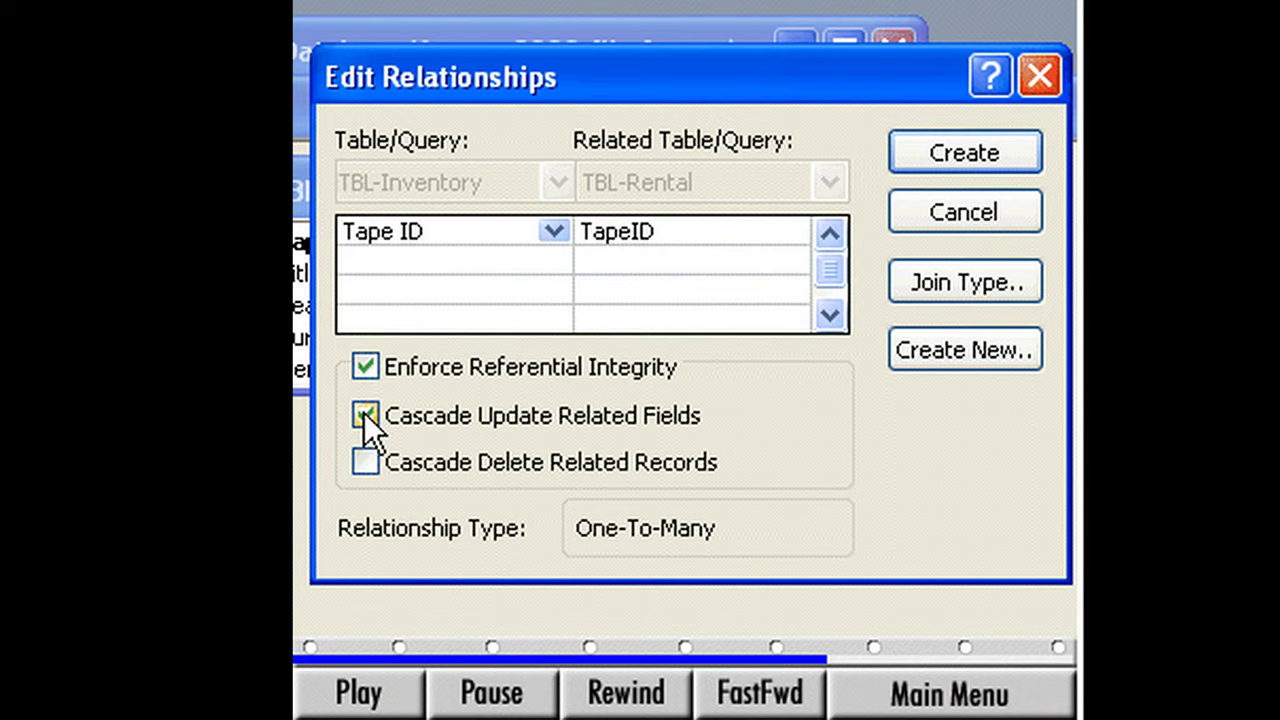
Step: Create the one-to-many Tape ID relationship from TBL-Inventory to TBL-Rental
{"action": "left_click", "coordinate": [923, 147]}
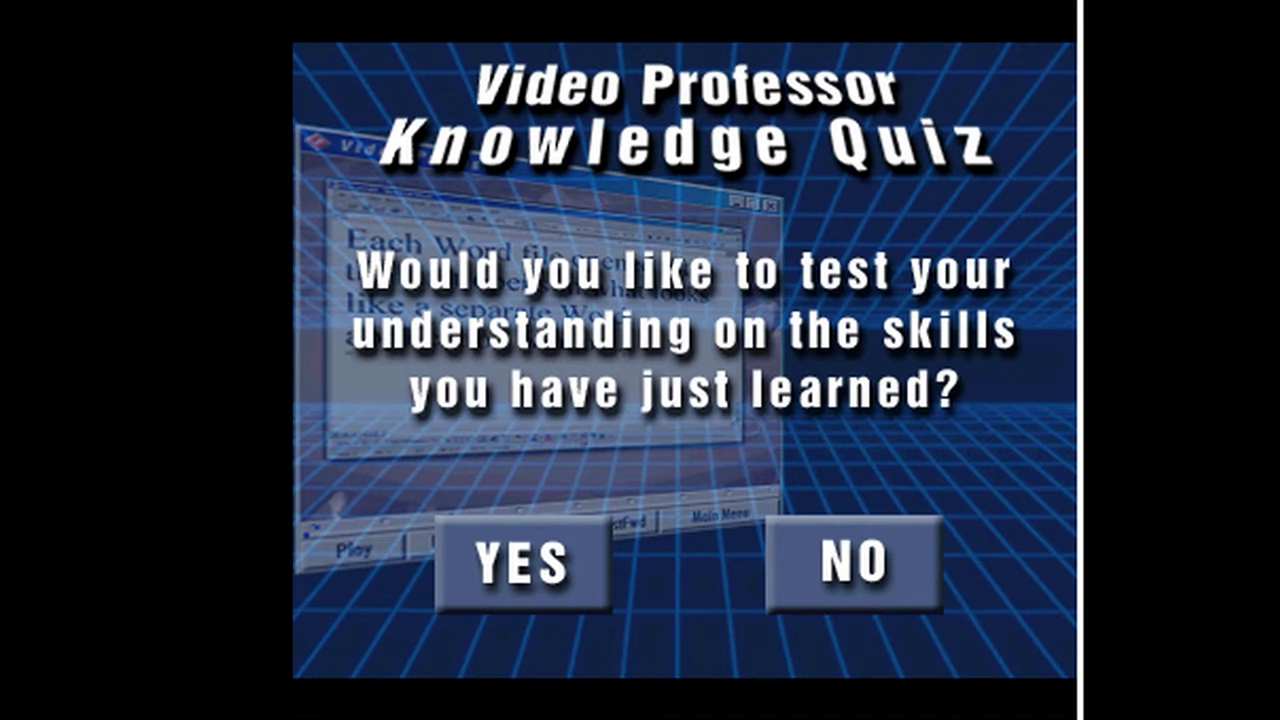
Step: Decline the Knowledge Quiz by answering NO
{"action": "left_click", "coordinate": [853, 562]}
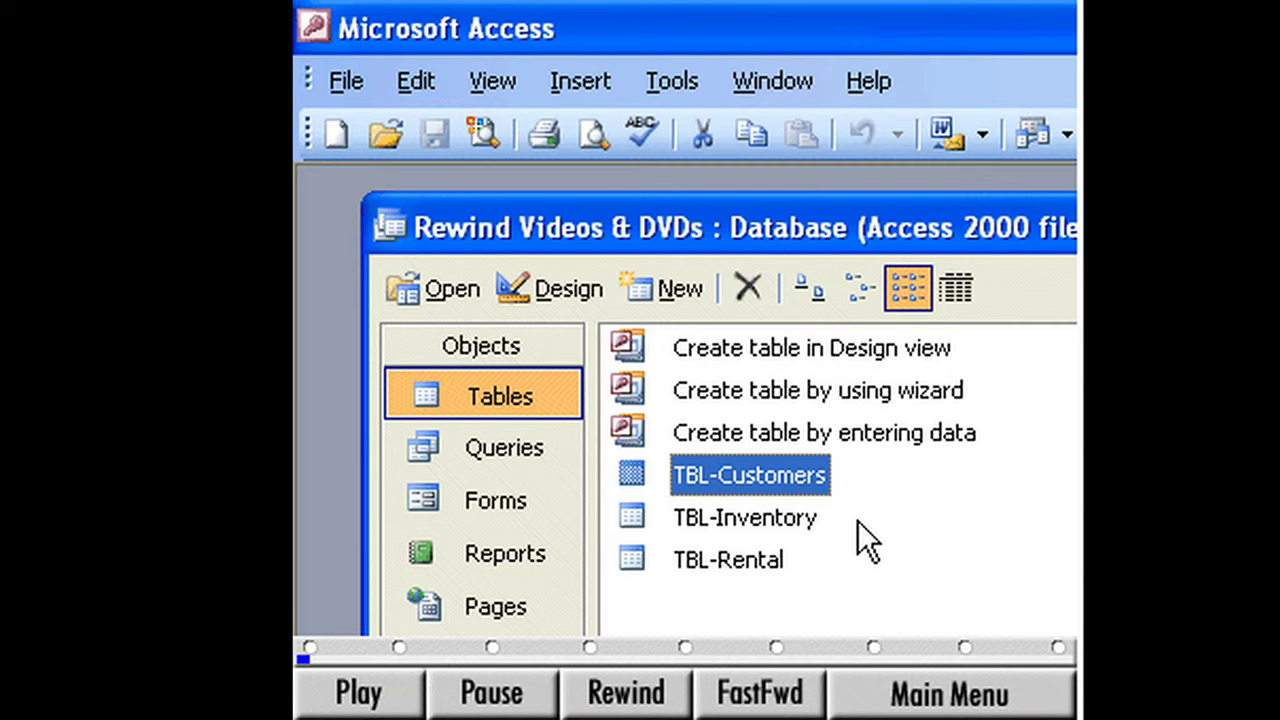
Step: Start a new design-view query, add TBL-Inventory, and pick its Tape ID field
{"action": "left_click", "coordinate": [523, 442]}
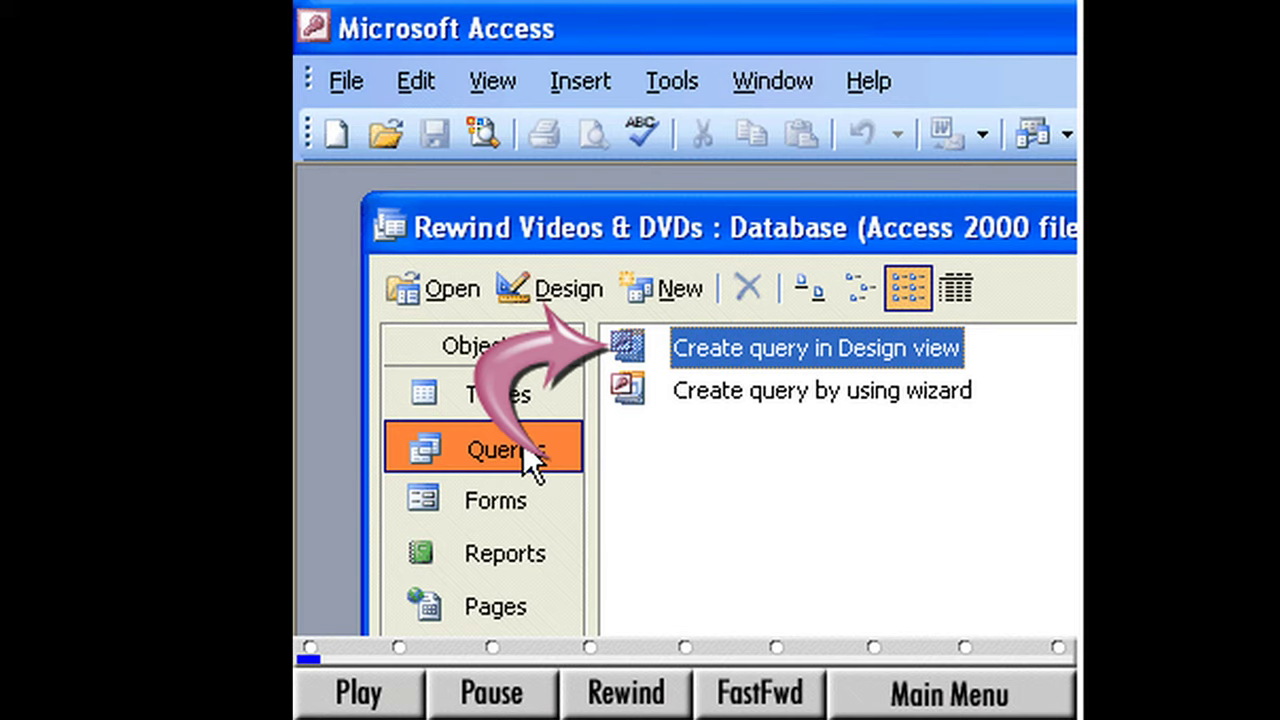
{"action": "double_click", "coordinate": [730, 348]}
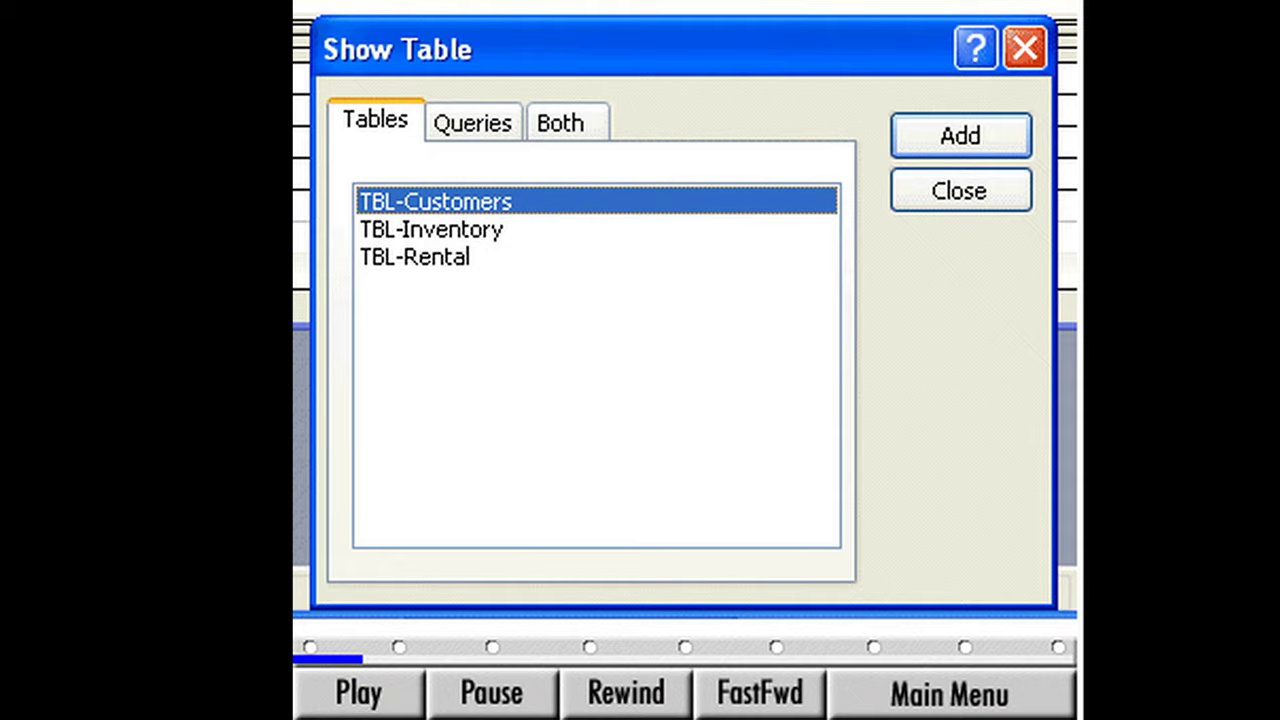
{"action": "left_click", "coordinate": [440, 228]}
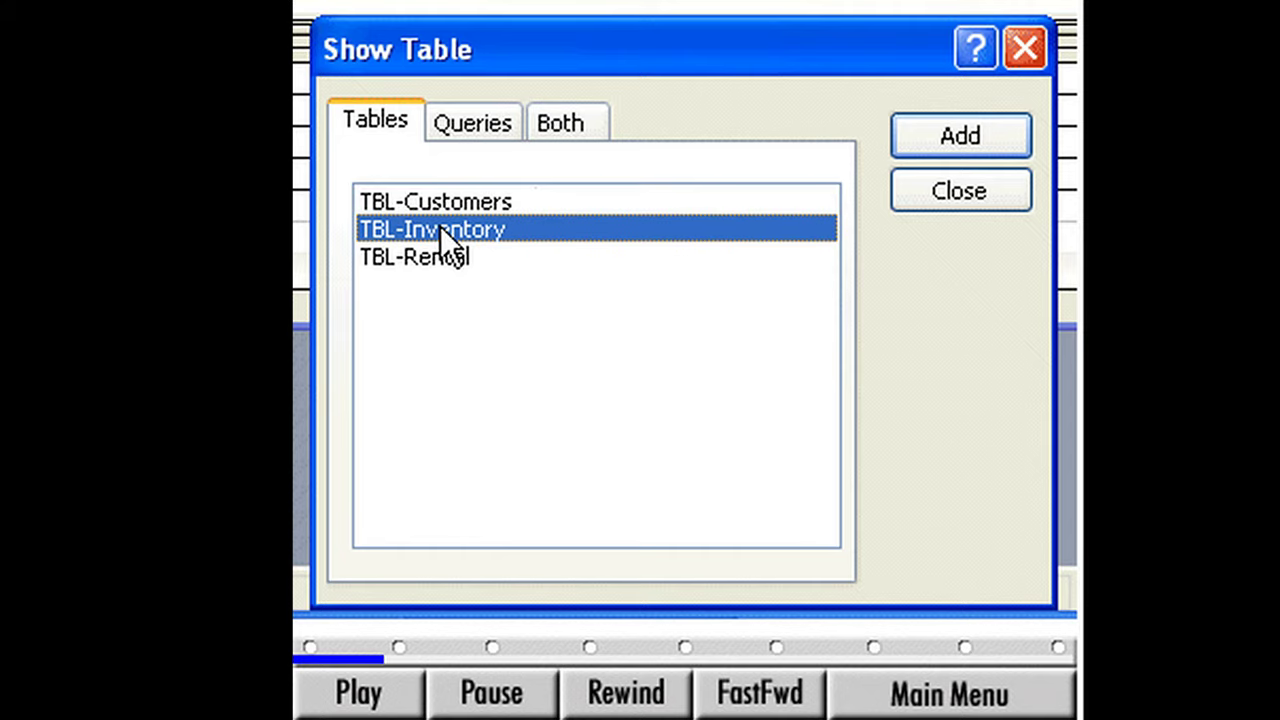
{"action": "left_click", "coordinate": [923, 135]}
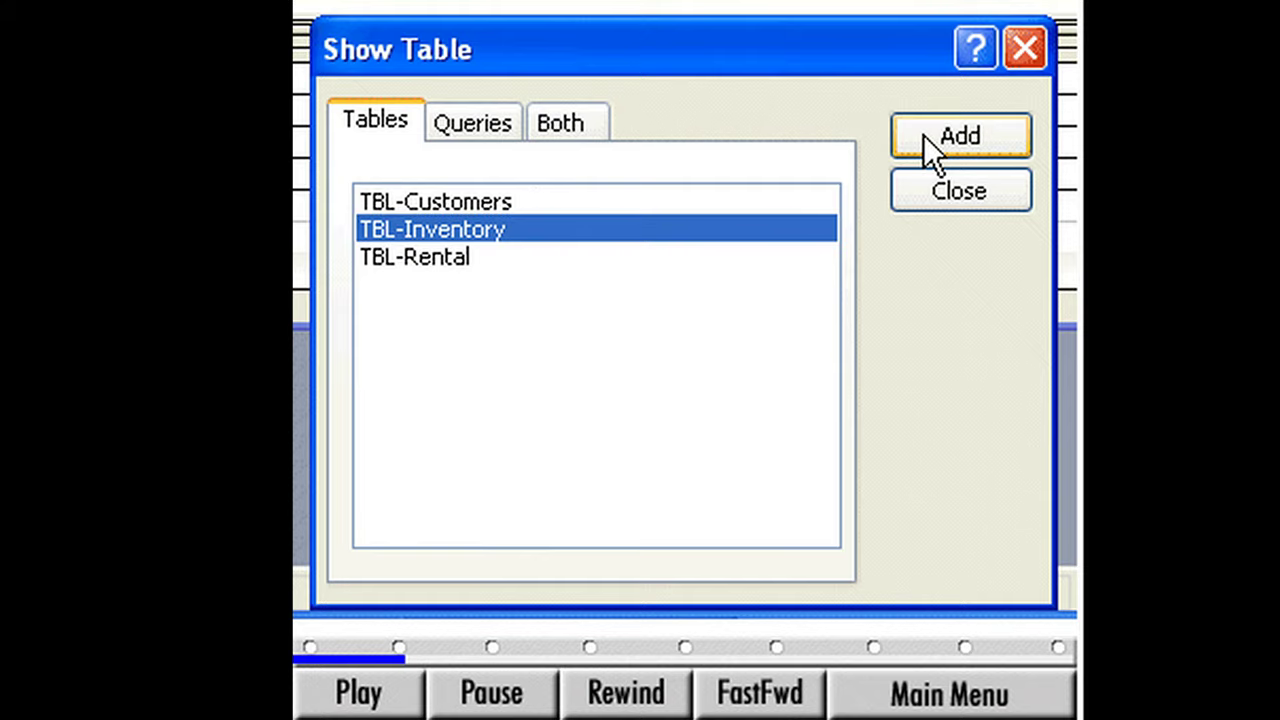
{"action": "left_click", "coordinate": [923, 187]}
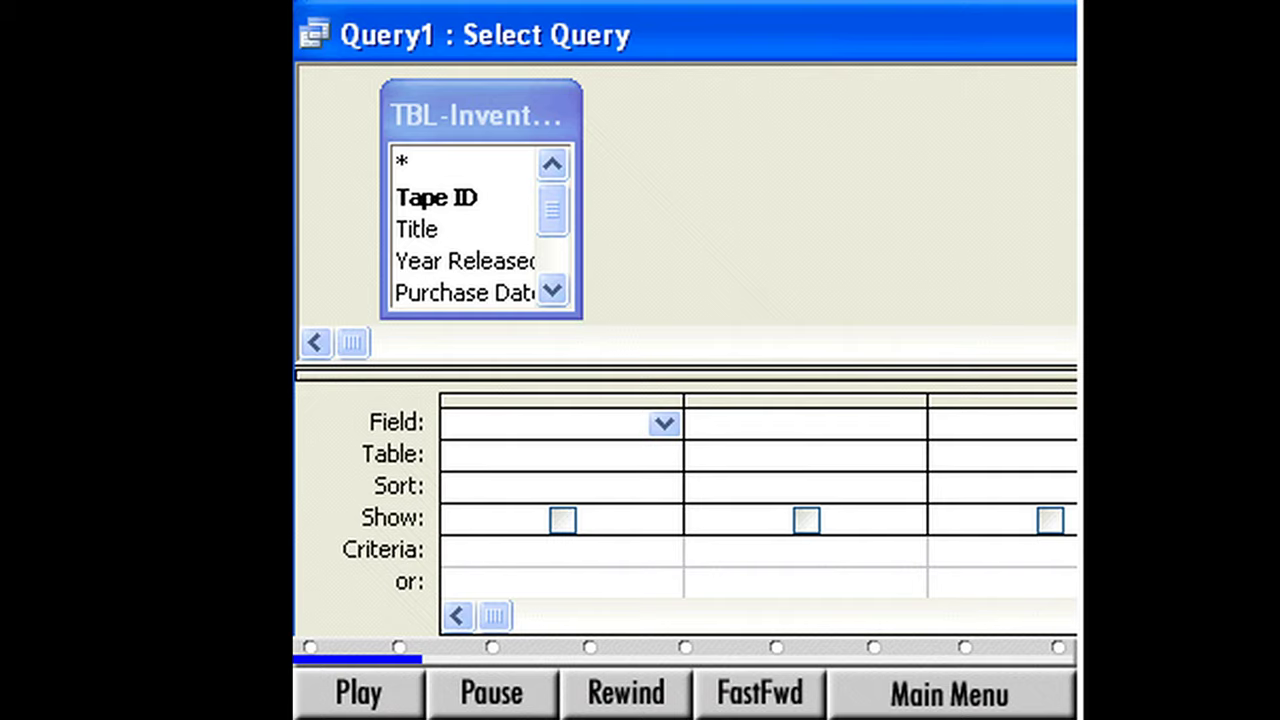
{"action": "left_click", "coordinate": [483, 197]}
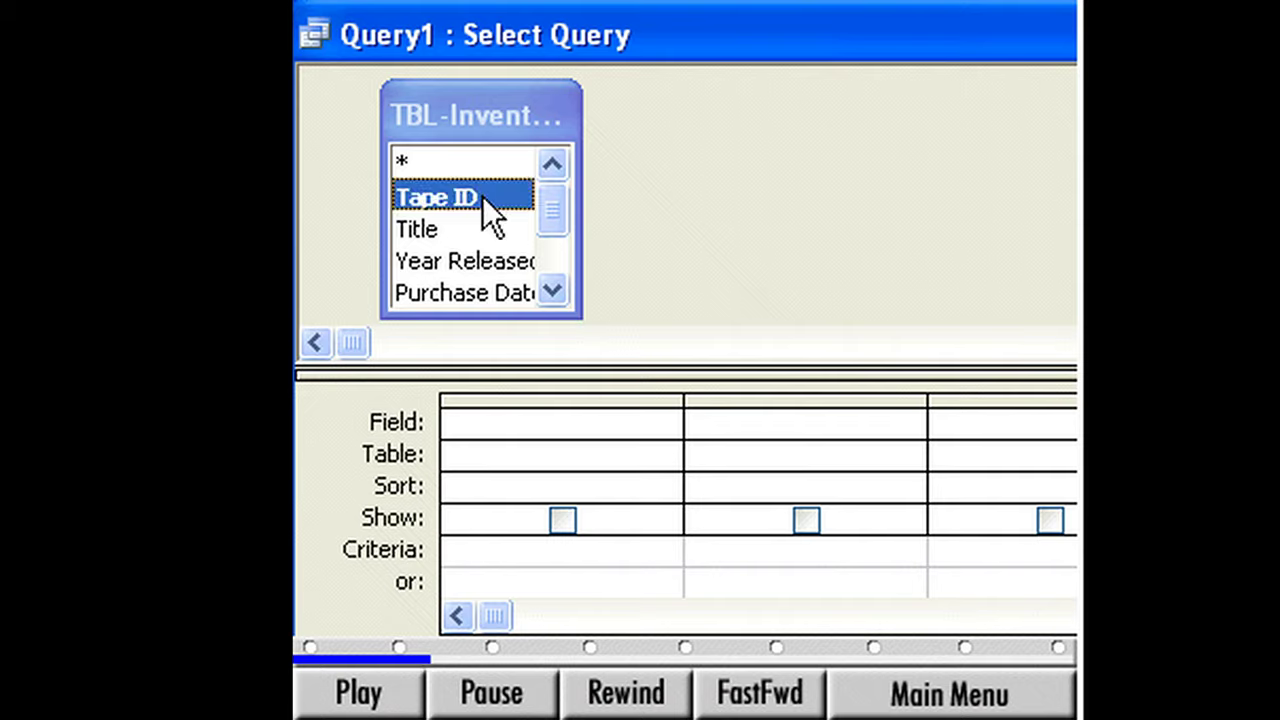
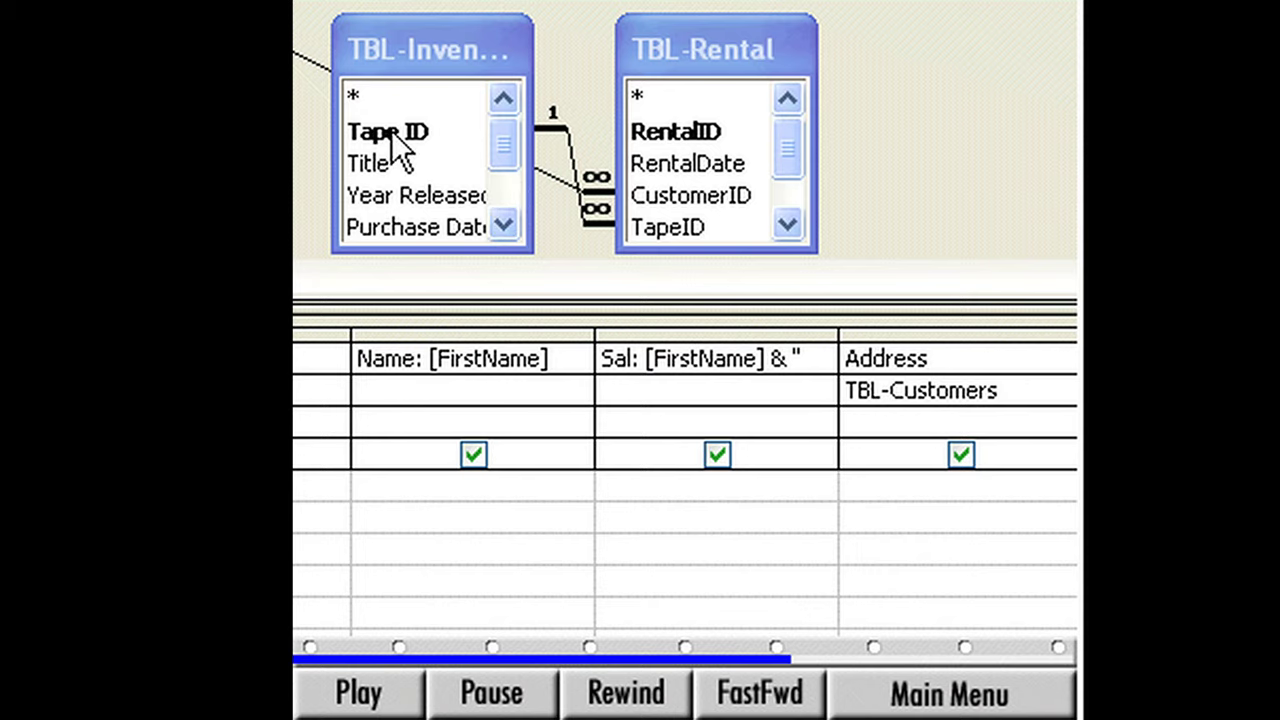
Step: Drag Tape ID from TBL-Inventory into the query grid, then select the Title field
{"action": "left_click", "coordinate": [391, 130]}
{"action": "left_click_drag", "start_coordinate": [391, 130], "coordinate": [1010, 358]}
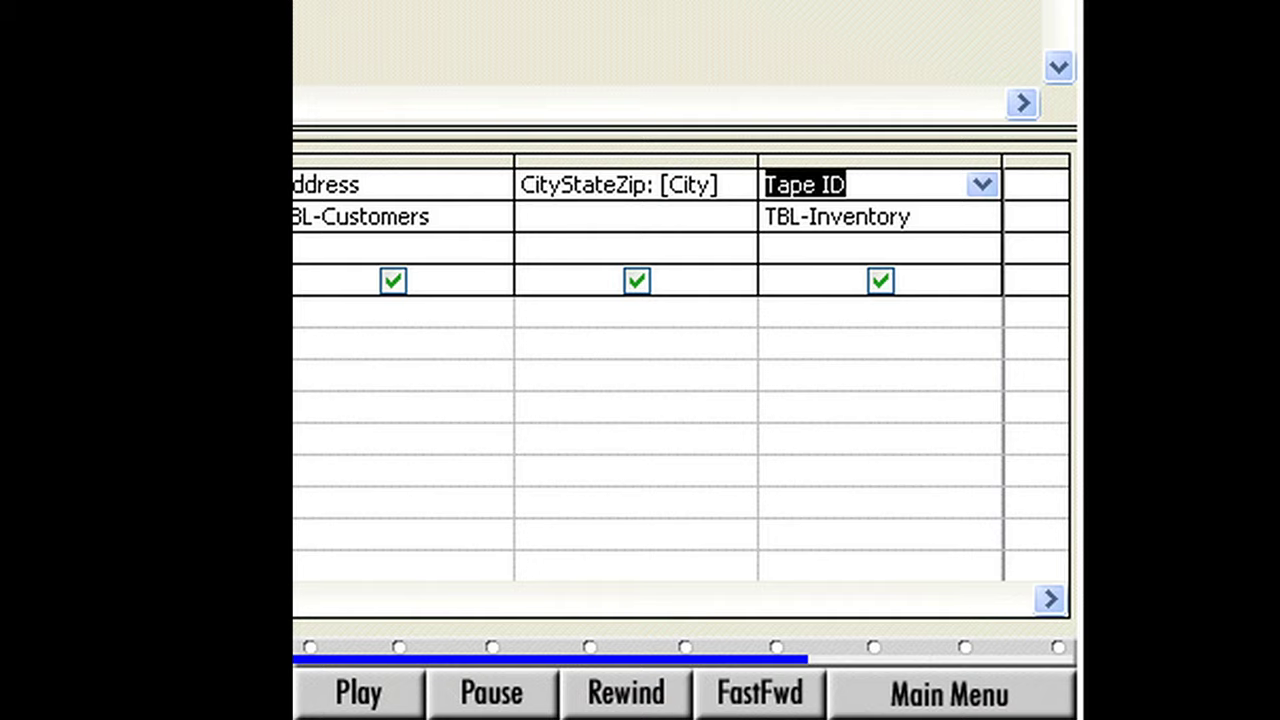
{"action": "left_click", "coordinate": [425, 590]}
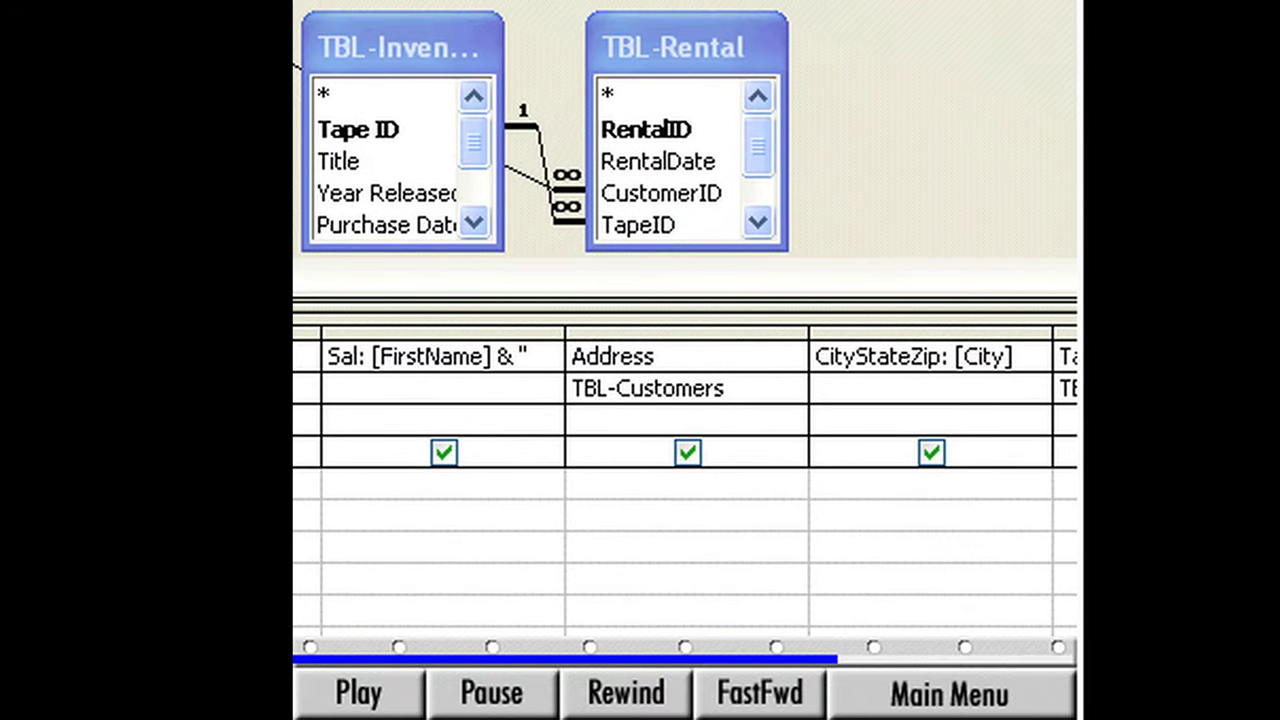
{"action": "left_click", "coordinate": [368, 160]}
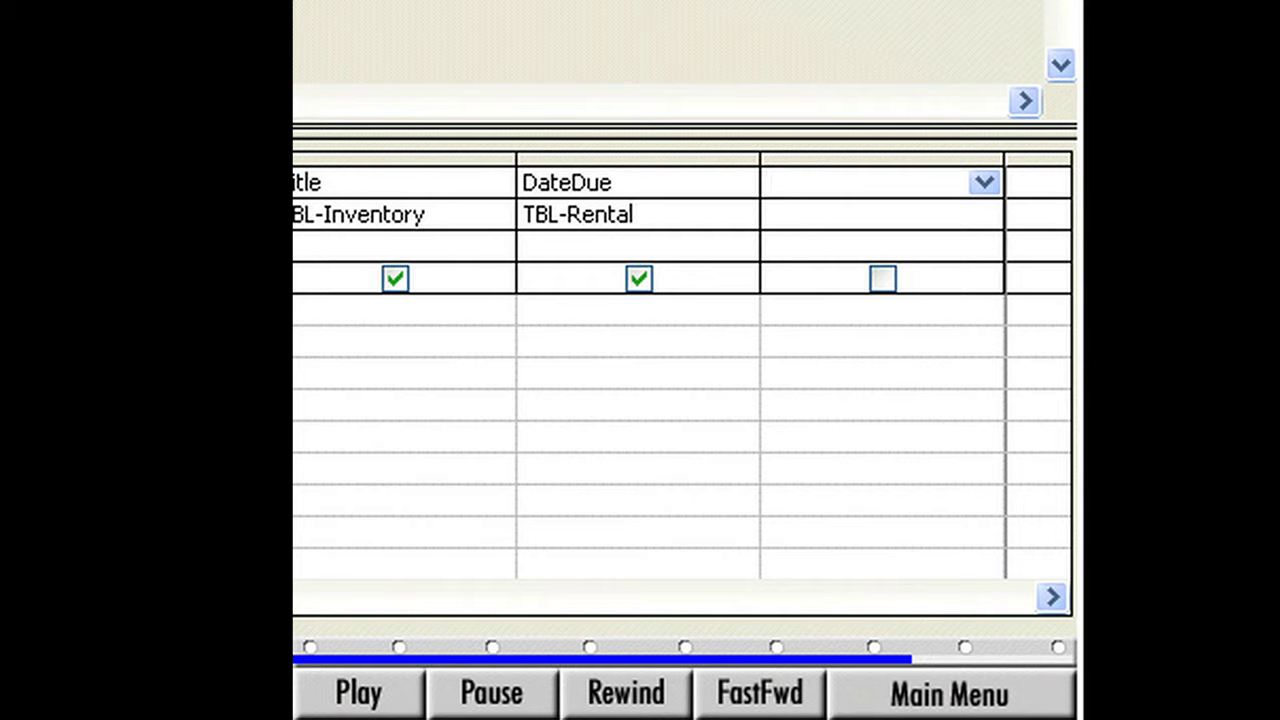
Step: Enter <=#10/20/03# as the DateDue column's criterion
{"action": "left_click", "coordinate": [617, 313]}
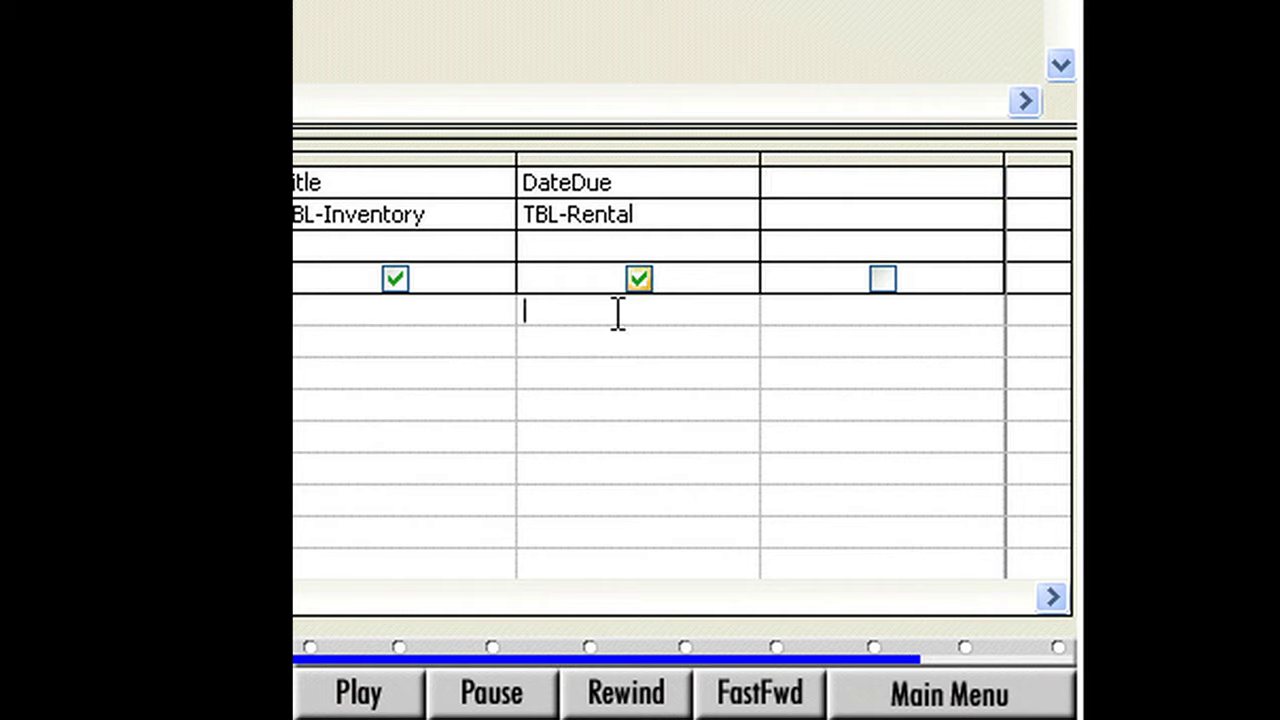
{"action": "type", "text": "<"}
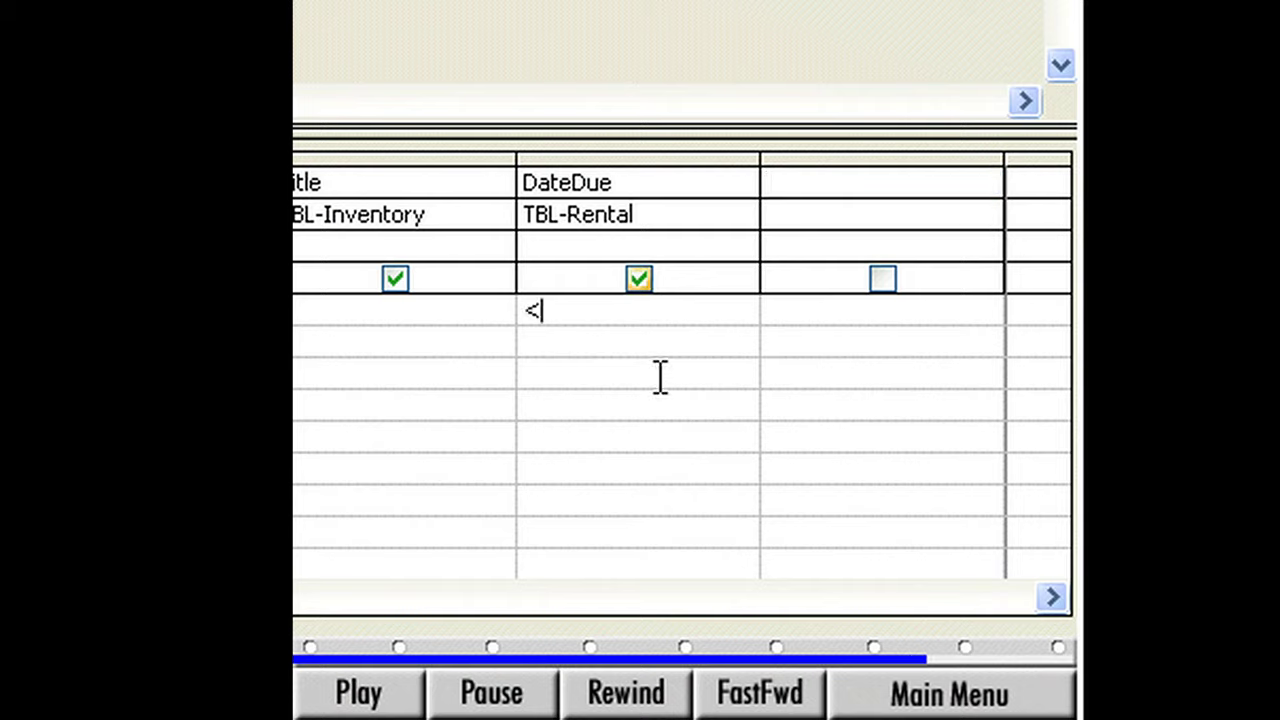
{"action": "type", "text": "=#"}
{"action": "type", "text": "10/20/03"}
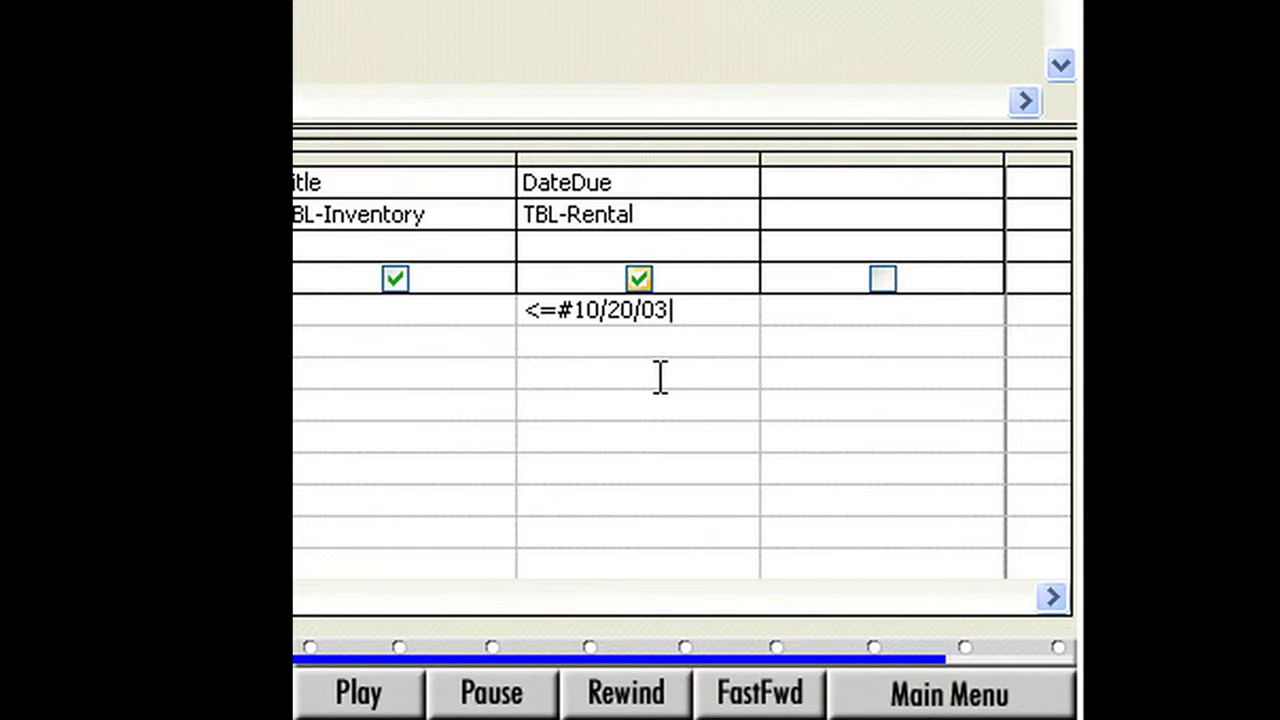
{"action": "type", "text": "#"}
{"action": "key", "text": "Tab"}
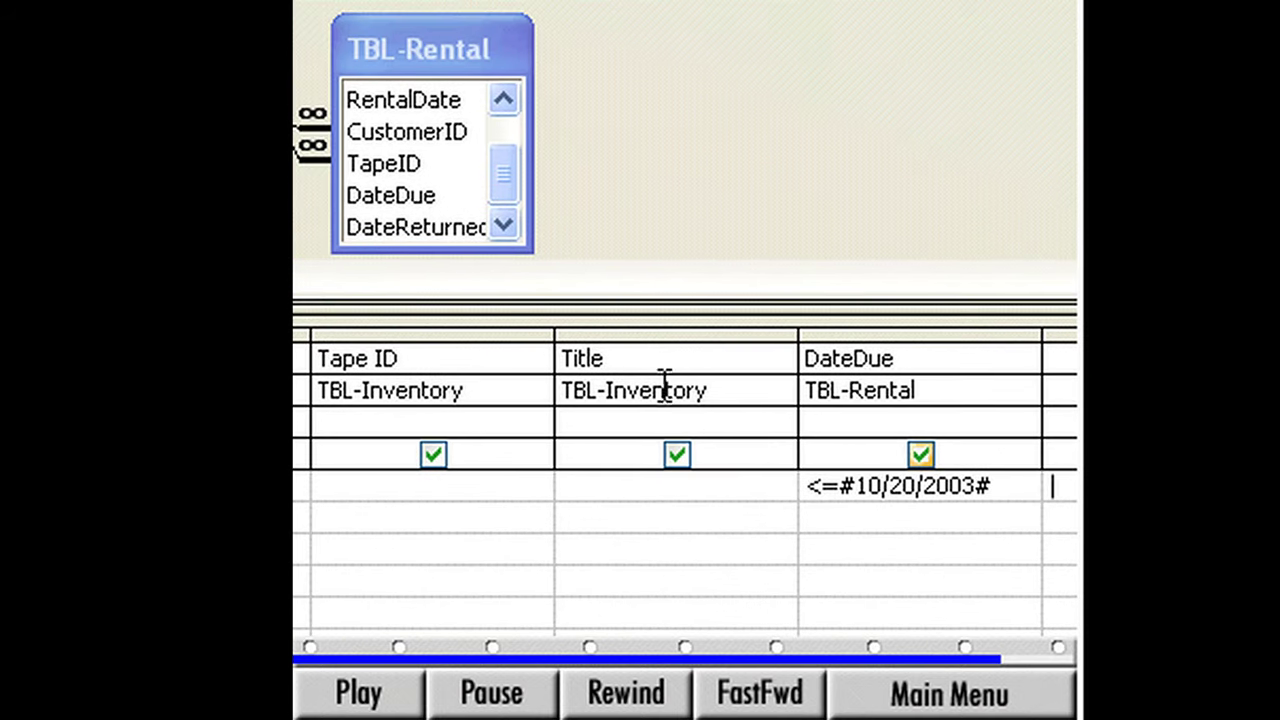
Step: Add DateReturned from TBL-Rental to the grid with the criterion Is Null
{"action": "left_click", "coordinate": [358, 189]}
{"action": "double_click", "coordinate": [419, 224]}
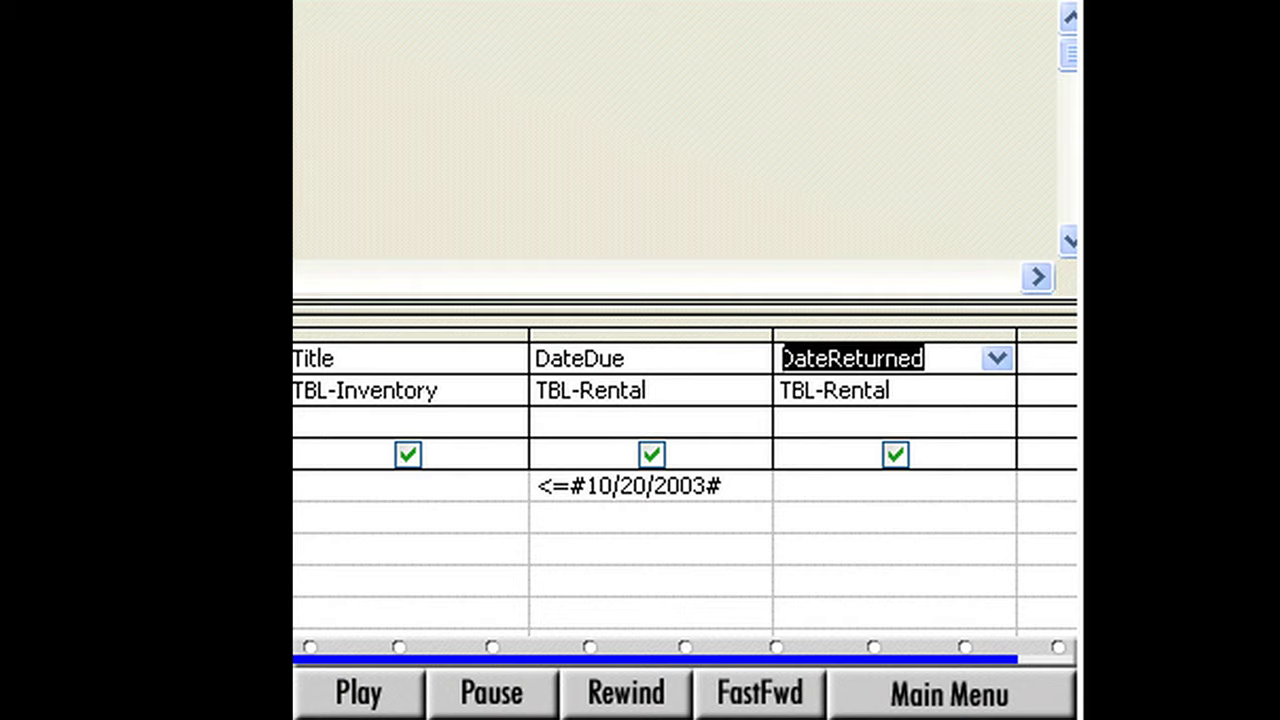
{"action": "left_click", "coordinate": [958, 487]}
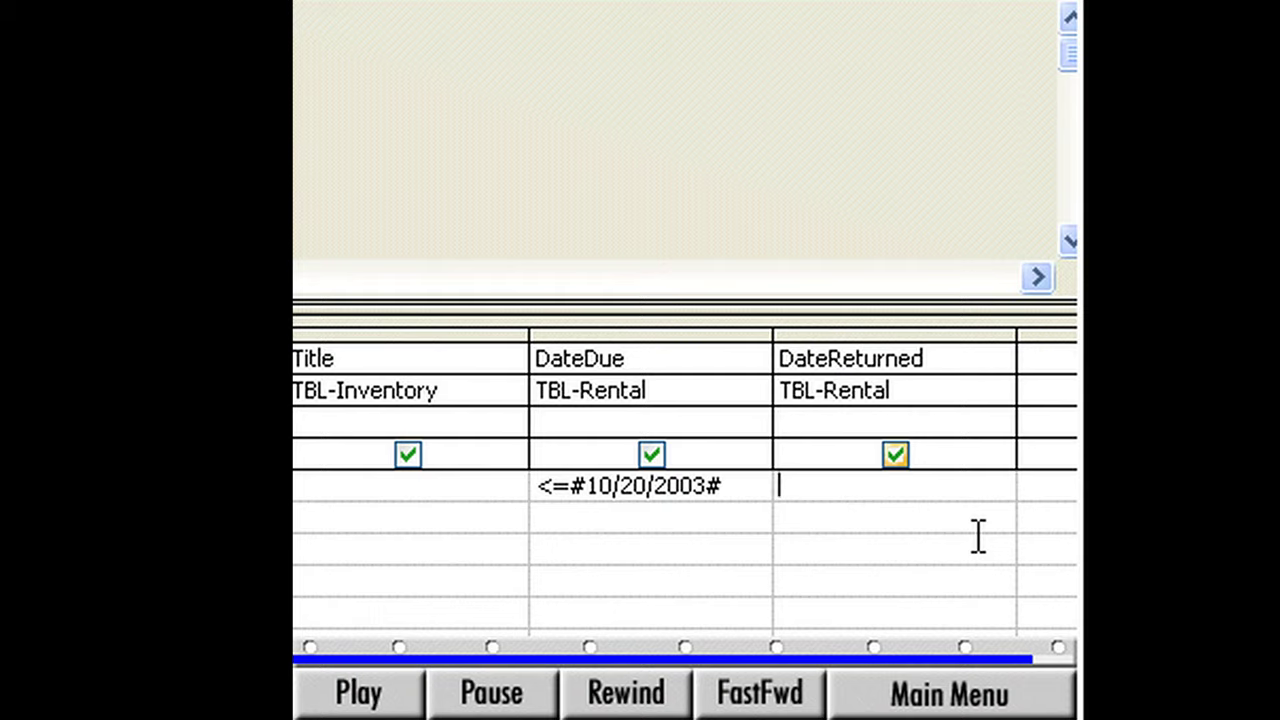
{"action": "type", "text": "Is Null"}
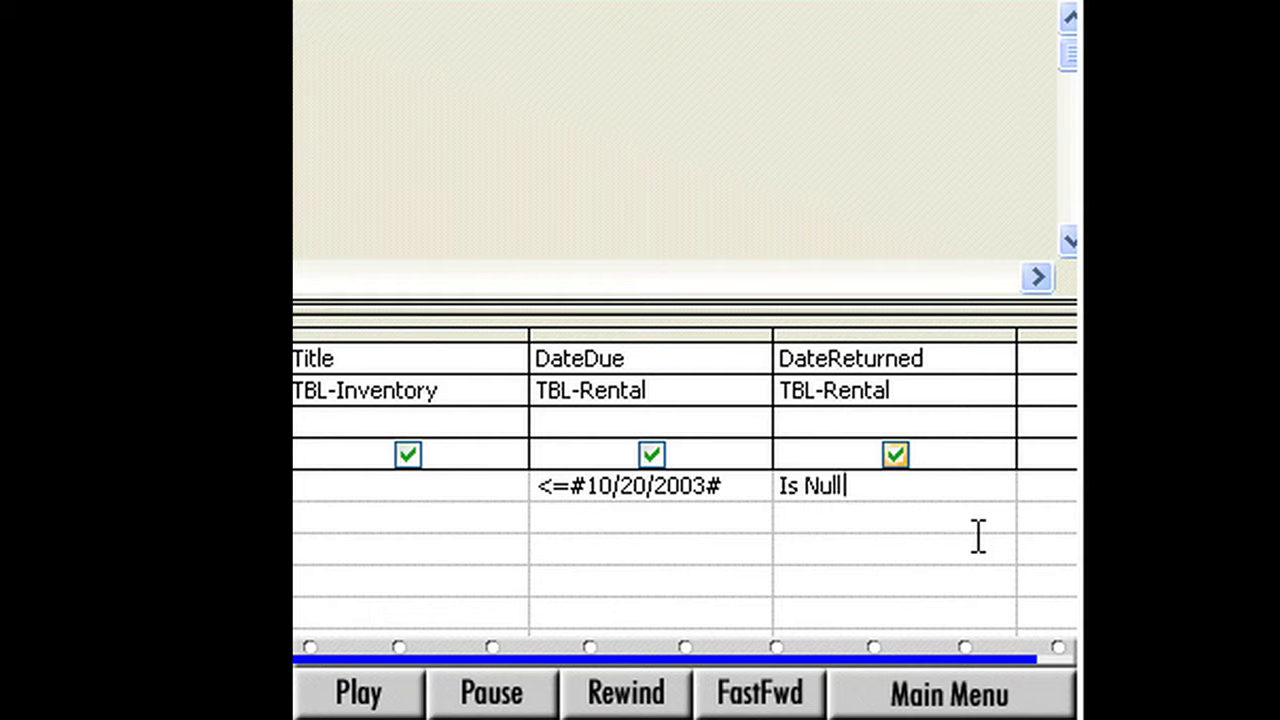
{"action": "key", "text": "Tab"}
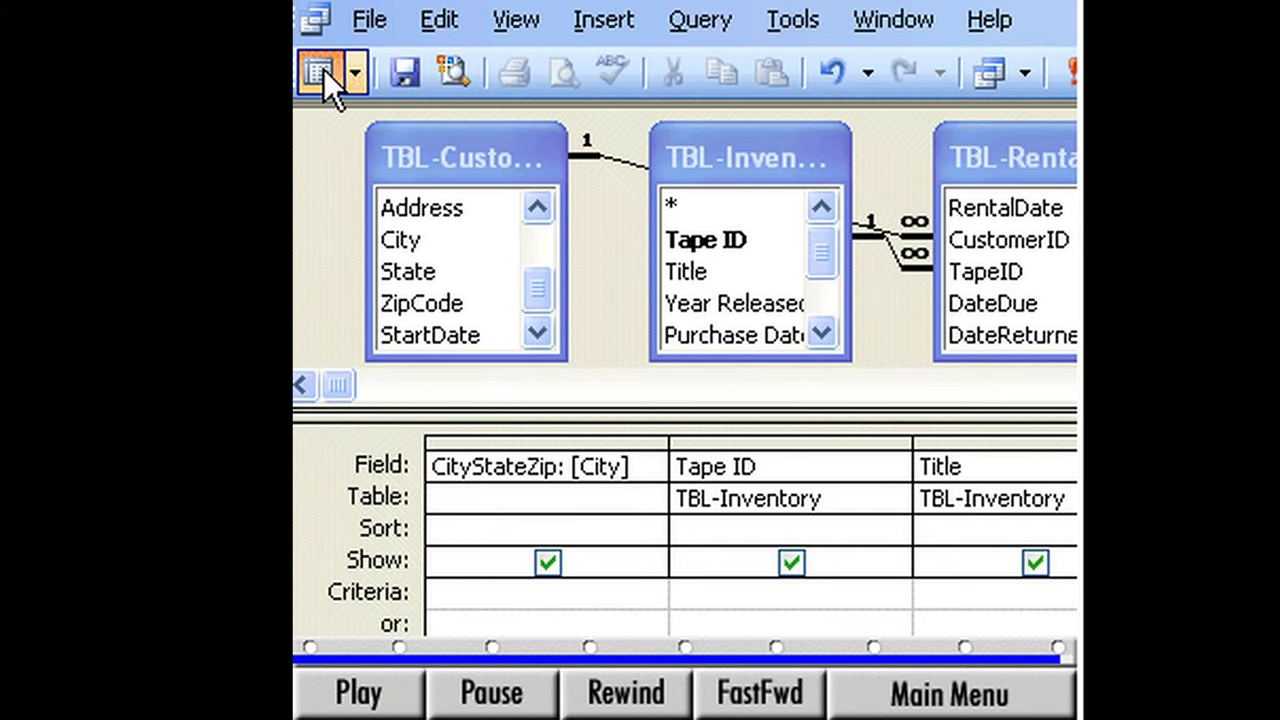
Step: Run the query to preview the matching records, then save it as QRY-Overdue
{"action": "left_click", "coordinate": [320, 70]}
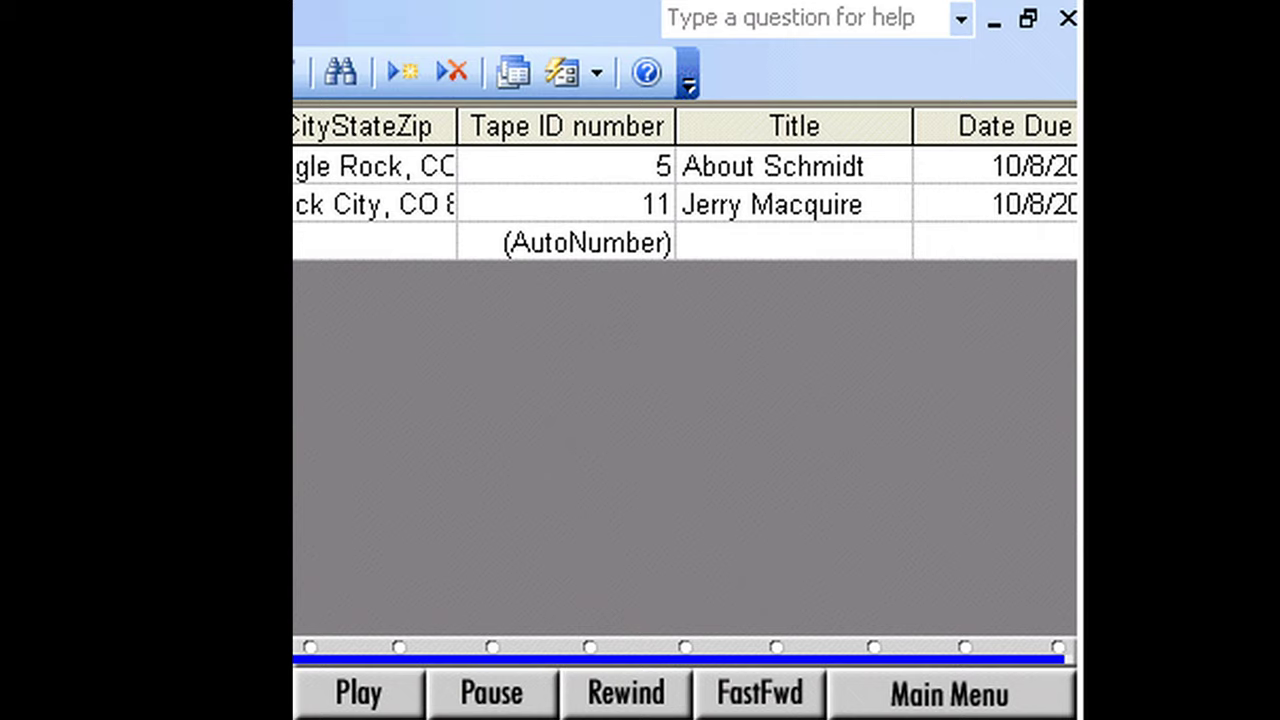
{"action": "left_click", "coordinate": [1066, 20]}
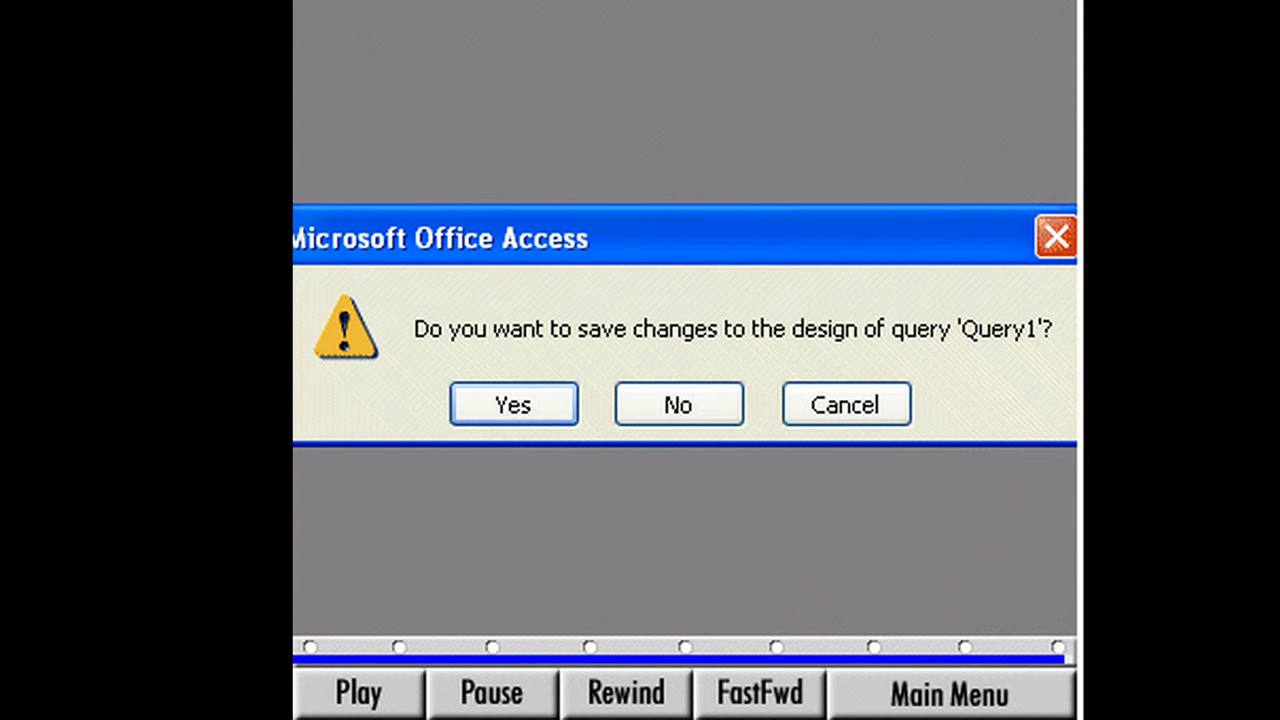
{"action": "left_click", "coordinate": [537, 400]}
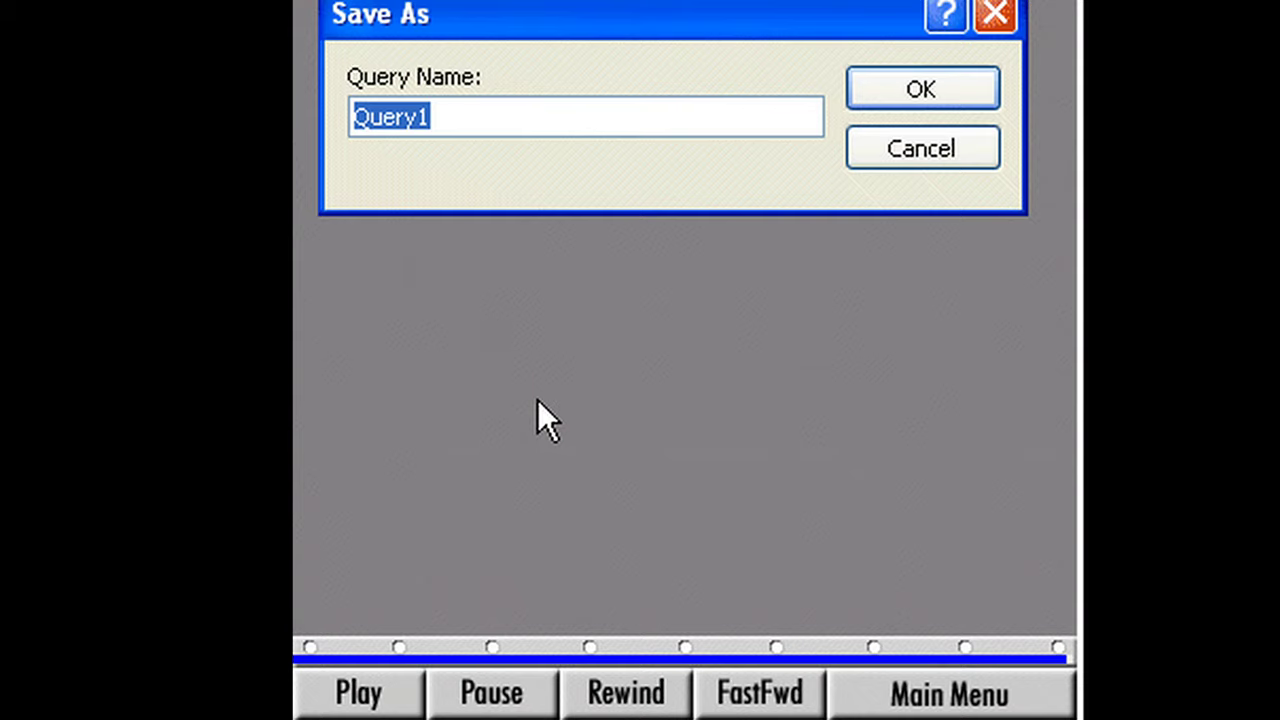
{"action": "type", "text": "QRY-Overdue"}
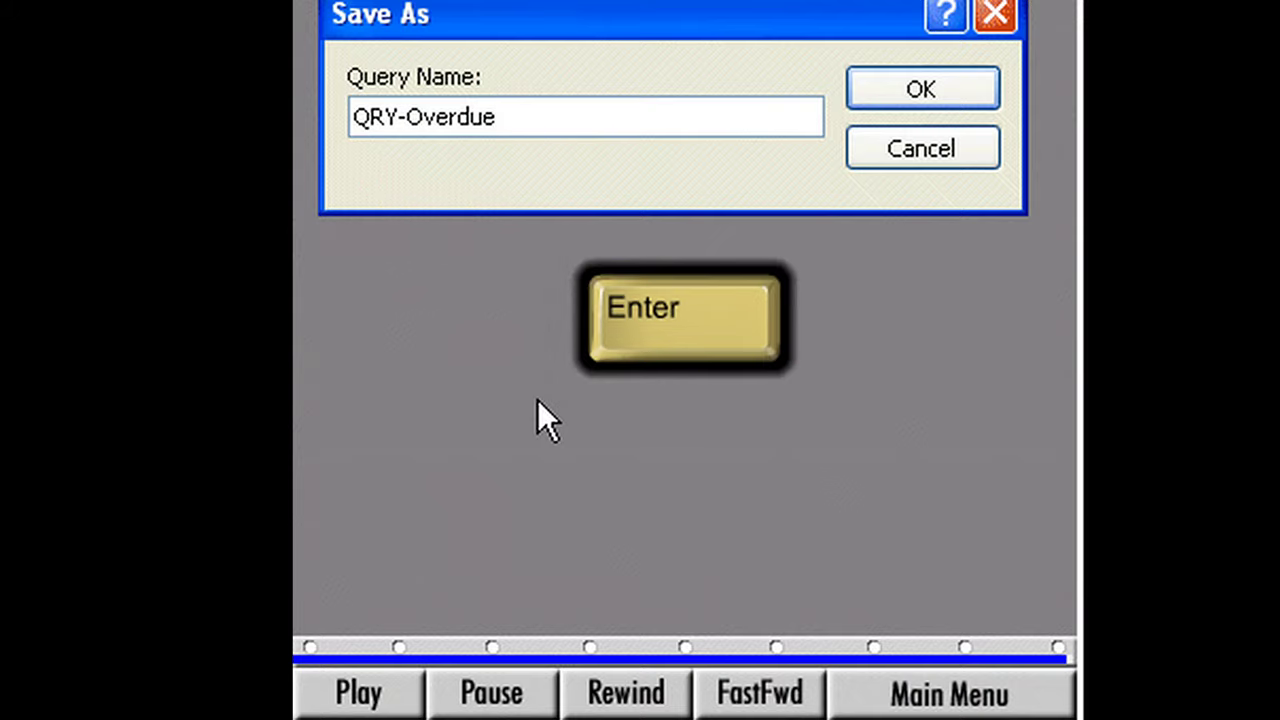
{"action": "key", "text": "Return"}
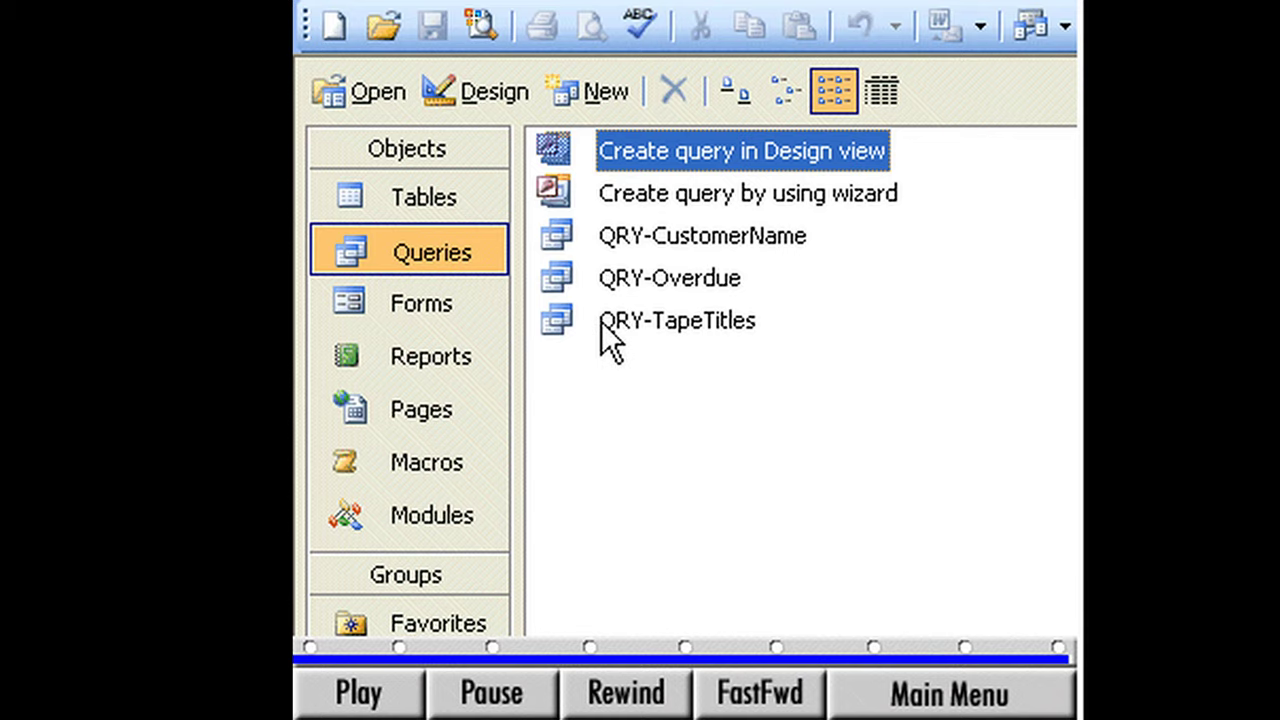
Step: Open the TBL-Inventory table's datasheet from the Tables list
{"action": "left_click", "coordinate": [431, 189]}
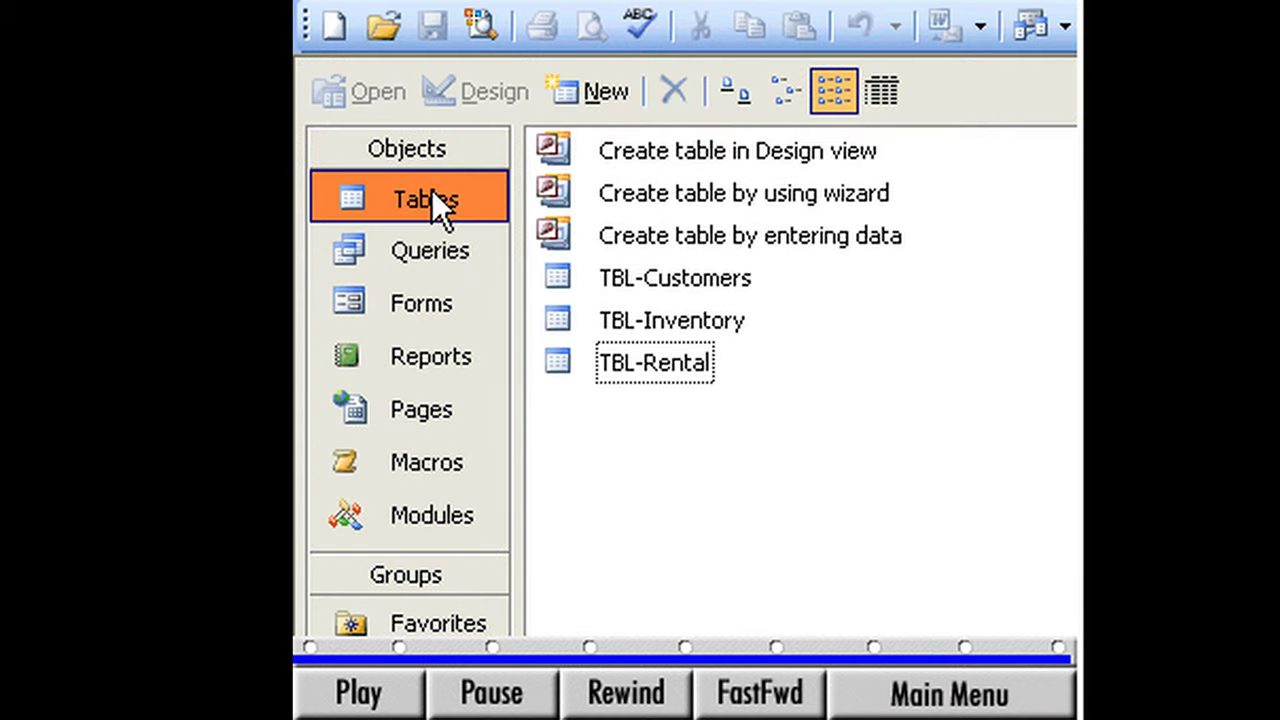
{"action": "left_click", "coordinate": [622, 318]}
{"action": "double_click", "coordinate": [622, 318]}
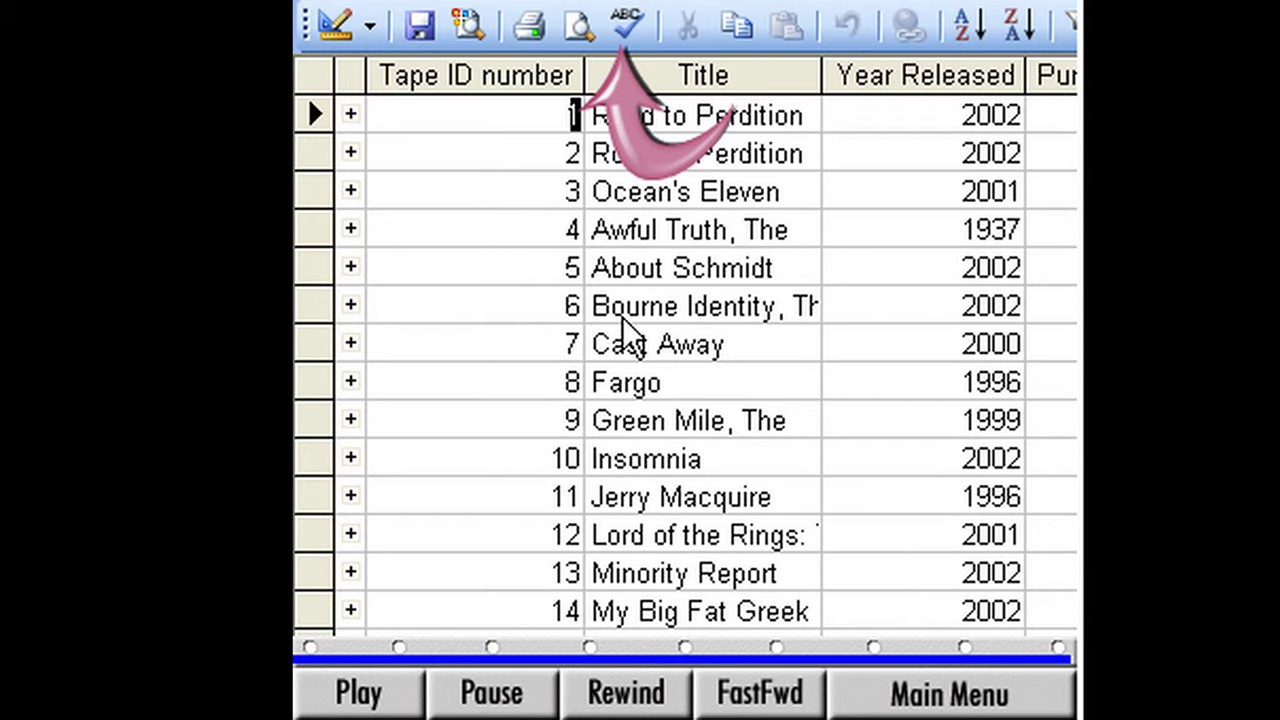
Step: Spell-check the titles, changing Macquire to MaGuire and Titantic to Titanic
{"action": "left_click", "coordinate": [626, 24]}
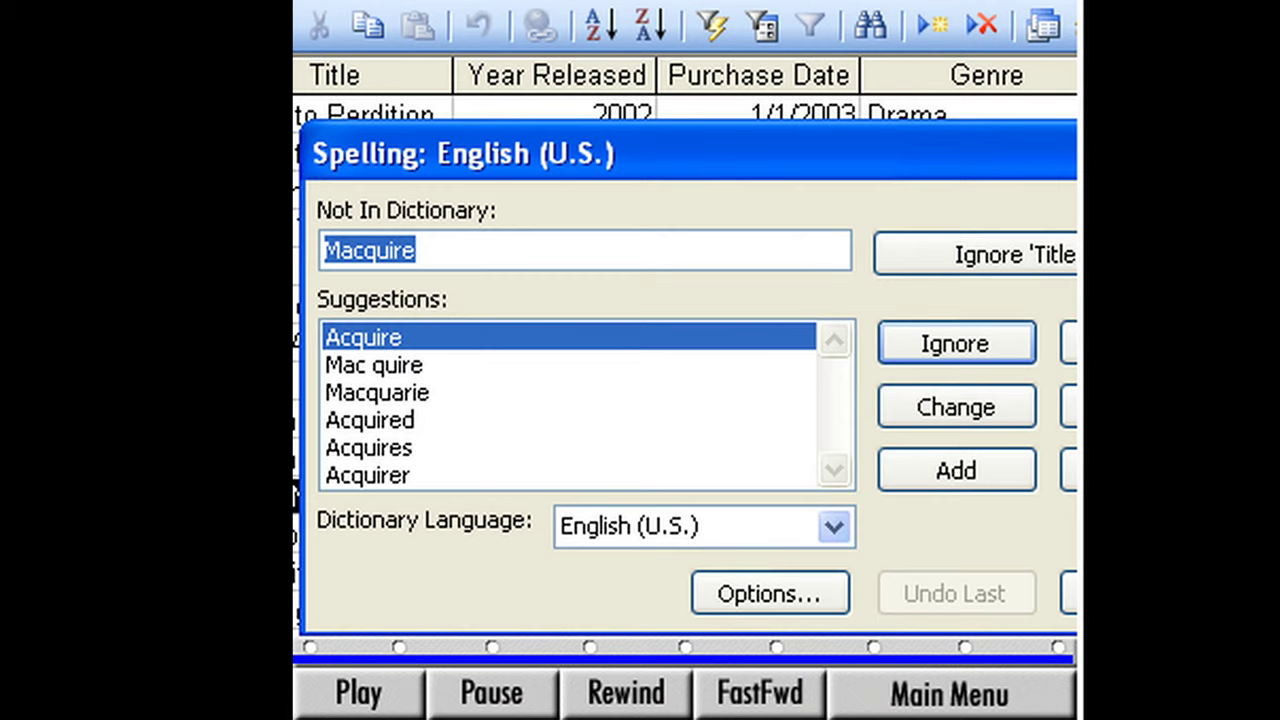
{"action": "type", "text": "MaGuire"}
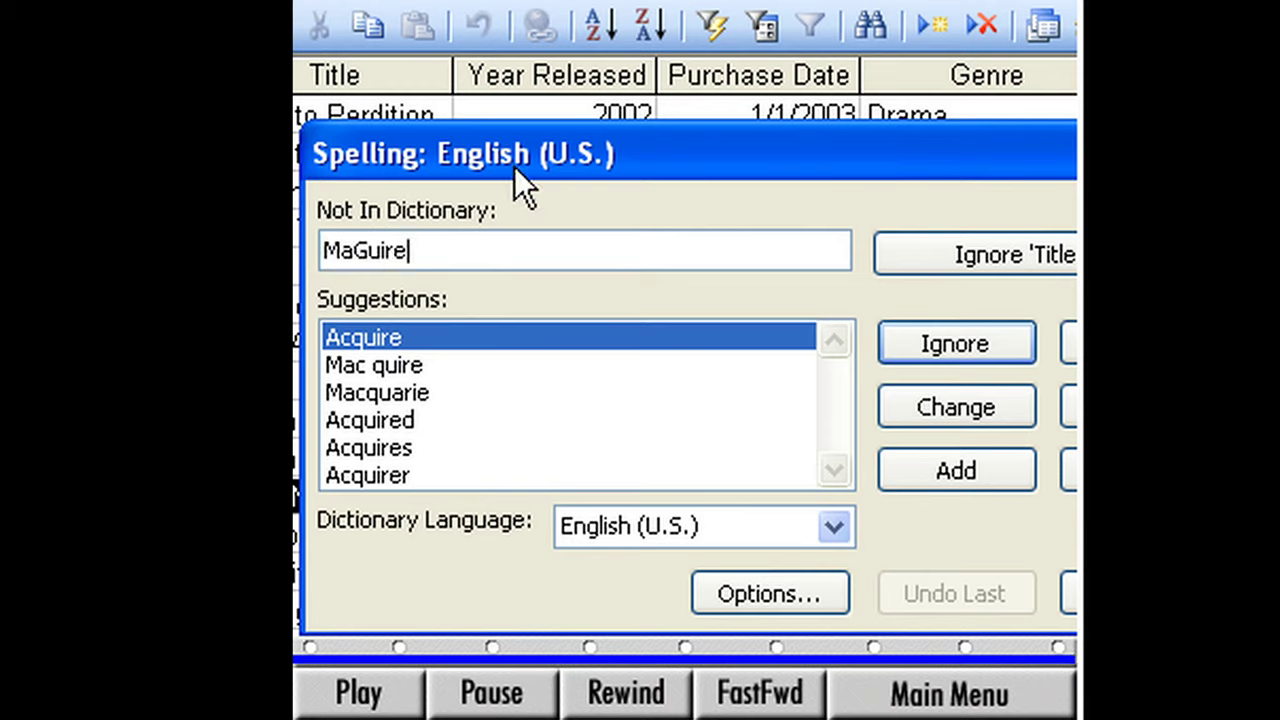
{"action": "left_click", "coordinate": [932, 402]}
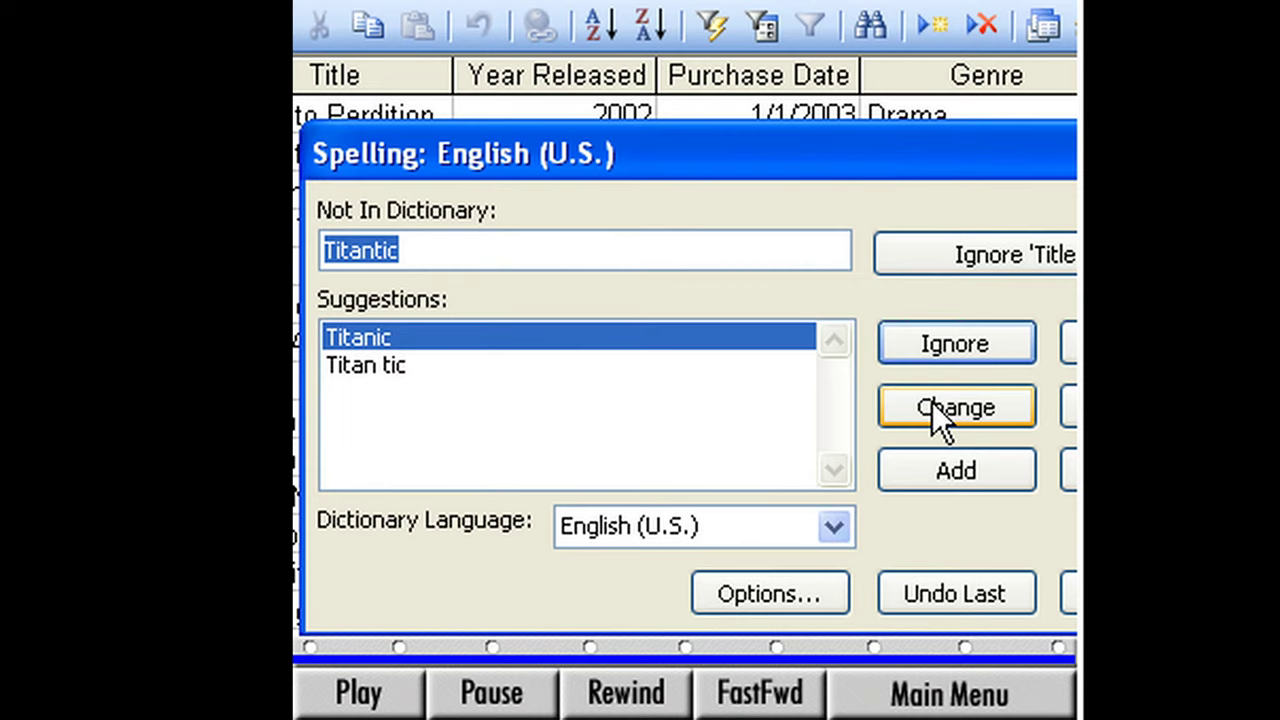
{"action": "left_click", "coordinate": [932, 402]}
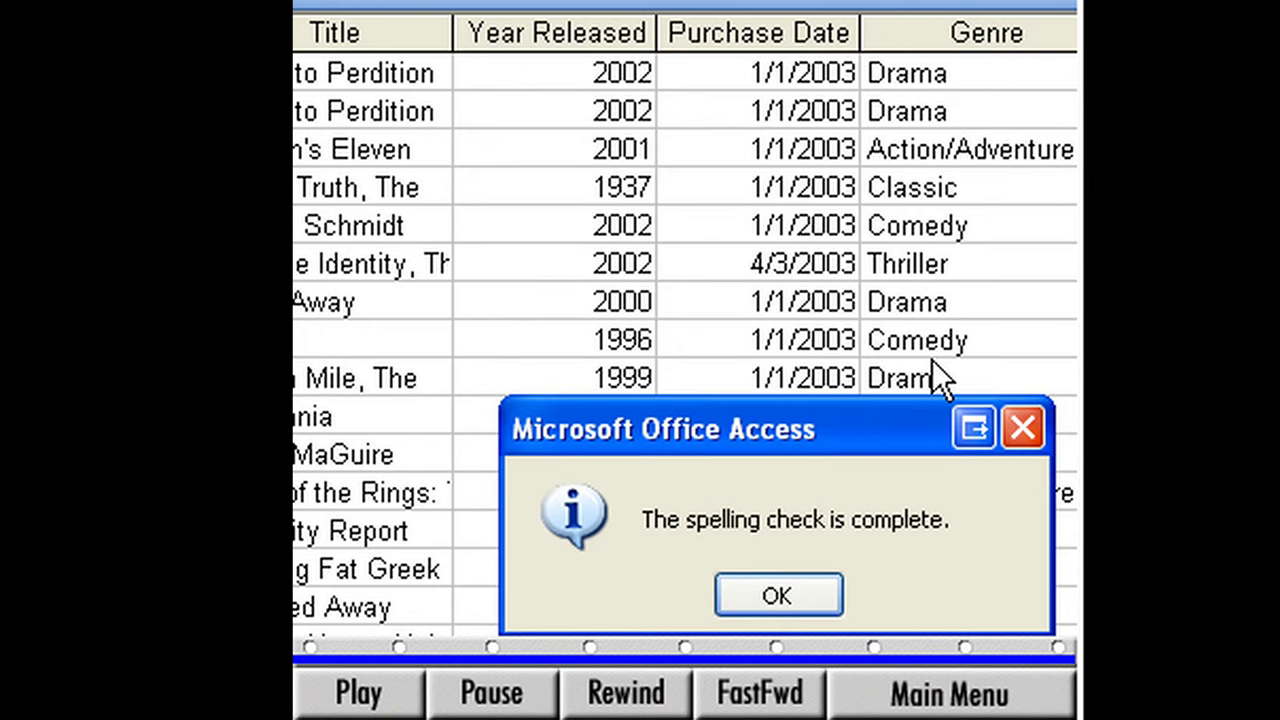
{"action": "left_click", "coordinate": [777, 598]}
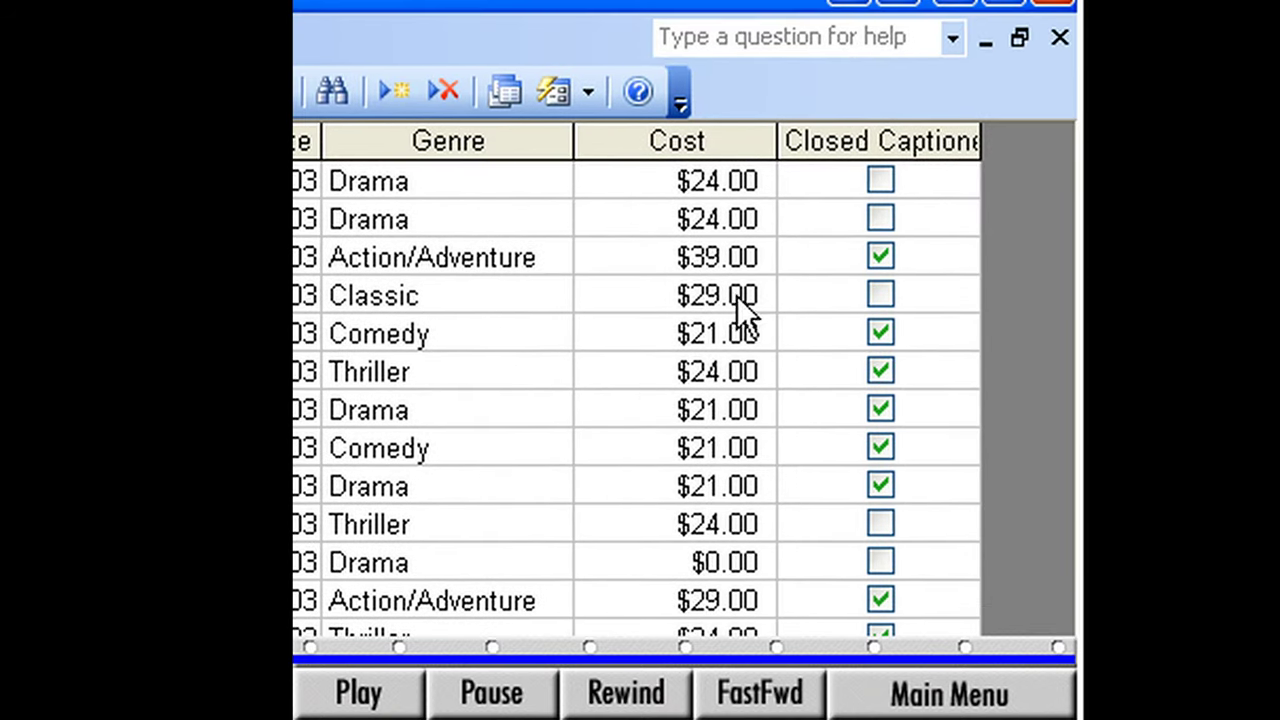
Step: Close the TBL-Inventory datasheet window
{"action": "left_click", "coordinate": [1057, 37]}
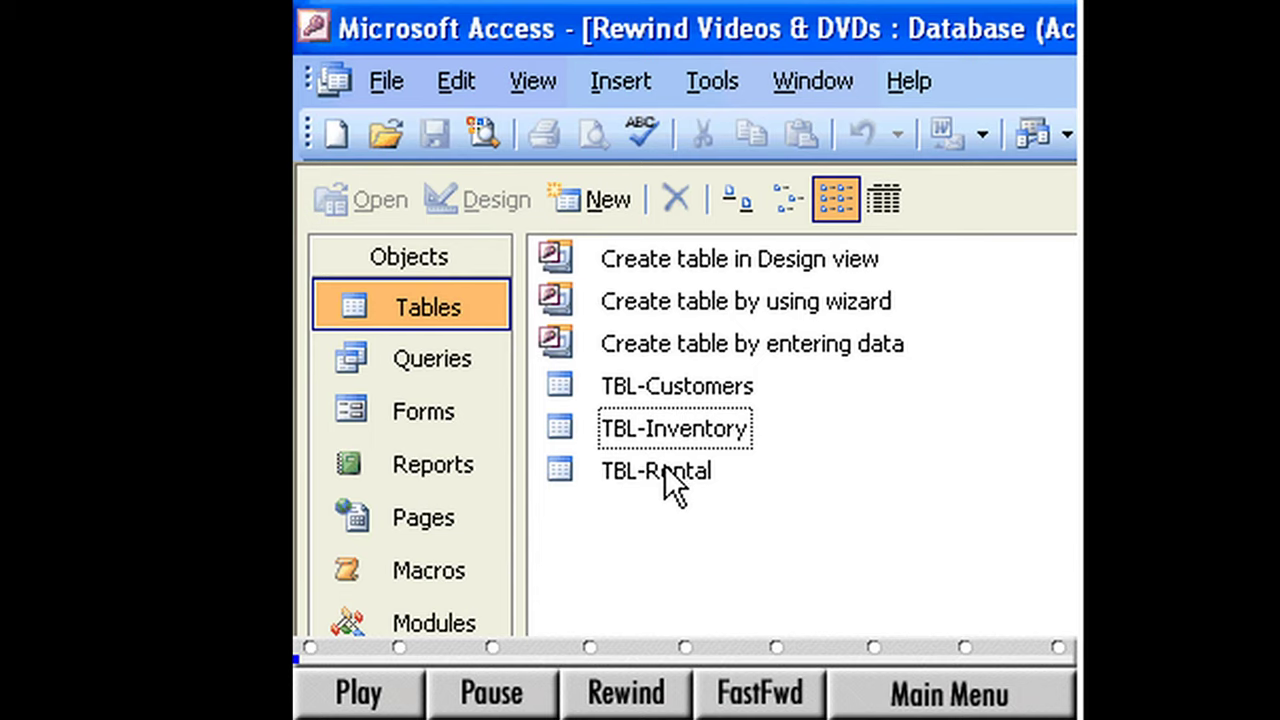
Step: Create a new blank report in Design View with QRY-Overdue as its data source
{"action": "left_click", "coordinate": [446, 458]}
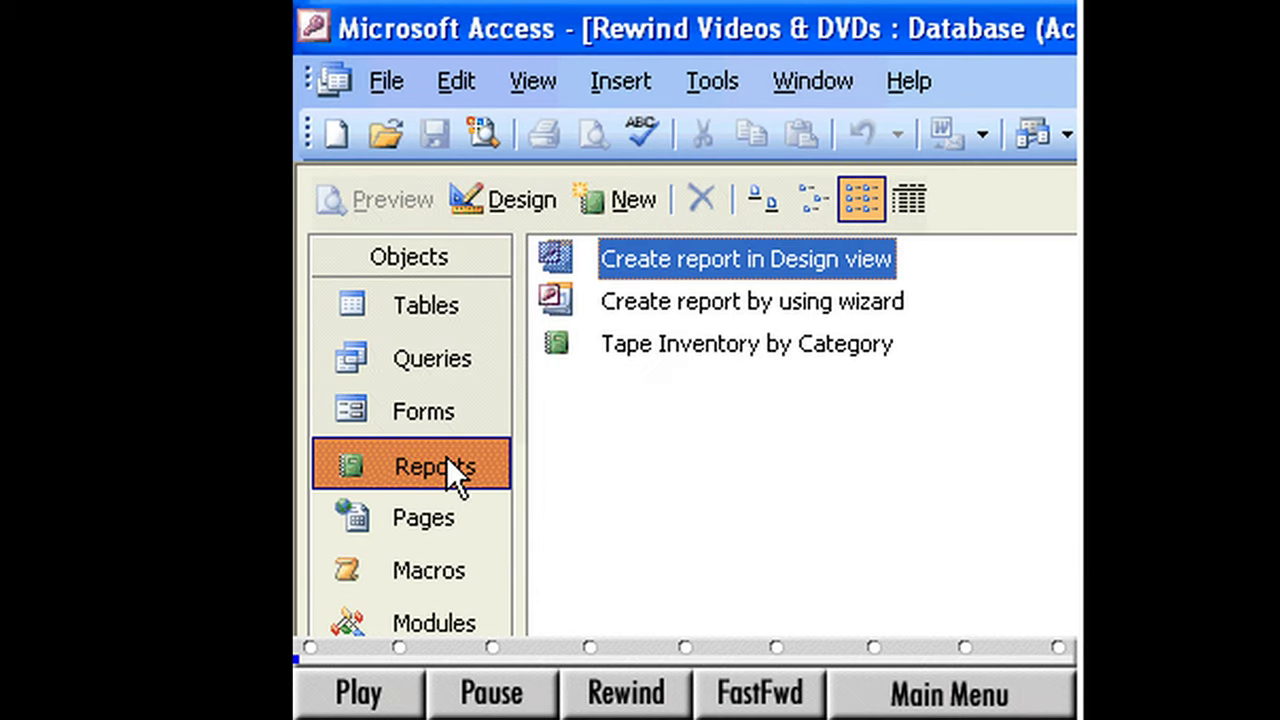
{"action": "left_click", "coordinate": [612, 203]}
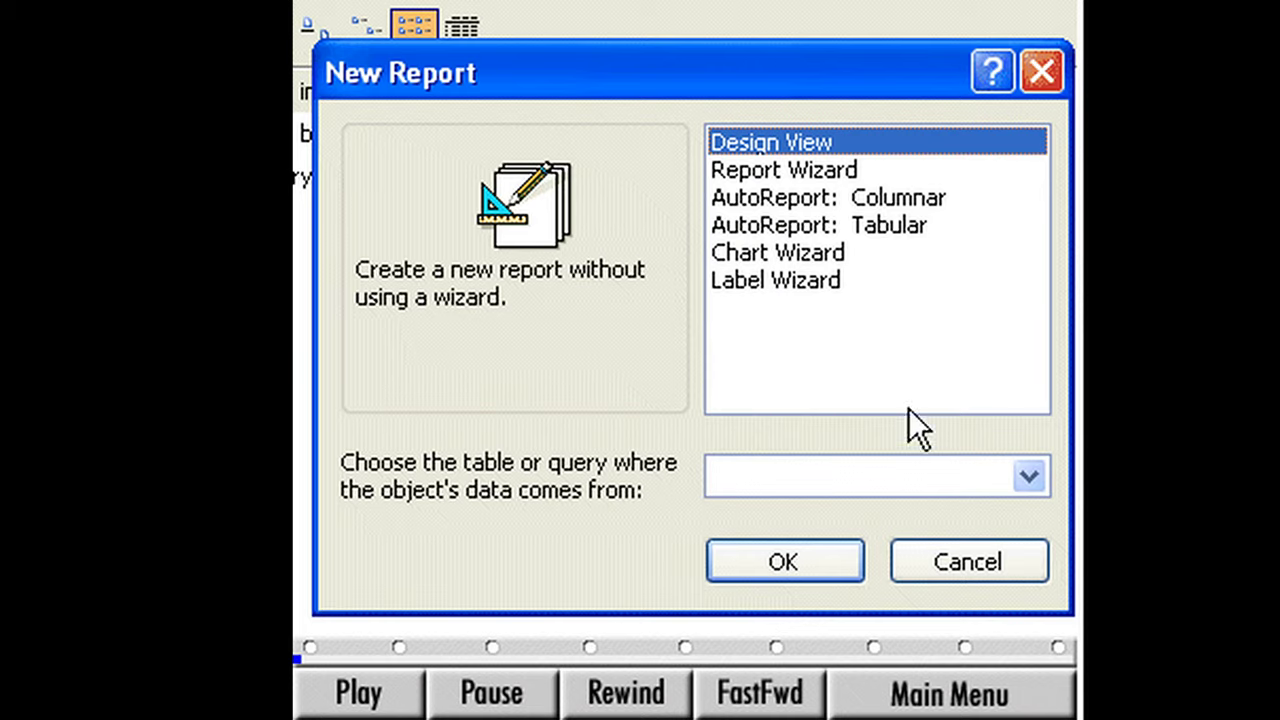
{"action": "left_click", "coordinate": [1029, 474]}
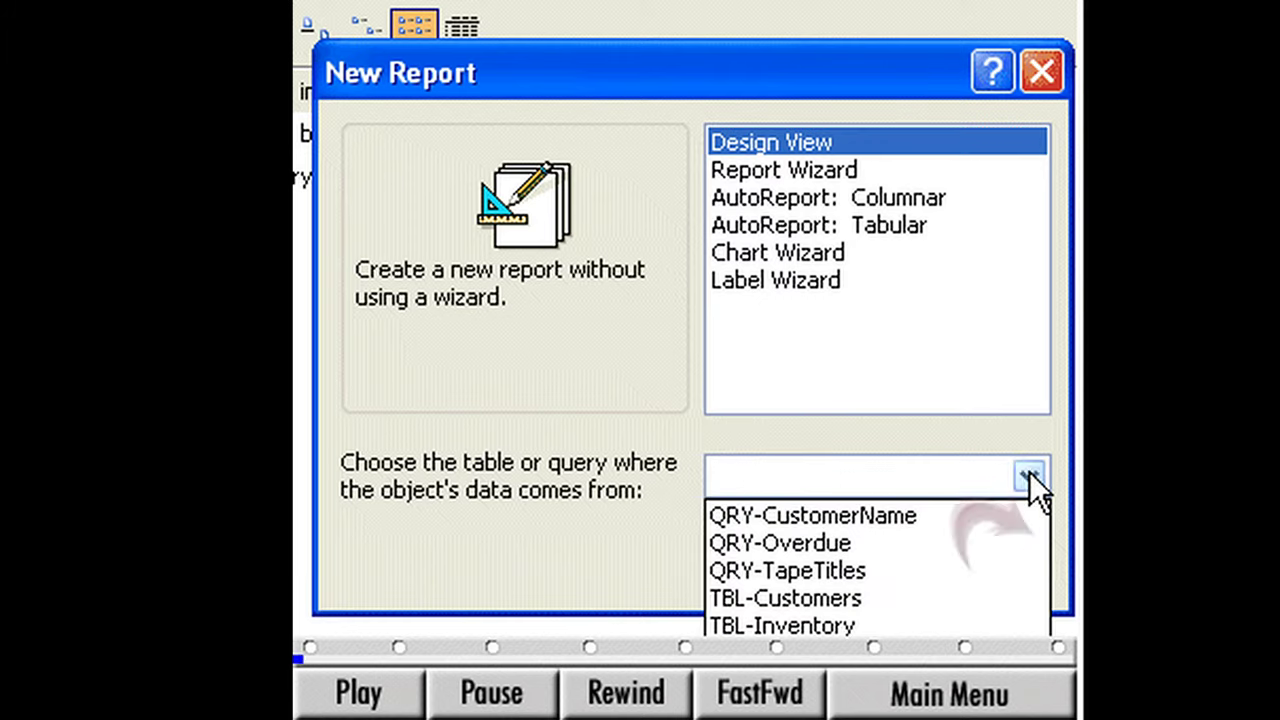
{"action": "left_click", "coordinate": [900, 542]}
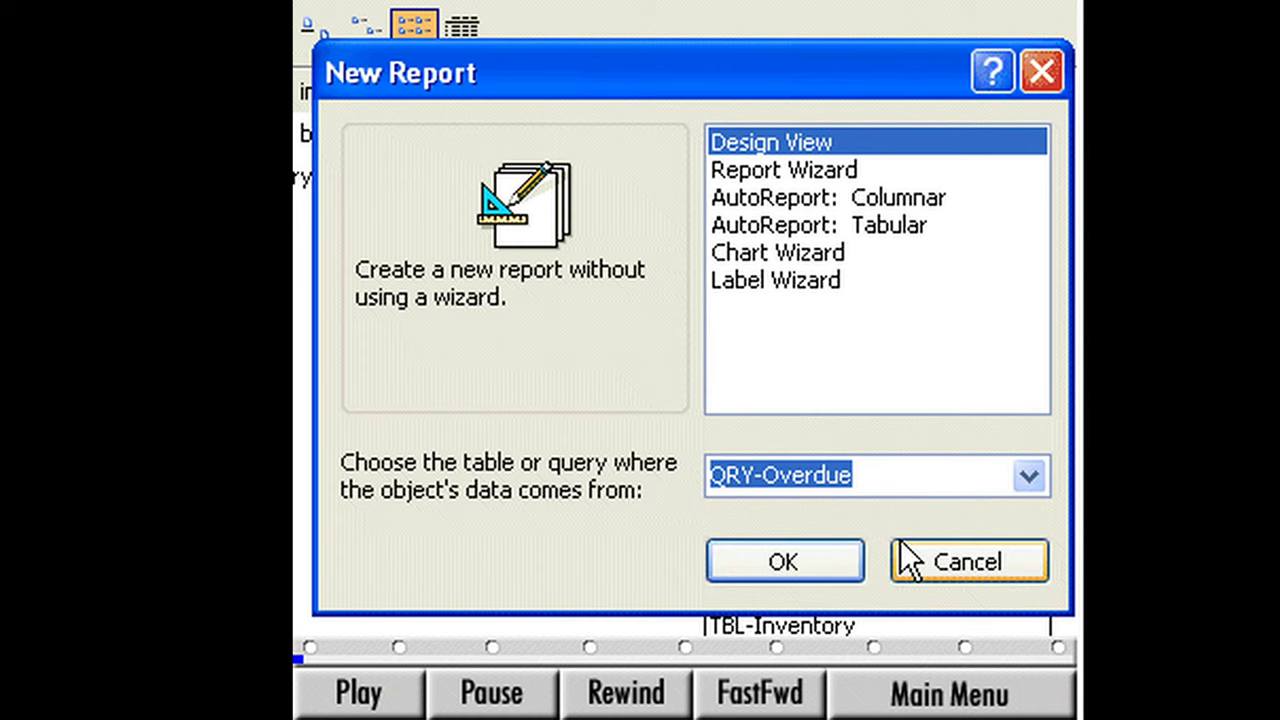
{"action": "left_click", "coordinate": [828, 568]}
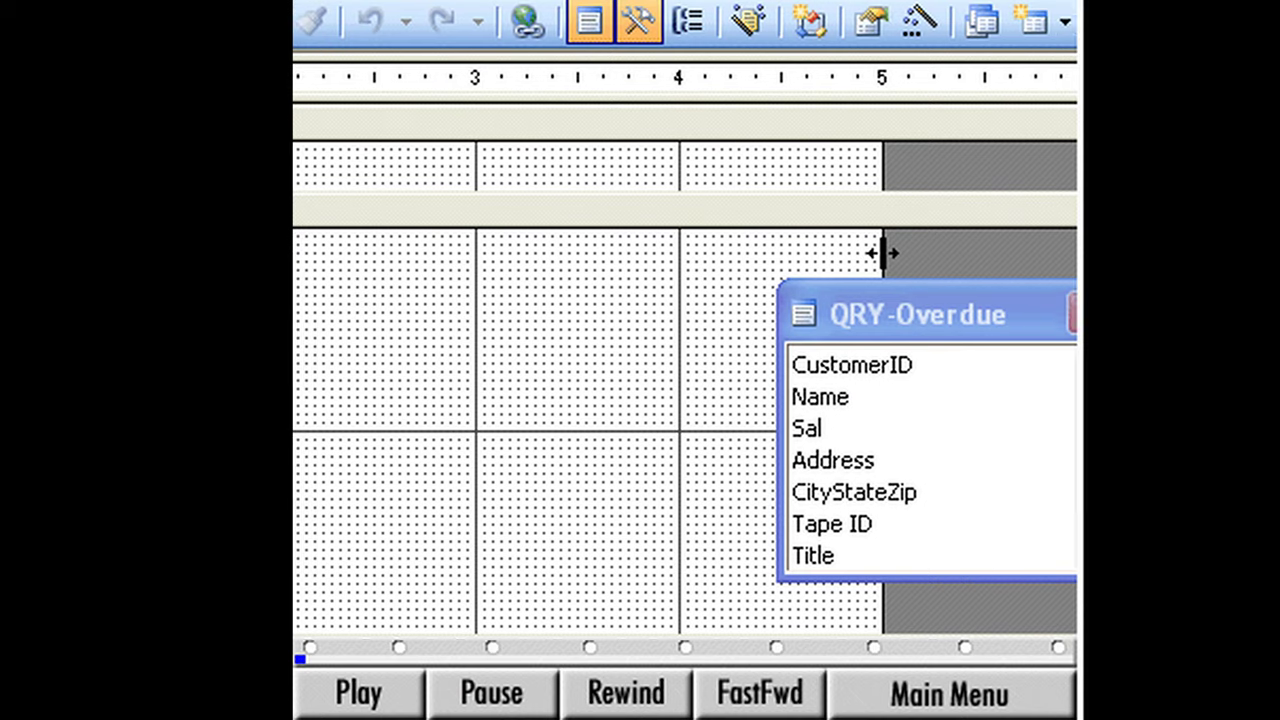
Step: Widen the report to 6.5 inches and drag the Page Footer down to enlarge Detail
{"action": "left_click_drag", "start_coordinate": [650, 253], "coordinate": [955, 253]}
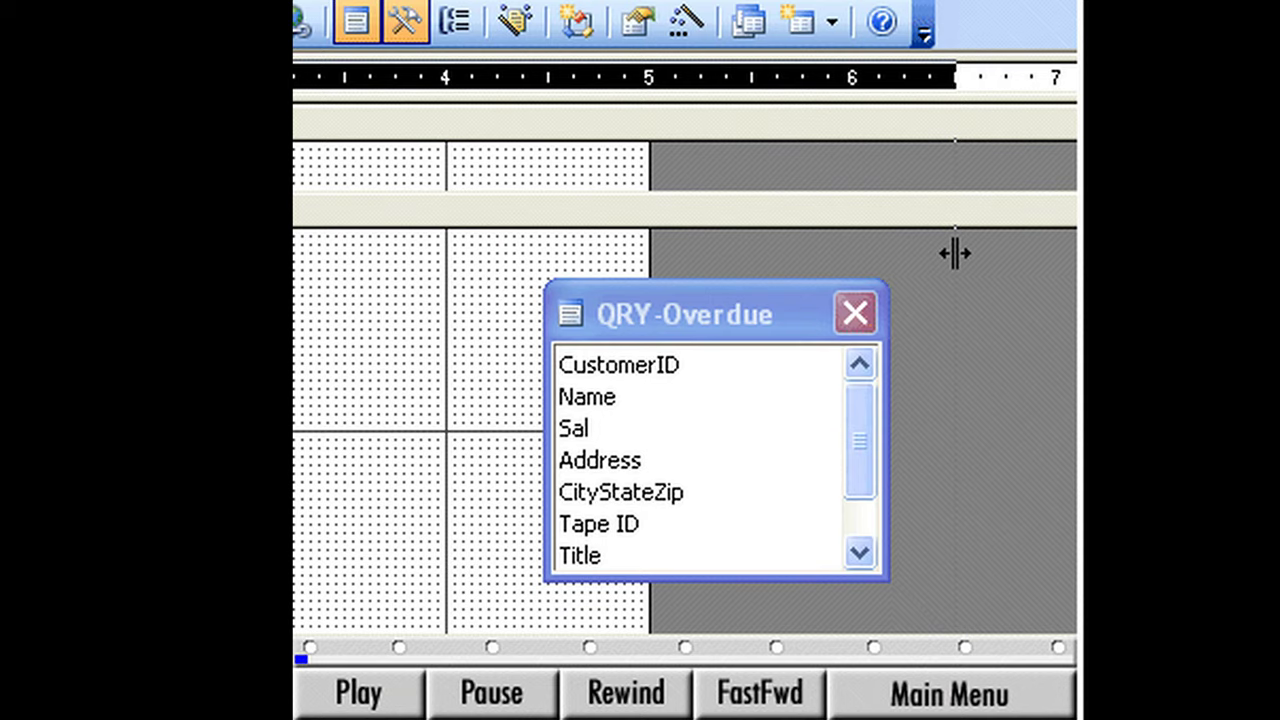
{"action": "left_click_drag", "start_coordinate": [955, 253], "coordinate": [955, 253]}
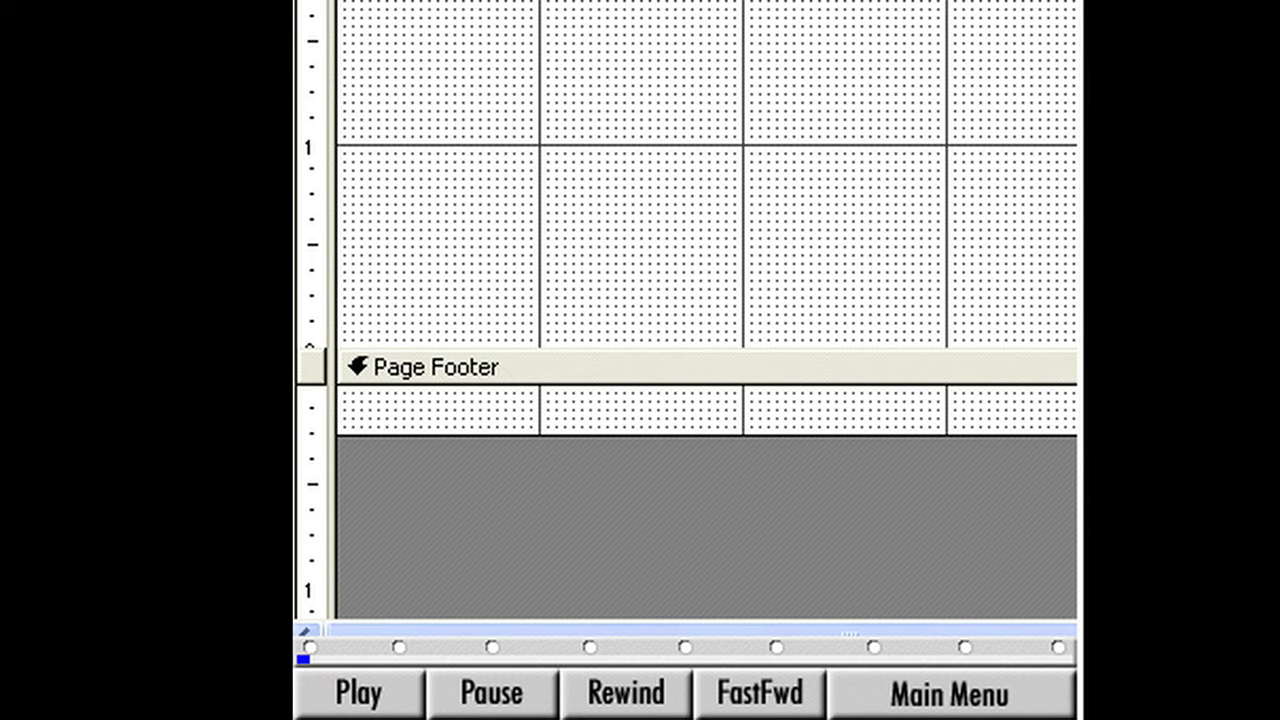
{"action": "left_click", "coordinate": [667, 352]}
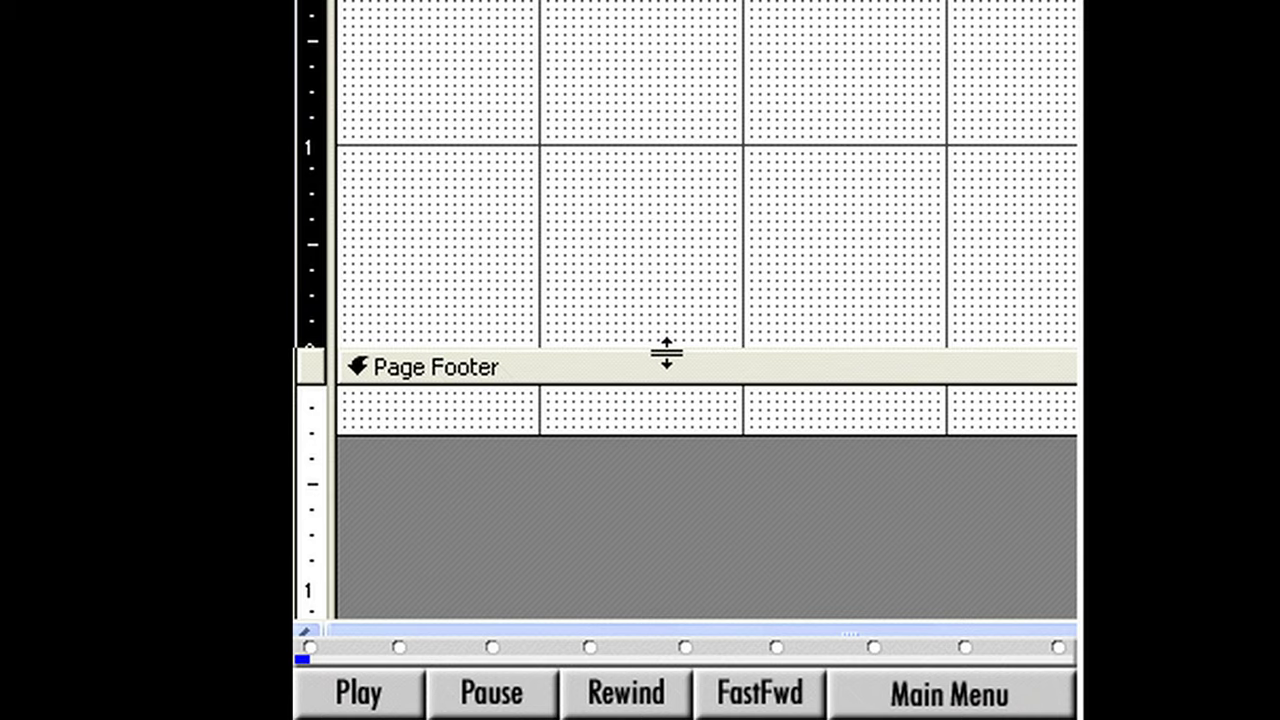
{"action": "mouse_move", "coordinate": [667, 352]}
{"action": "left_mouse_down"}
{"action": "mouse_move", "coordinate": [666, 594]}
{"action": "mouse_move", "coordinate": [667, 370]}
{"action": "left_mouse_up"}
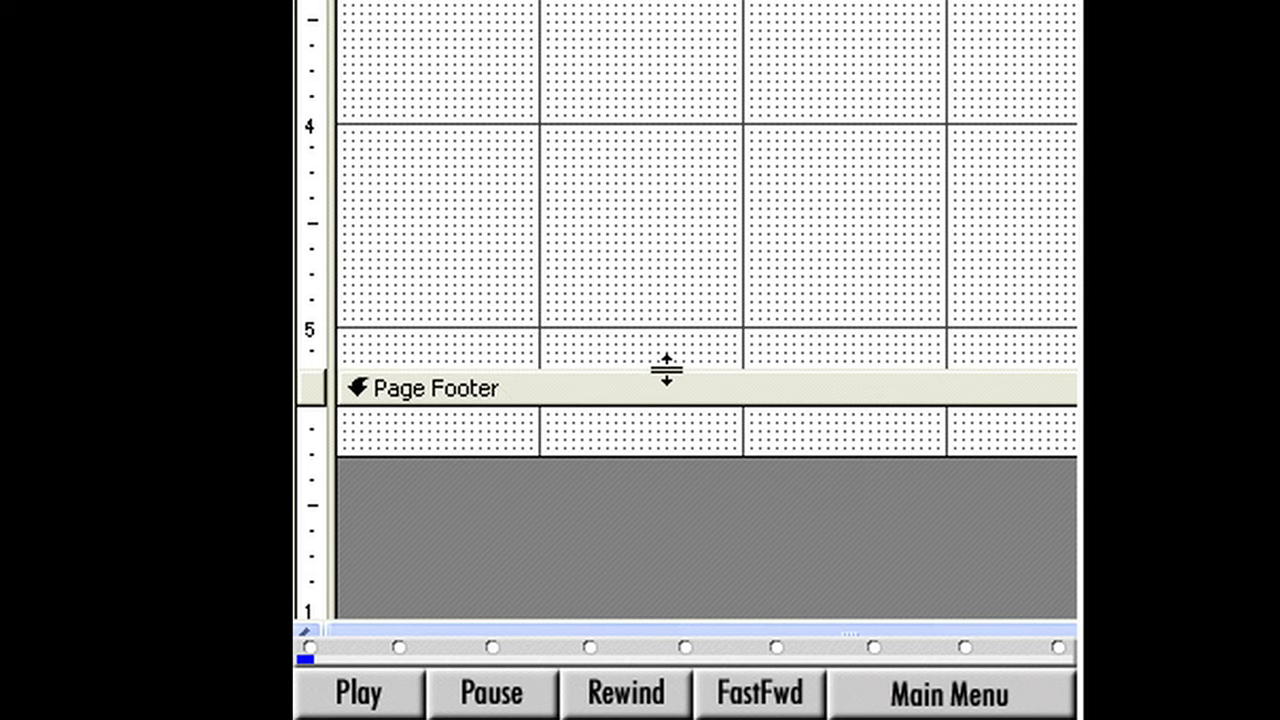
{"action": "key", "text": "Page_Up"}
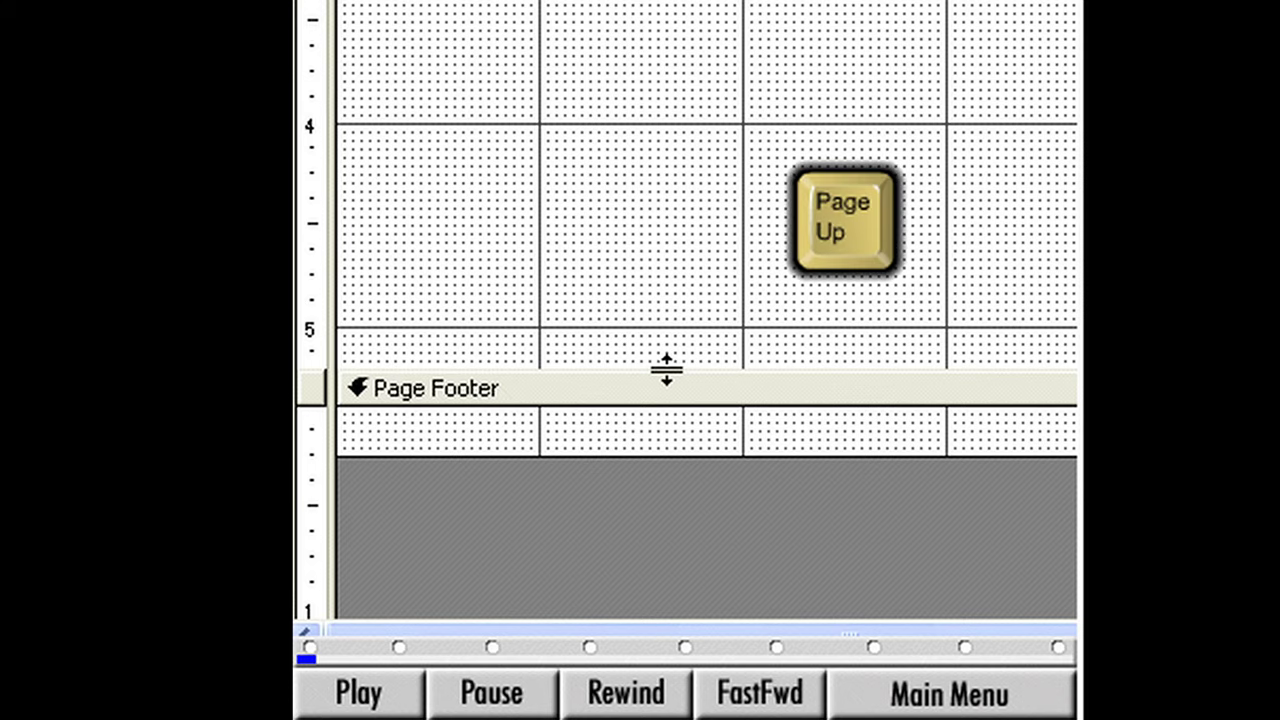
{"action": "key", "text": "Page_Up"}
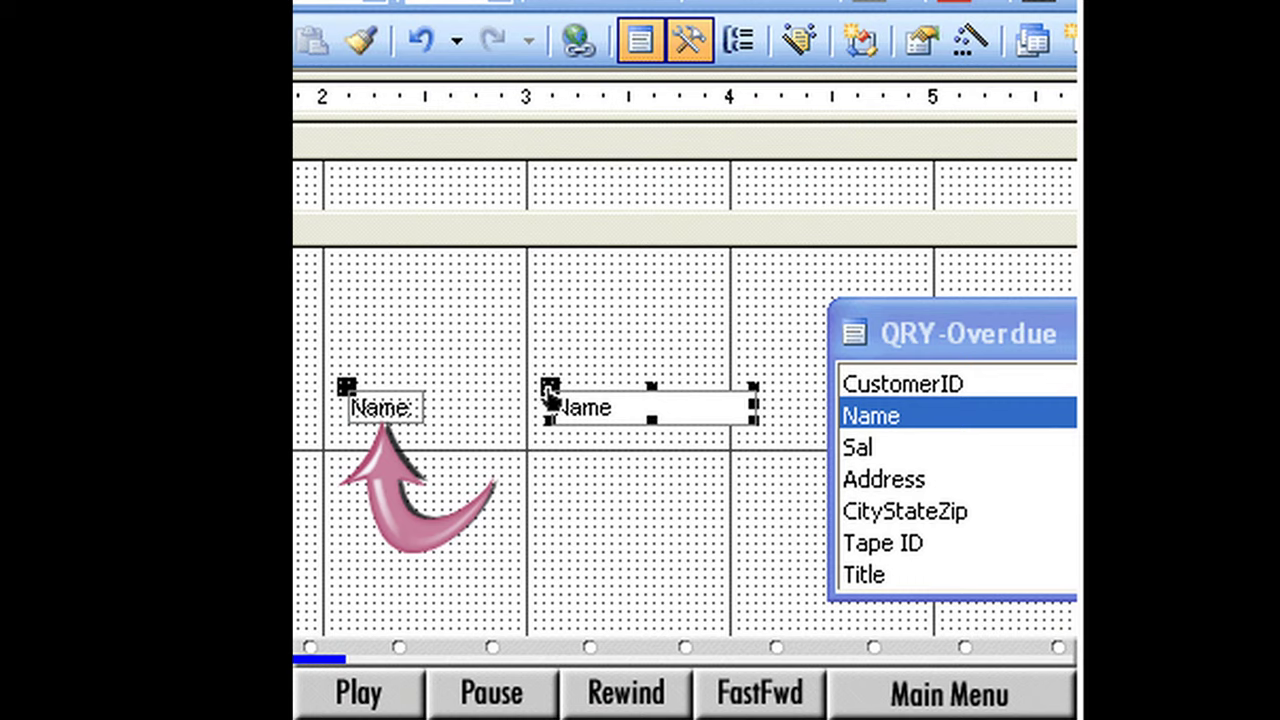
Step: Delete the Name label and move the Name text box to Detail's upper-left corner
{"action": "left_click", "coordinate": [388, 418]}
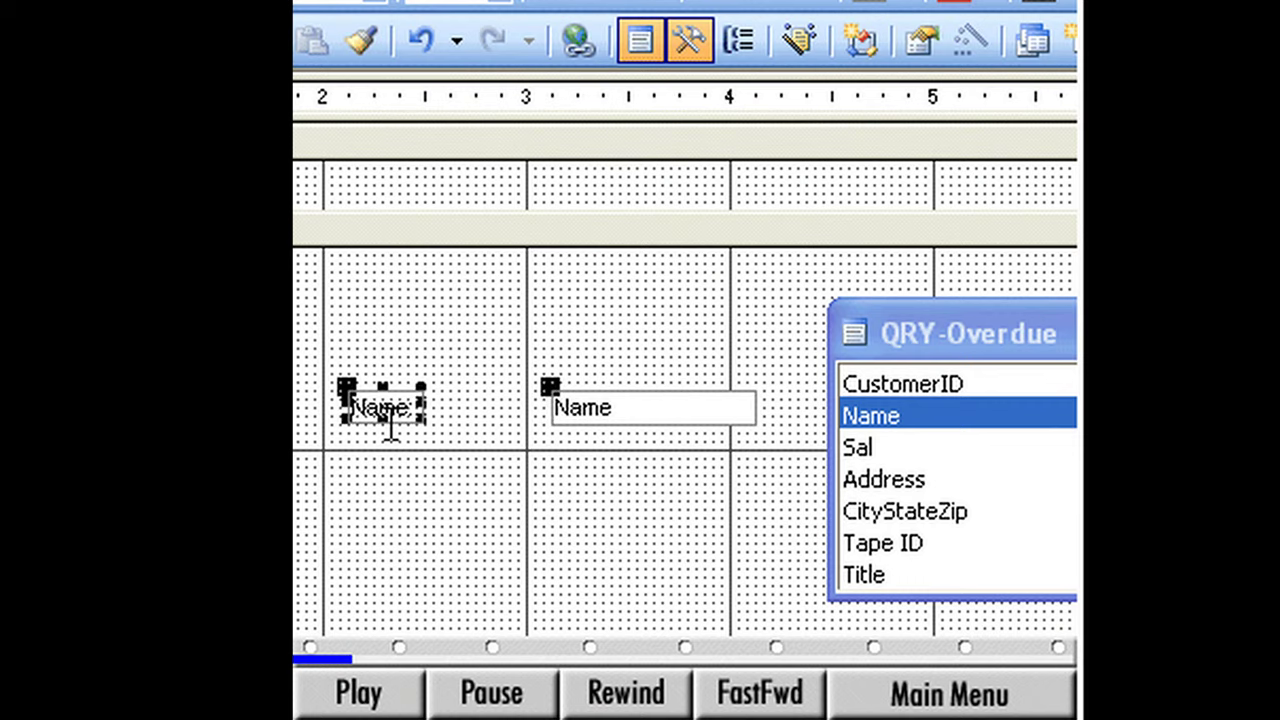
{"action": "key", "text": "Delete"}
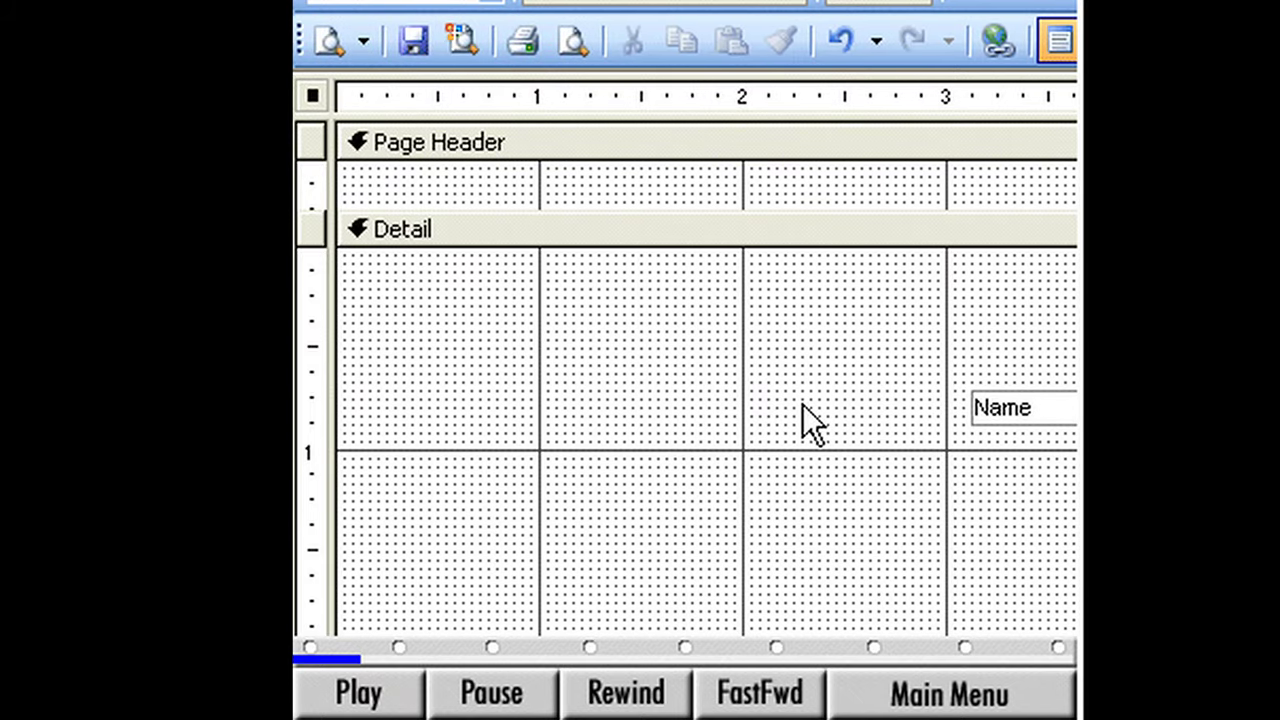
{"action": "left_click", "coordinate": [1060, 408]}
{"action": "left_click_drag", "start_coordinate": [1062, 408], "coordinate": [425, 318]}
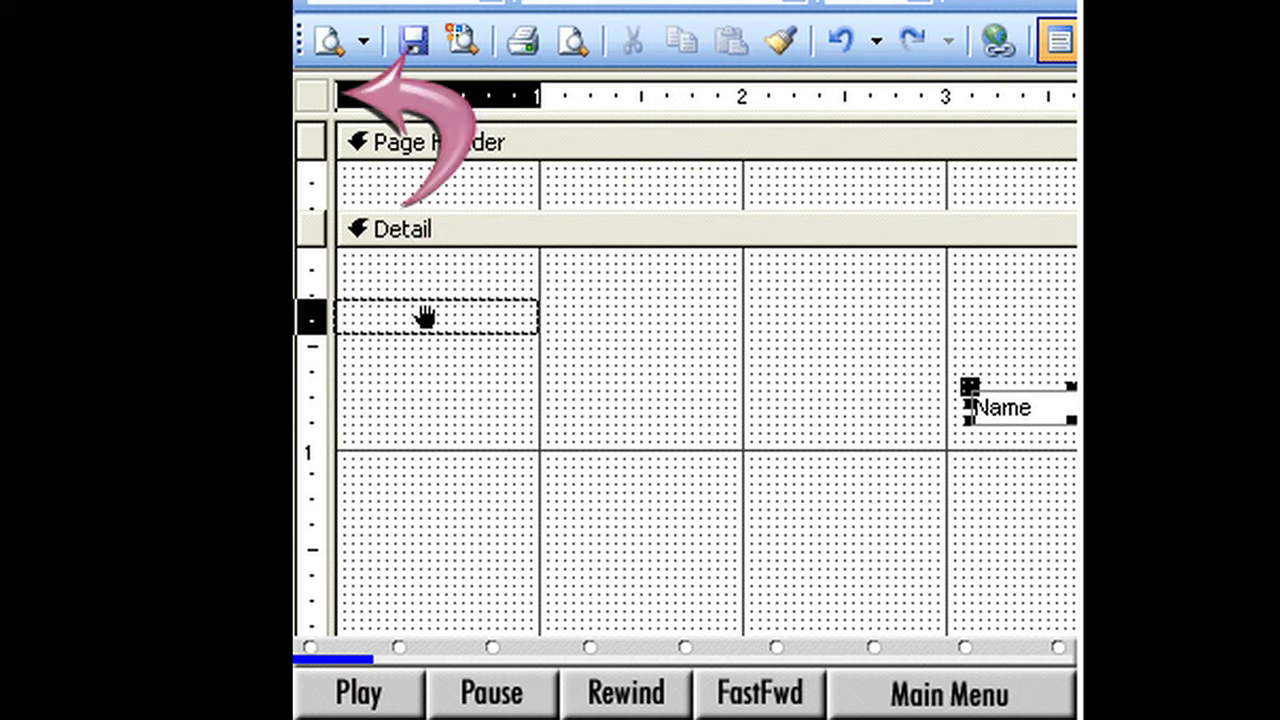
{"action": "left_click_drag", "start_coordinate": [425, 316], "coordinate": [428, 314]}
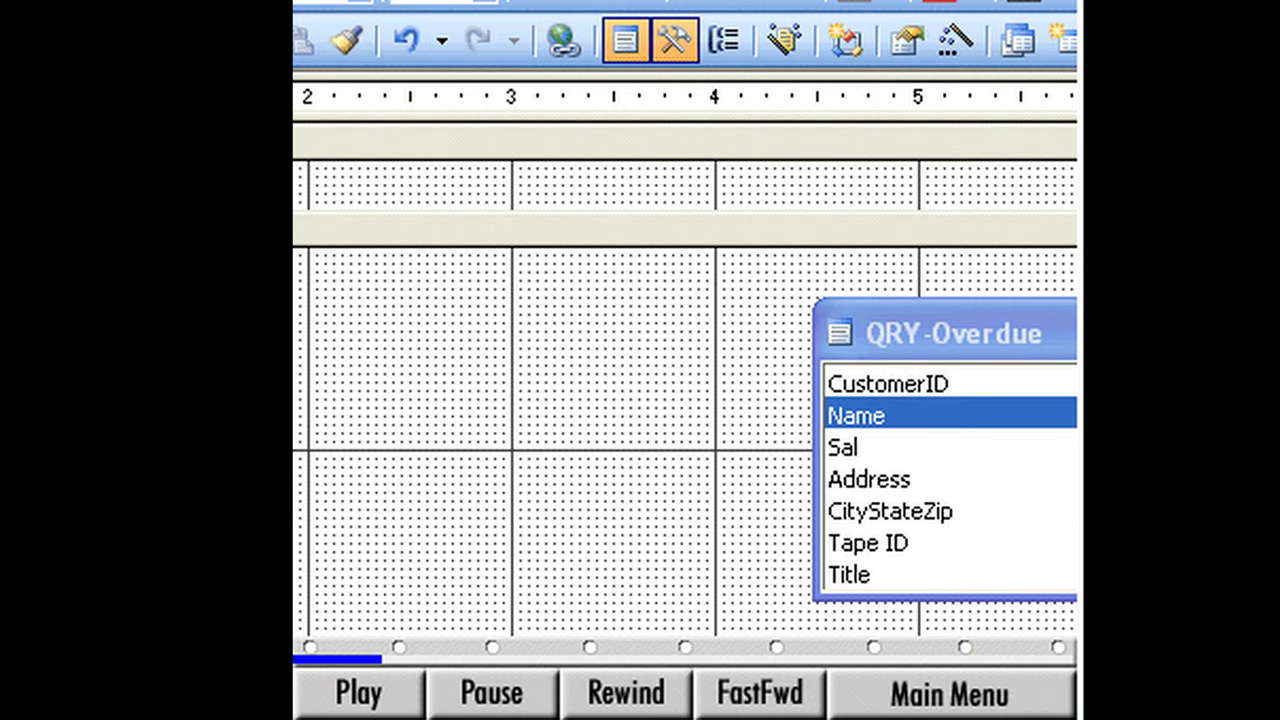
Step: Add the Address field to Detail, delete its label, and place it just below Name
{"action": "left_click", "coordinate": [866, 474]}
{"action": "left_click_drag", "start_coordinate": [866, 474], "coordinate": [543, 510]}
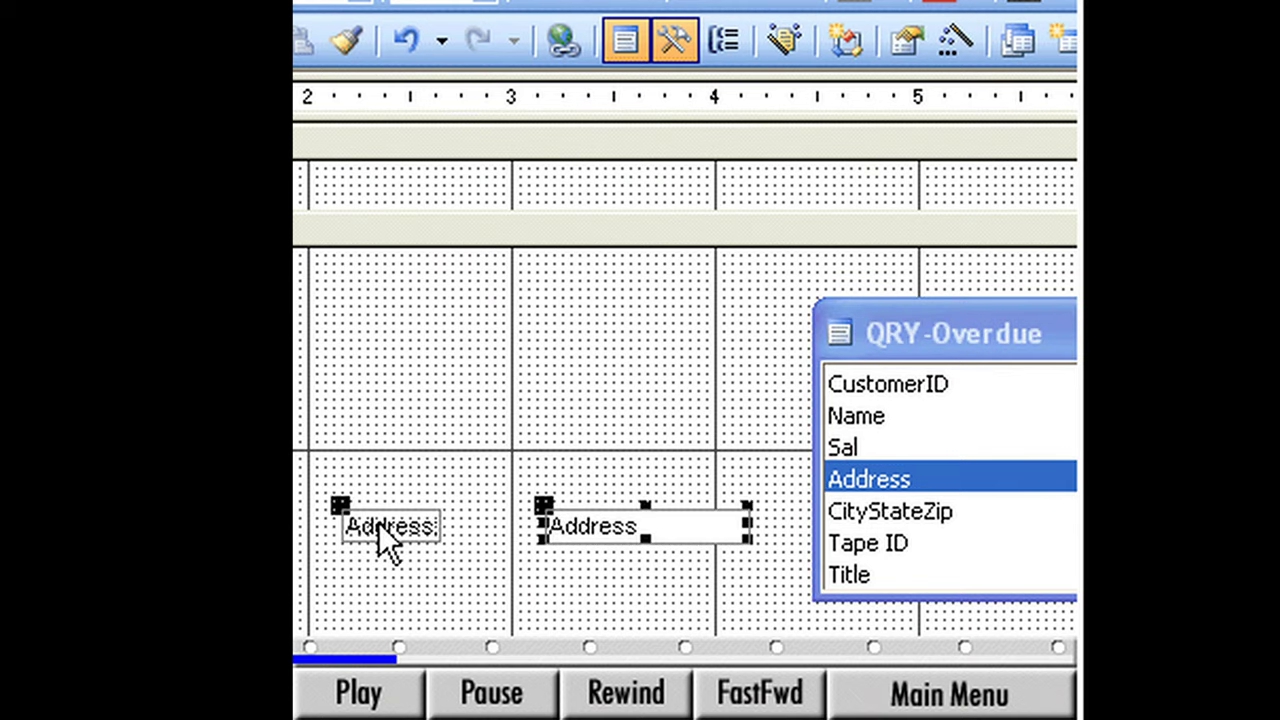
{"action": "left_click", "coordinate": [378, 524]}
{"action": "key", "text": "Delete"}
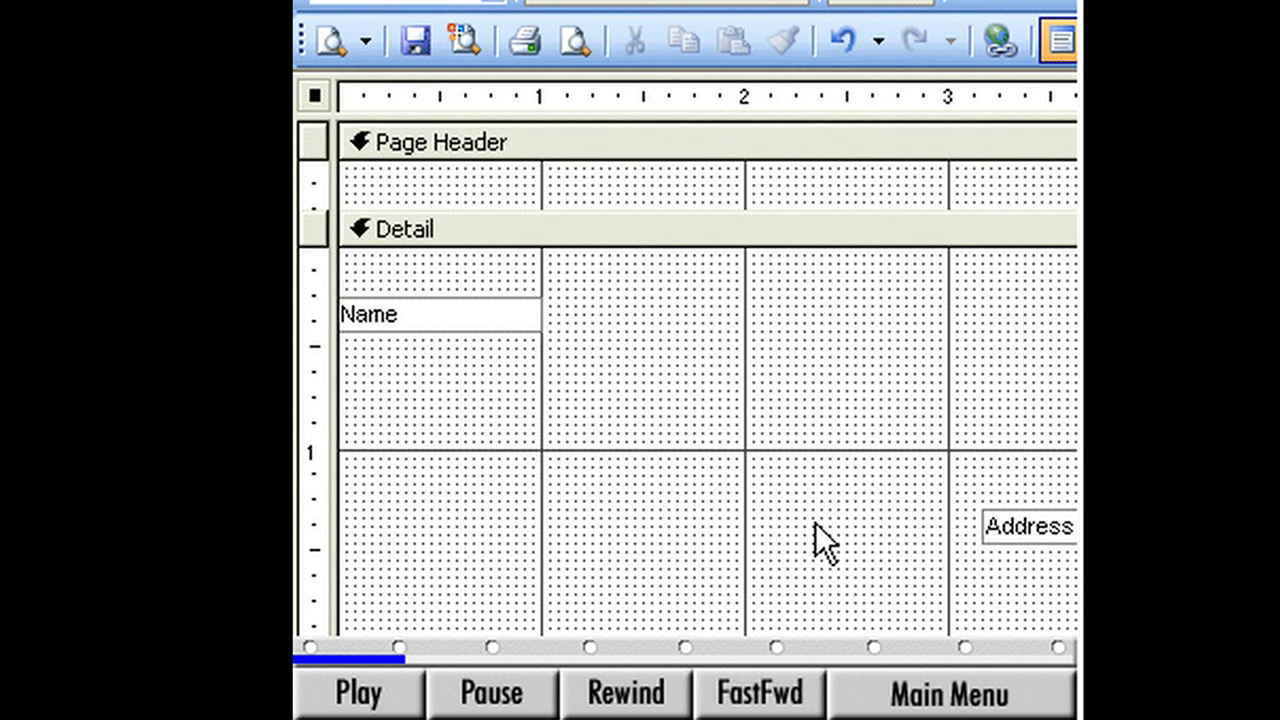
{"action": "left_click", "coordinate": [1020, 530]}
{"action": "left_click_drag", "start_coordinate": [1022, 540], "coordinate": [379, 374]}
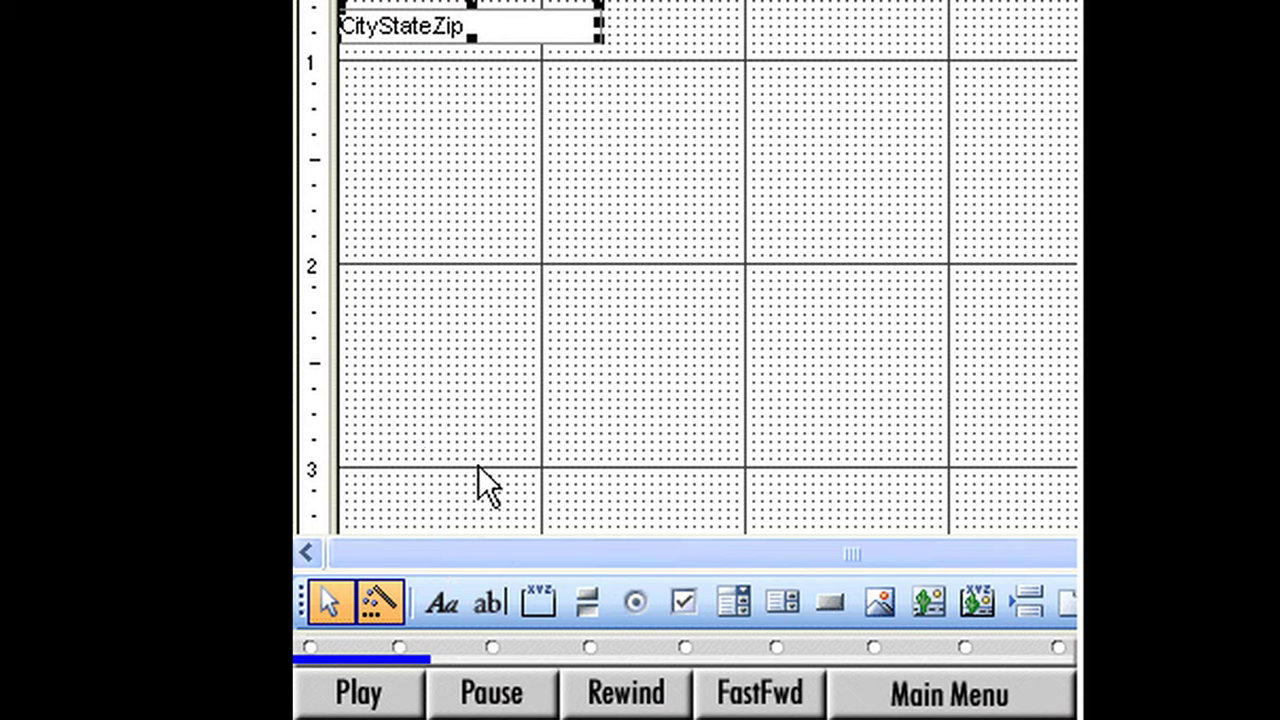
Step: Add a 'Dear' label below the CityStateZip field
{"action": "left_click", "coordinate": [436, 596]}
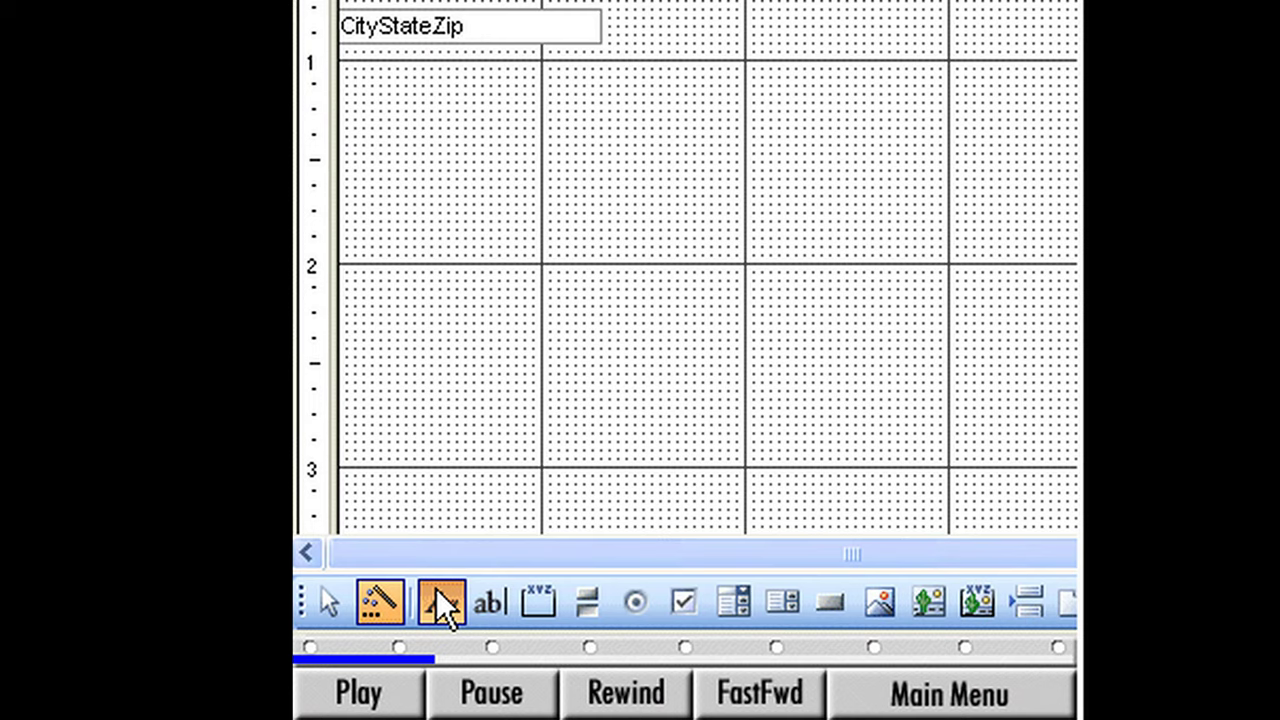
{"action": "left_click", "coordinate": [341, 63]}
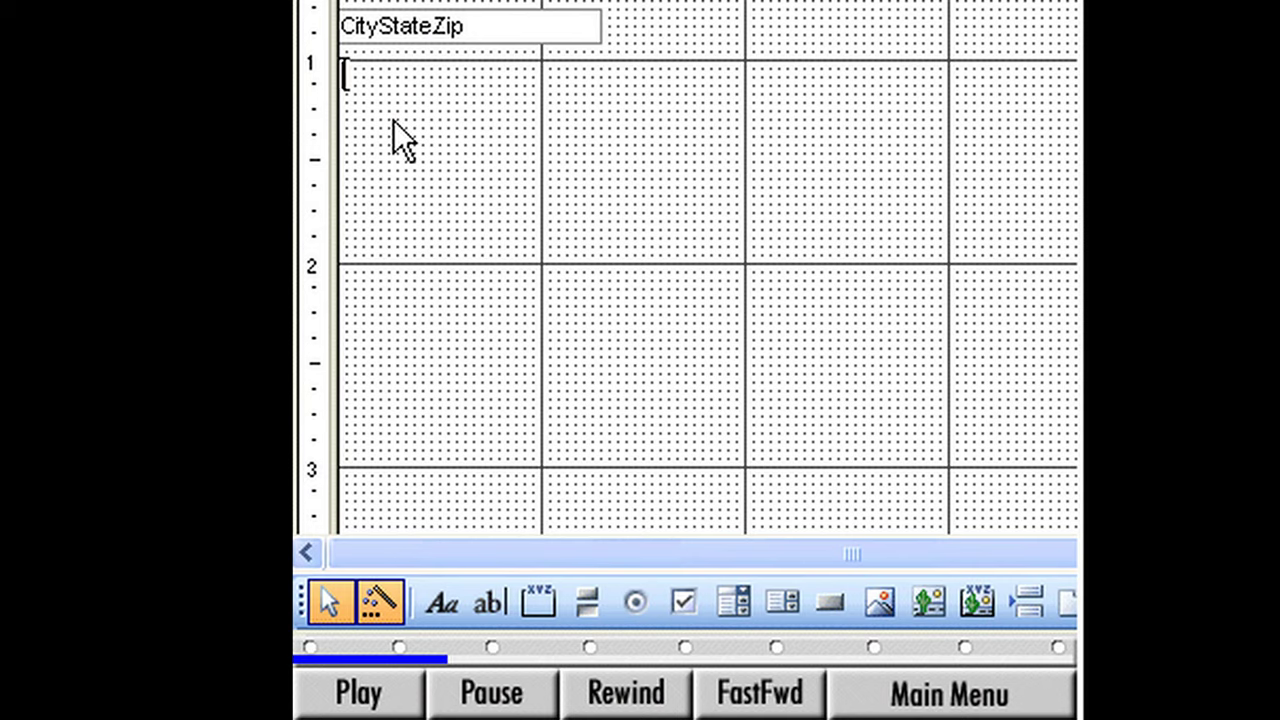
{"action": "type", "text": "Dear"}
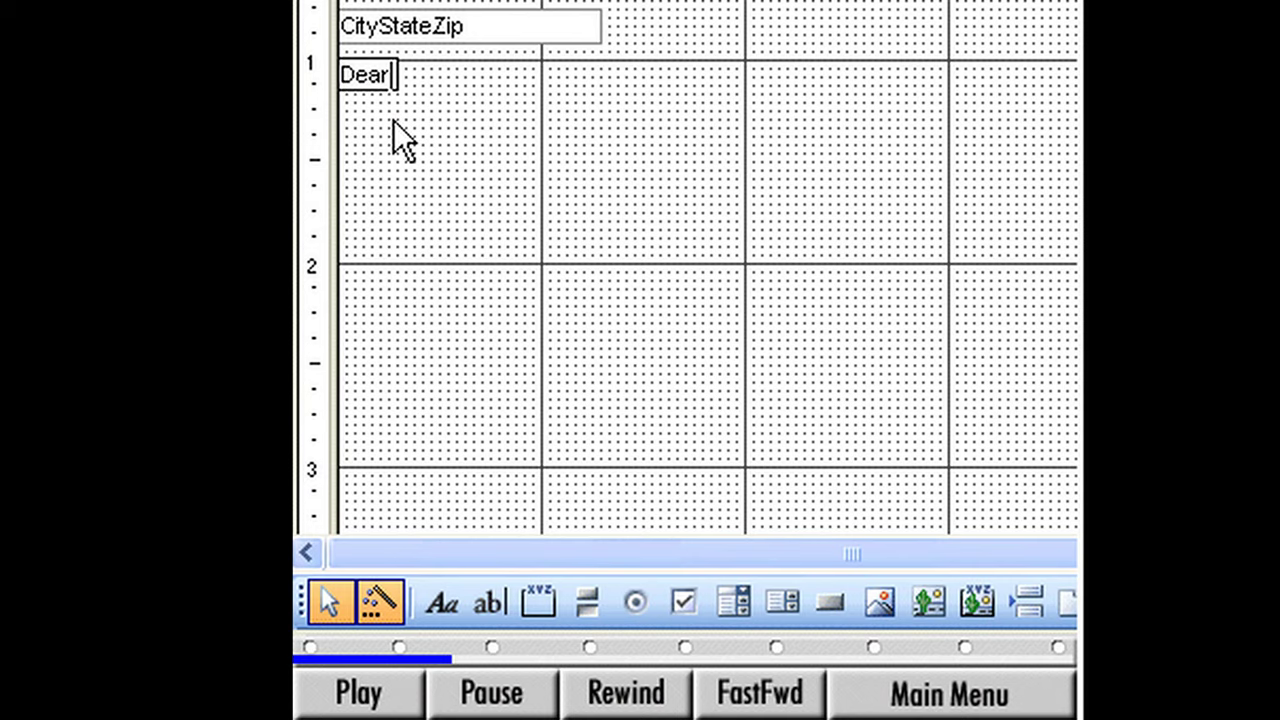
{"action": "key", "text": "Return"}
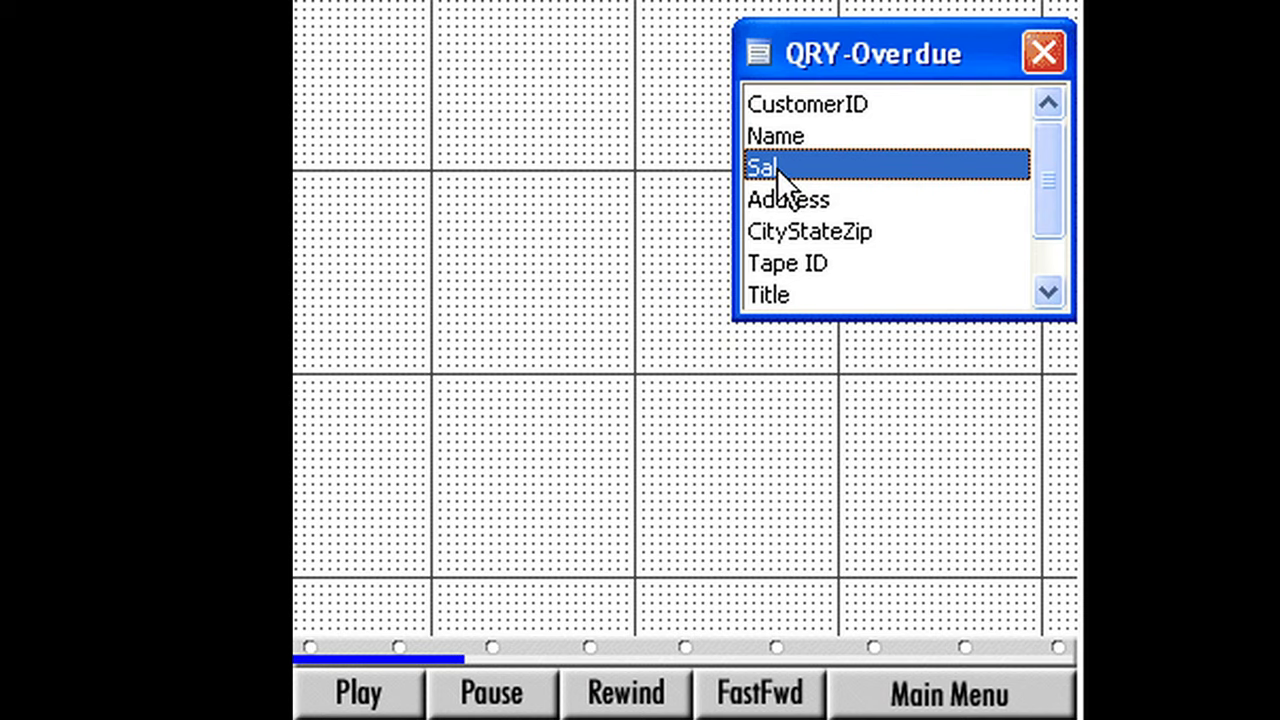
Step: Add the Sal field without its label and position it right beside 'Dear'
{"action": "left_click_drag", "start_coordinate": [777, 168], "coordinate": [360, 246]}
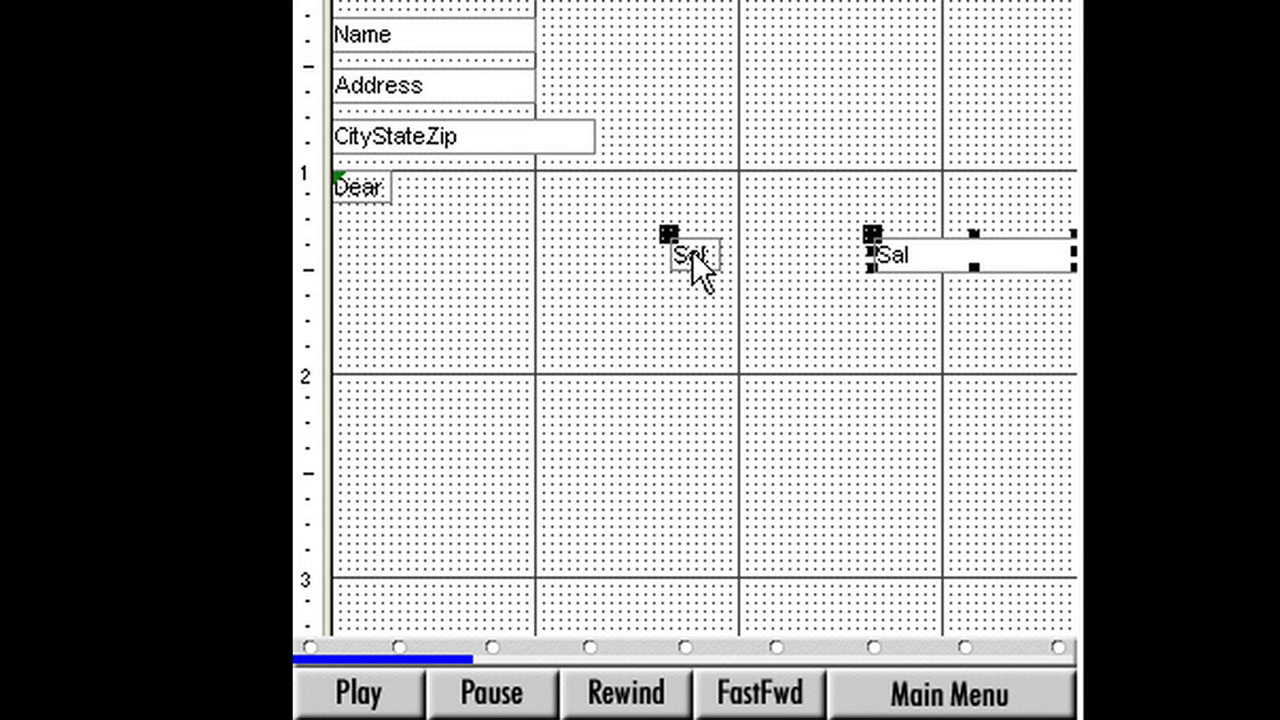
{"action": "left_click", "coordinate": [692, 252]}
{"action": "key", "text": "Delete"}
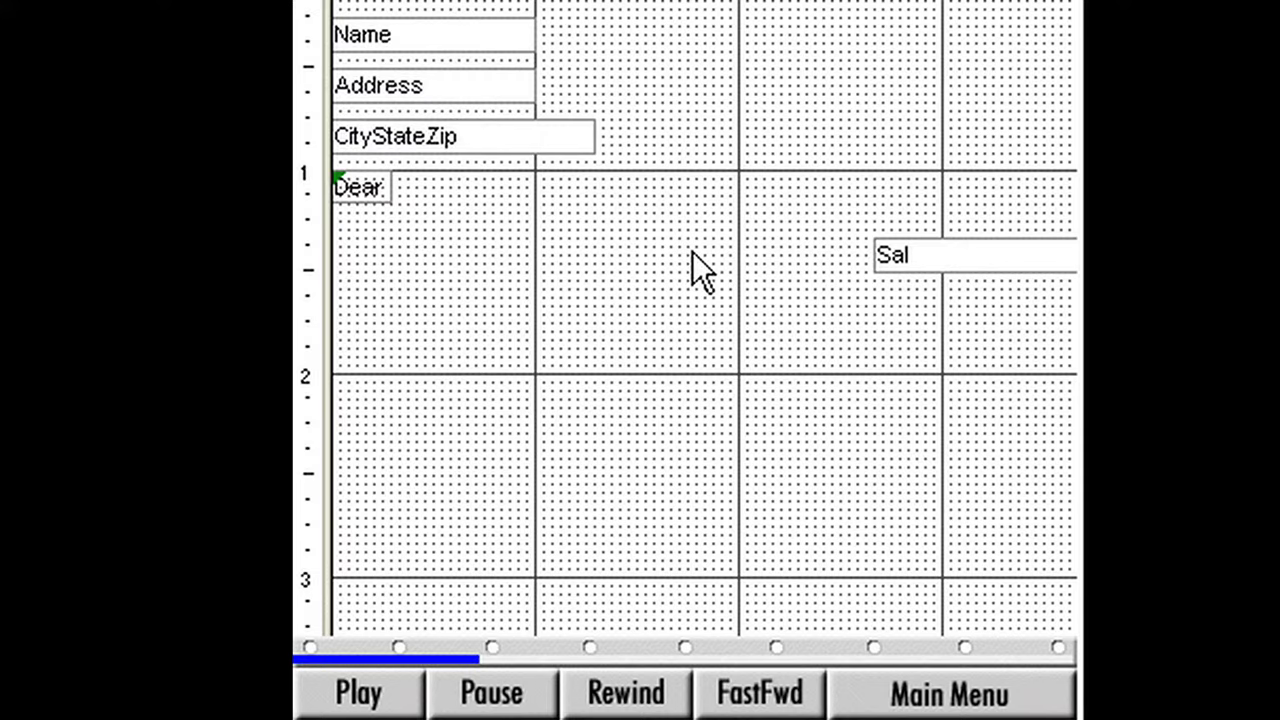
{"action": "left_click", "coordinate": [948, 255]}
{"action": "left_click_drag", "start_coordinate": [950, 258], "coordinate": [480, 192]}
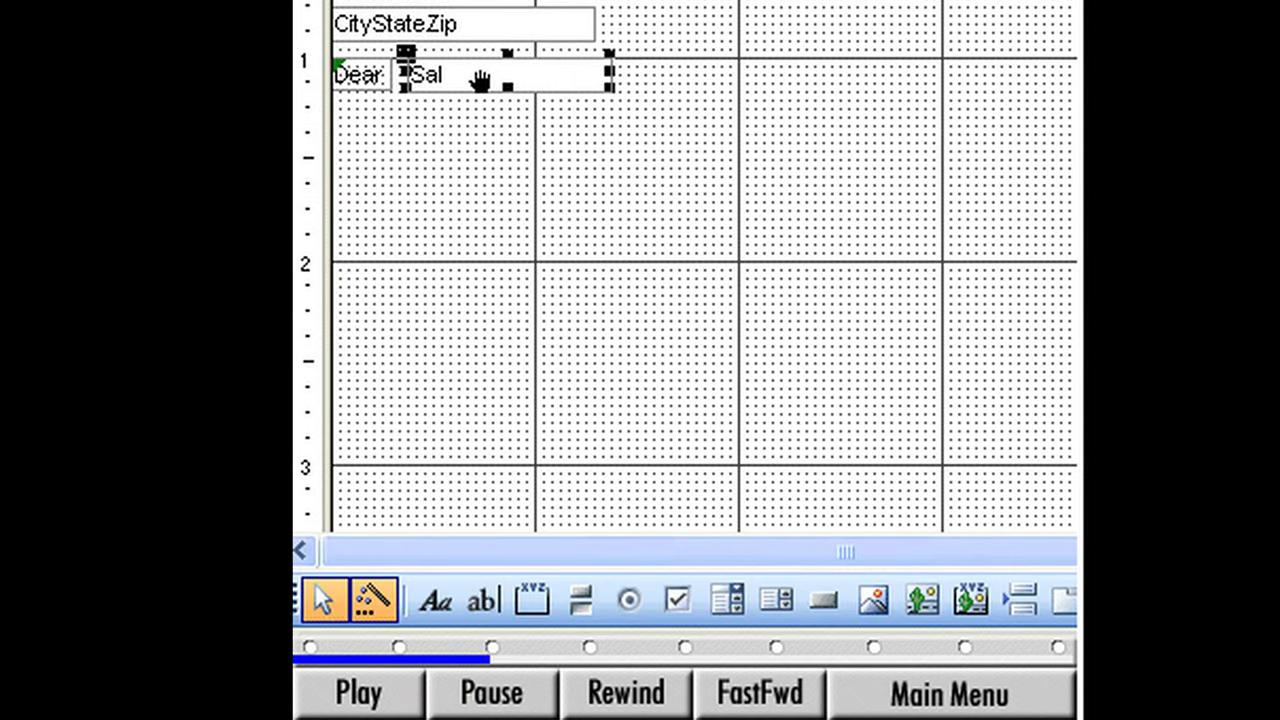
{"action": "left_click", "coordinate": [431, 595]}
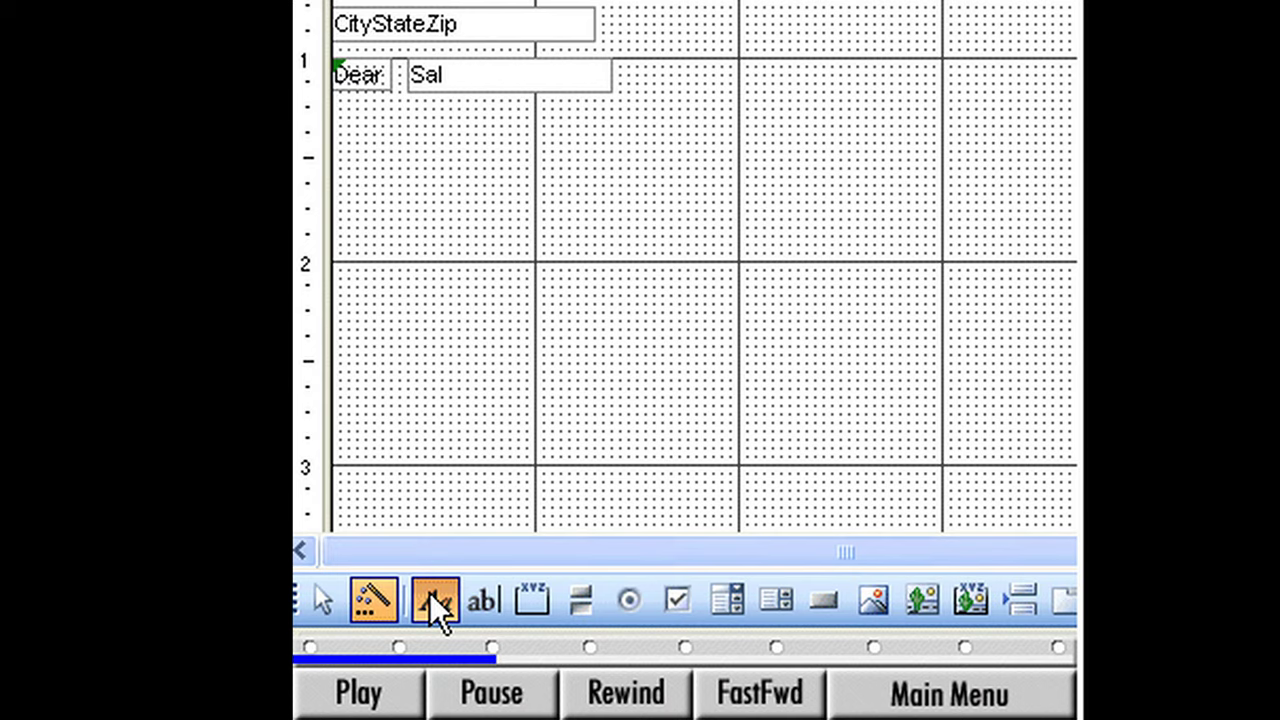
Step: Add the 'Our staff is debating…' body-text label below the salutation, with the Title field beneath it
{"action": "left_click", "coordinate": [336, 138]}
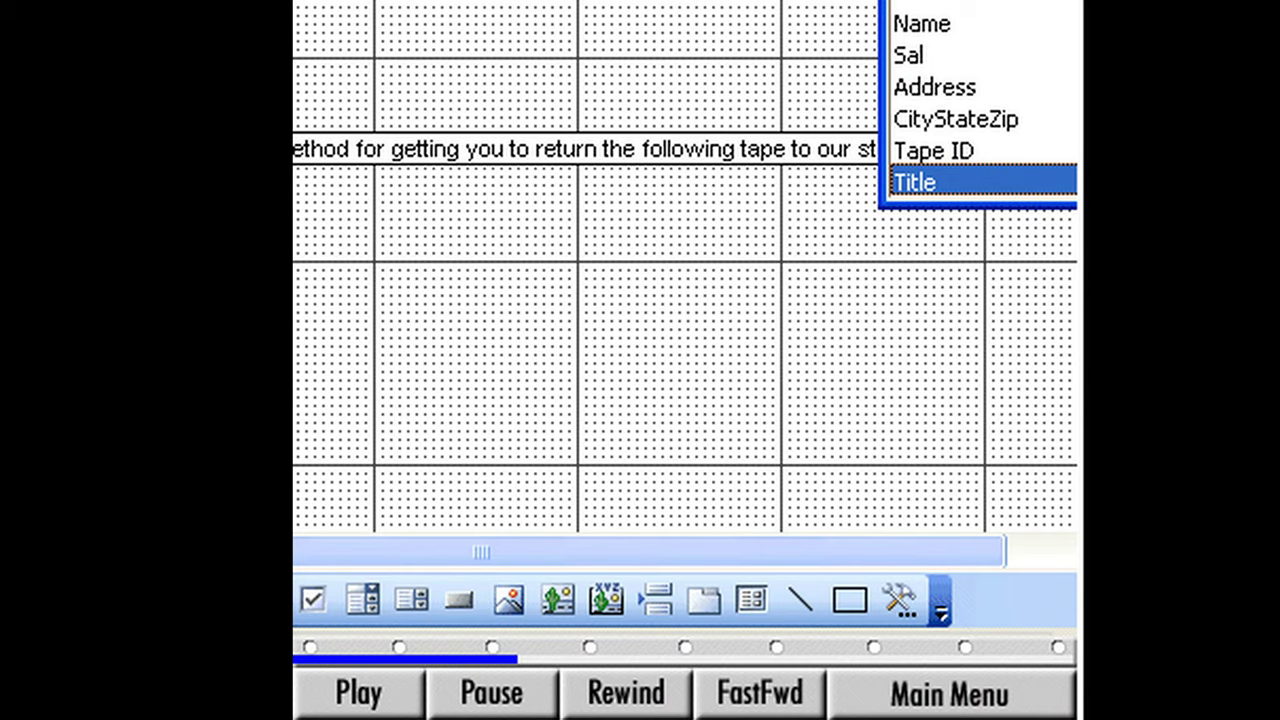
{"action": "left_click_drag", "start_coordinate": [917, 177], "coordinate": [470, 237]}
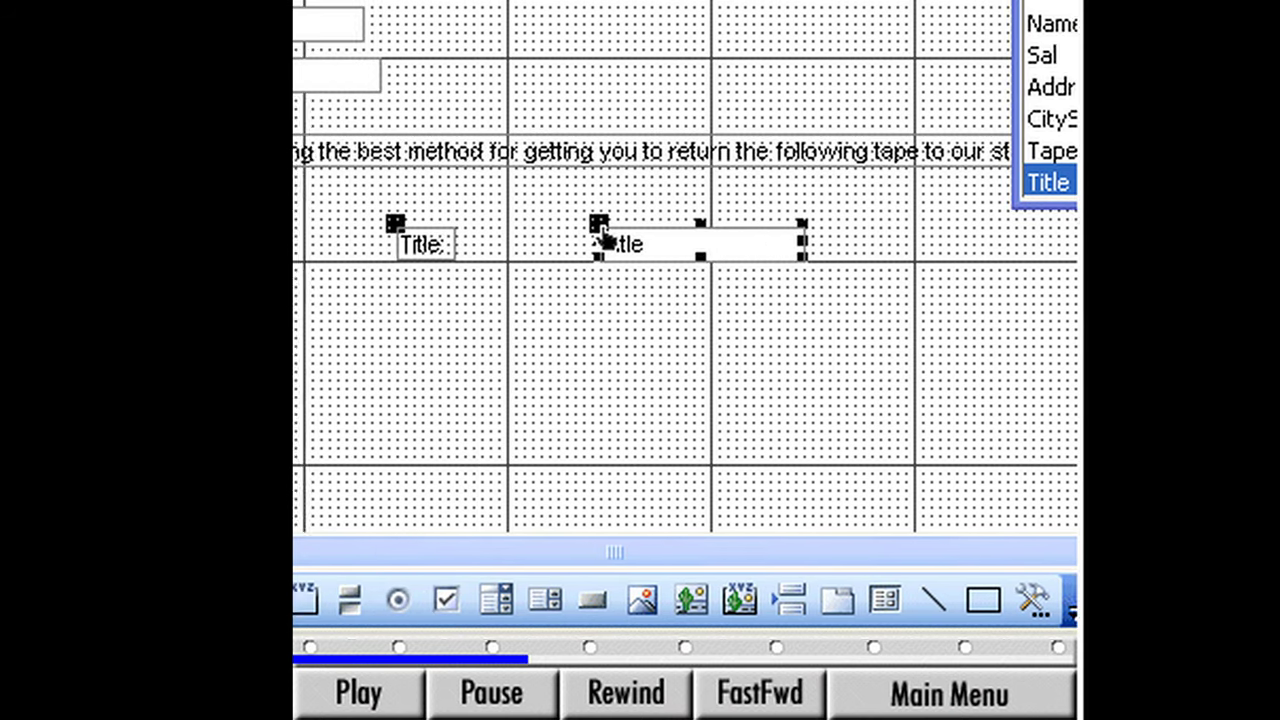